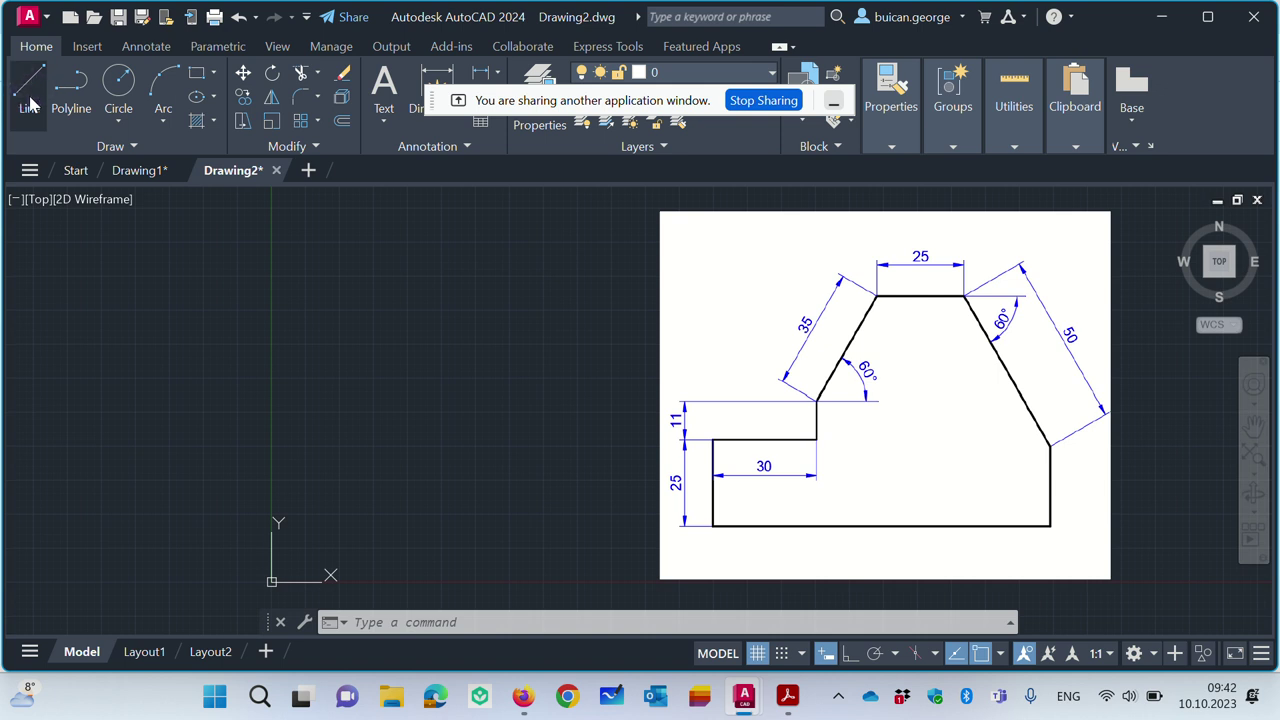
# Step: Start a line at 0,0 and draw 25 up, 30 right, then 11 up
pyautogui.write('0,')
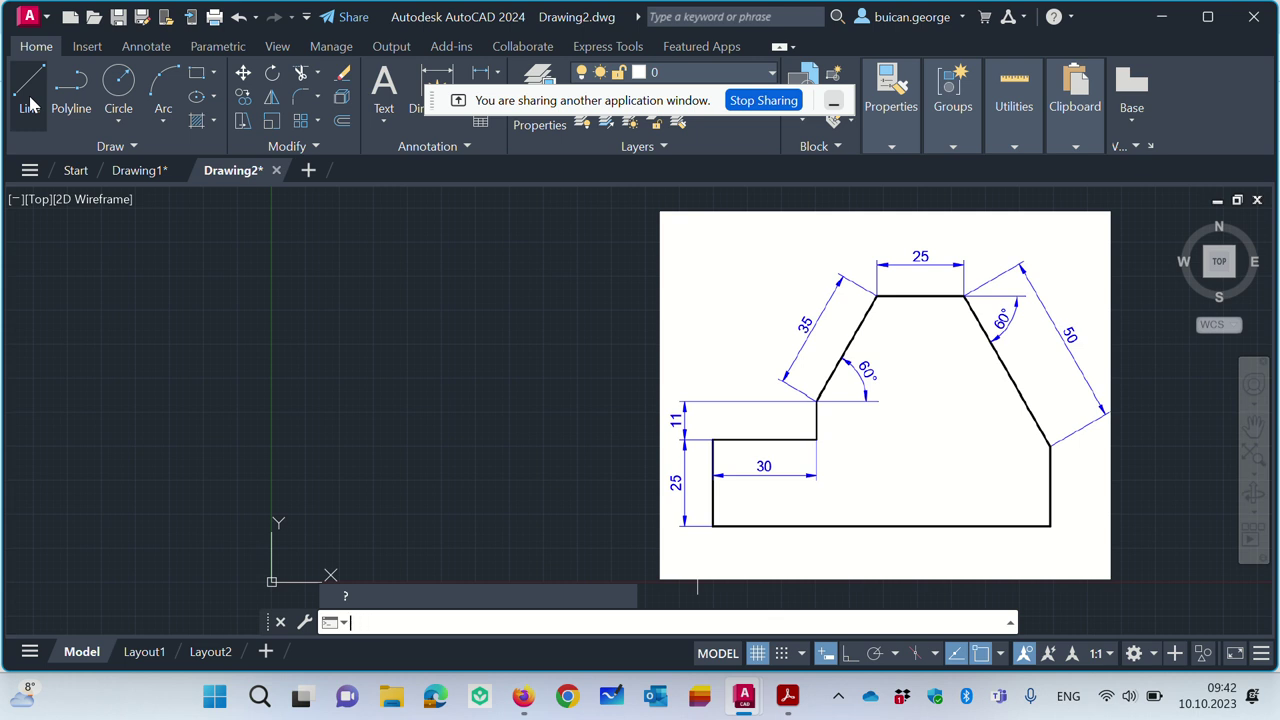
pyautogui.write('ne')
pyautogui.press('Return')
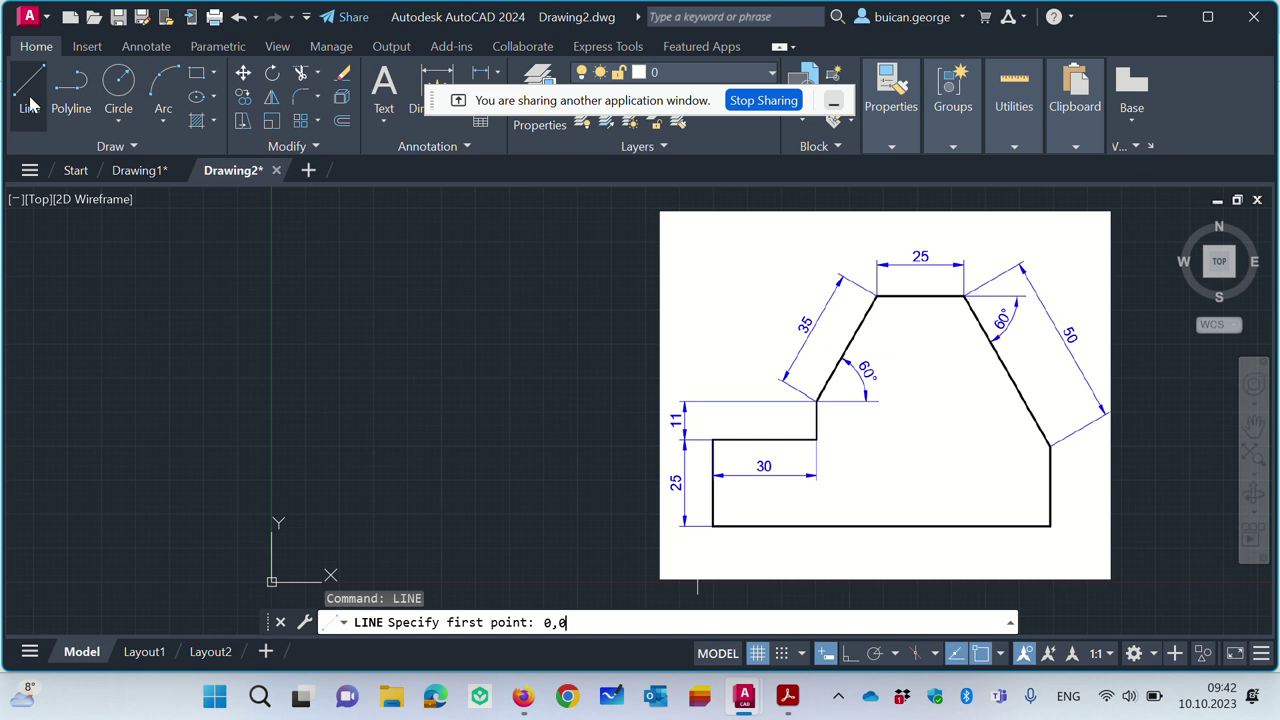
pyautogui.press('Return')
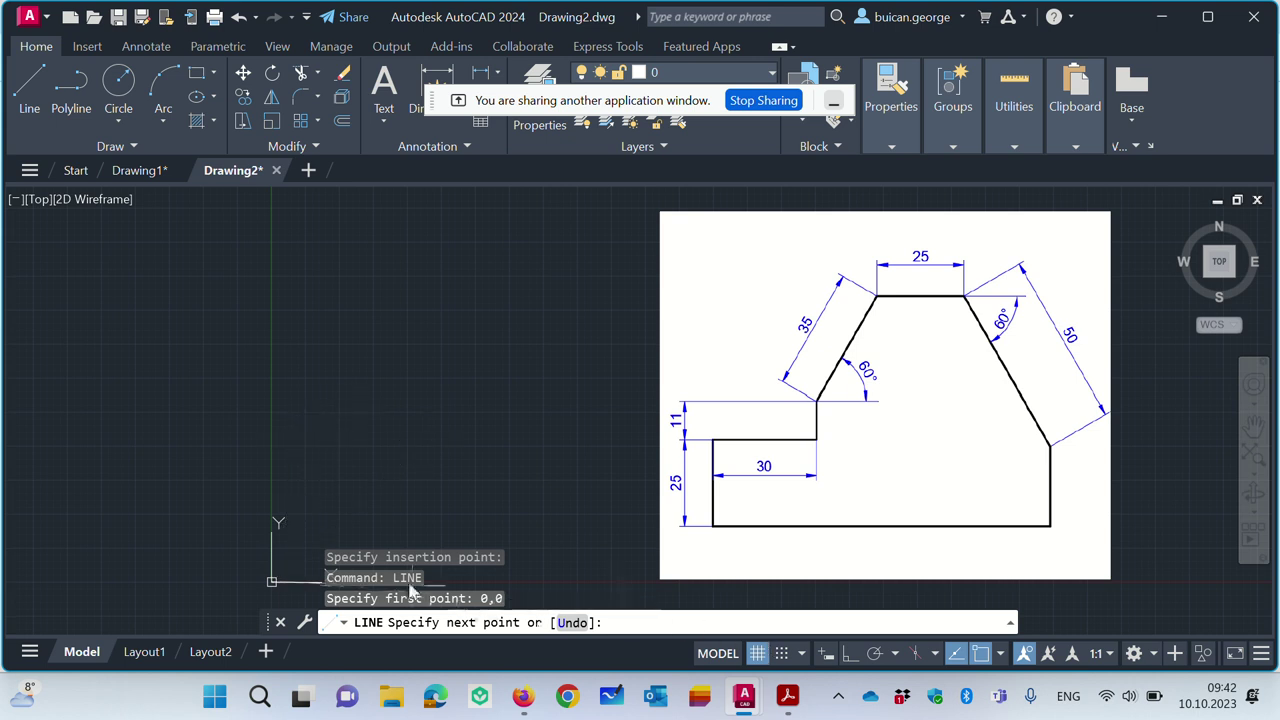
pyautogui.write('@')
pyautogui.write('25')
pyautogui.write('<90')
pyautogui.press('Return')
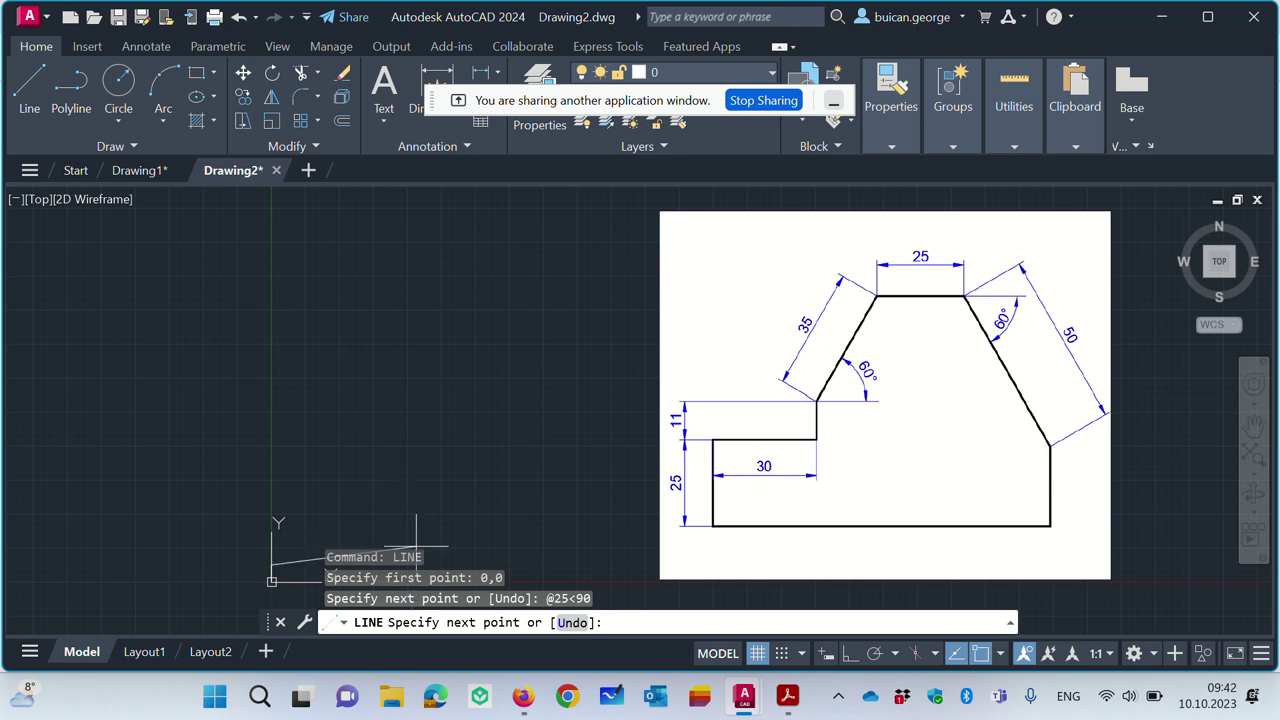
pyautogui.write('@30<0')
pyautogui.press('Return')
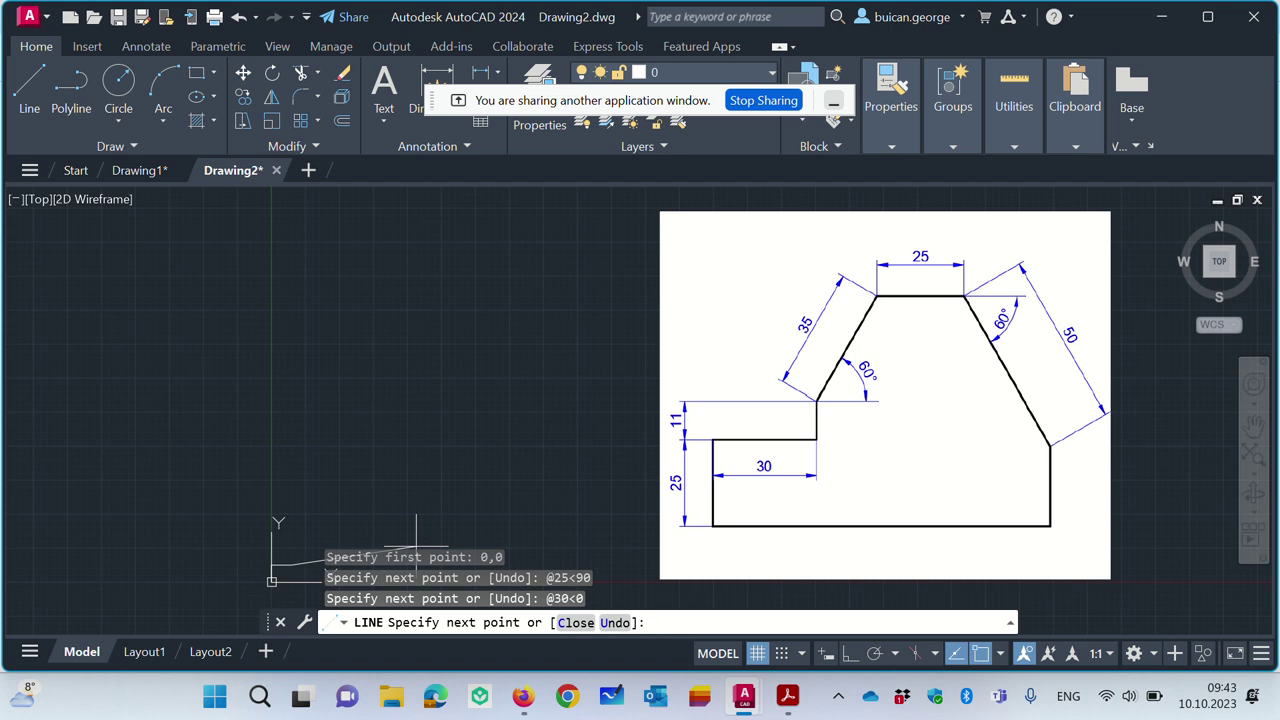
pyautogui.write('11<90')
pyautogui.press('Return')
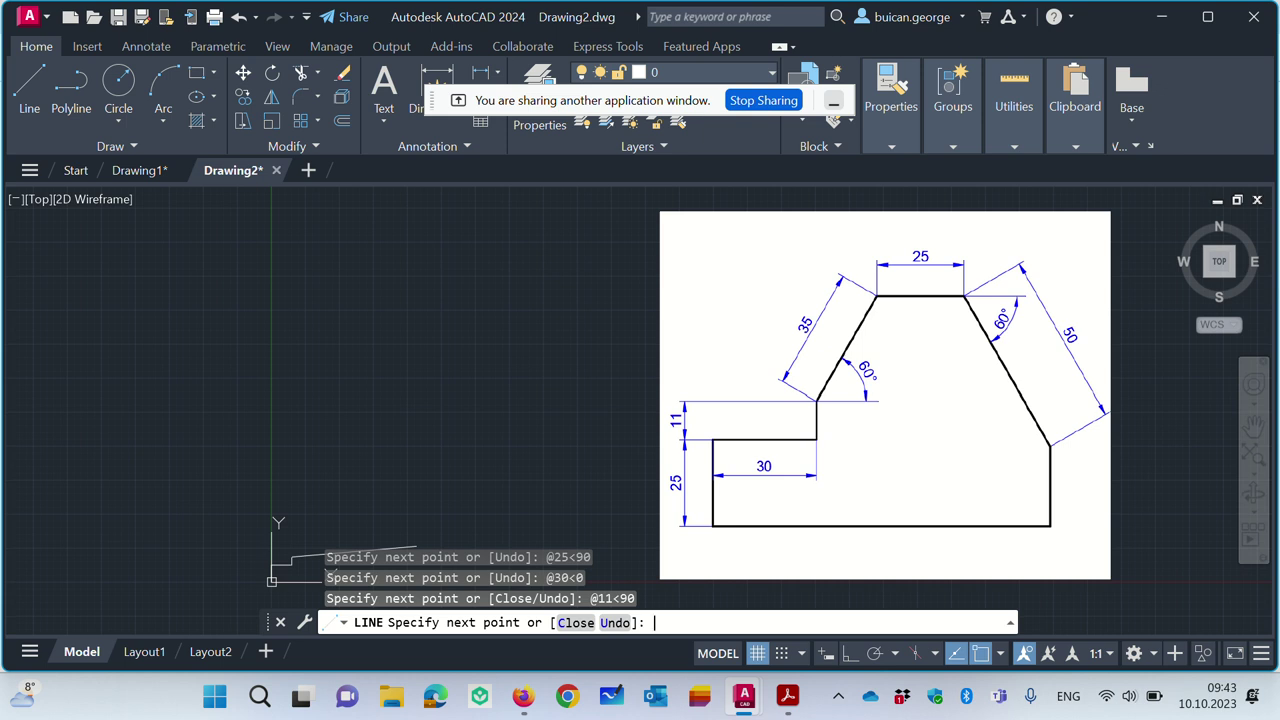
# Step: Continue the outline with 35 at 60°, 25 to the right, and 50 at −60°
pyautogui.write('35<6')
pyautogui.write('0')
pyautogui.press('Return')
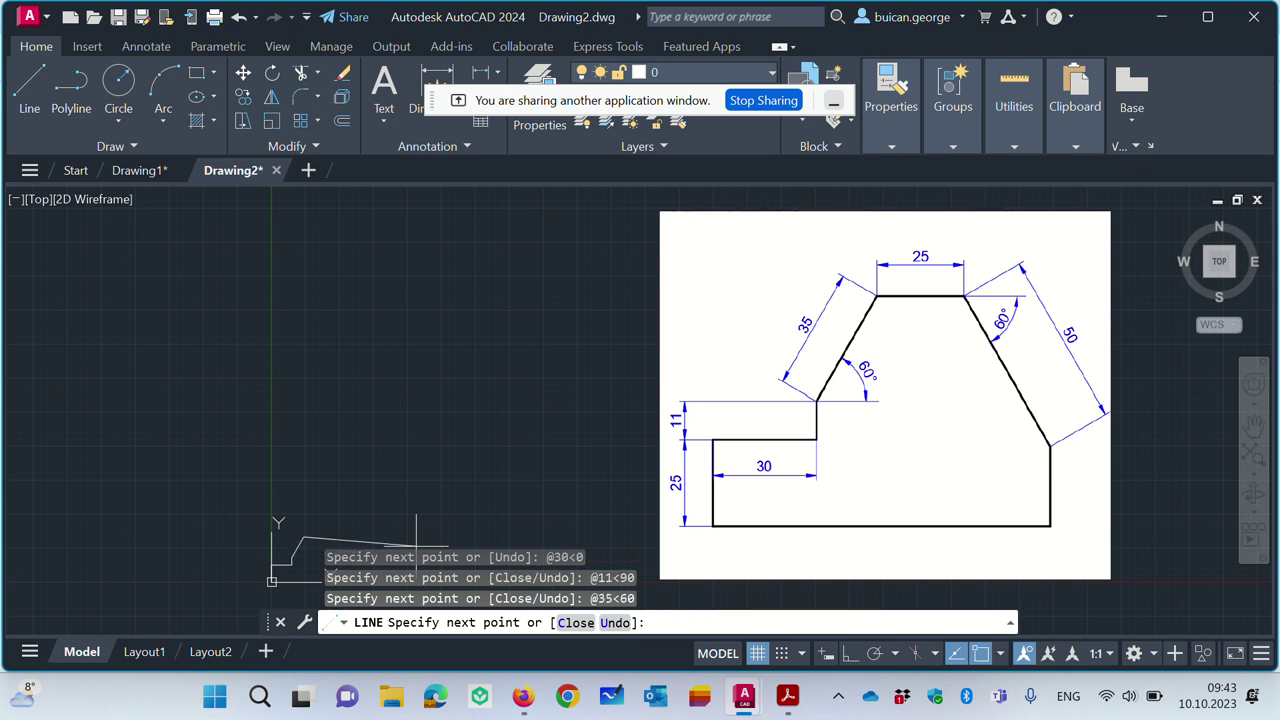
pyautogui.write('25<0')
pyautogui.press('Return')
pyautogui.write('@50<-60')
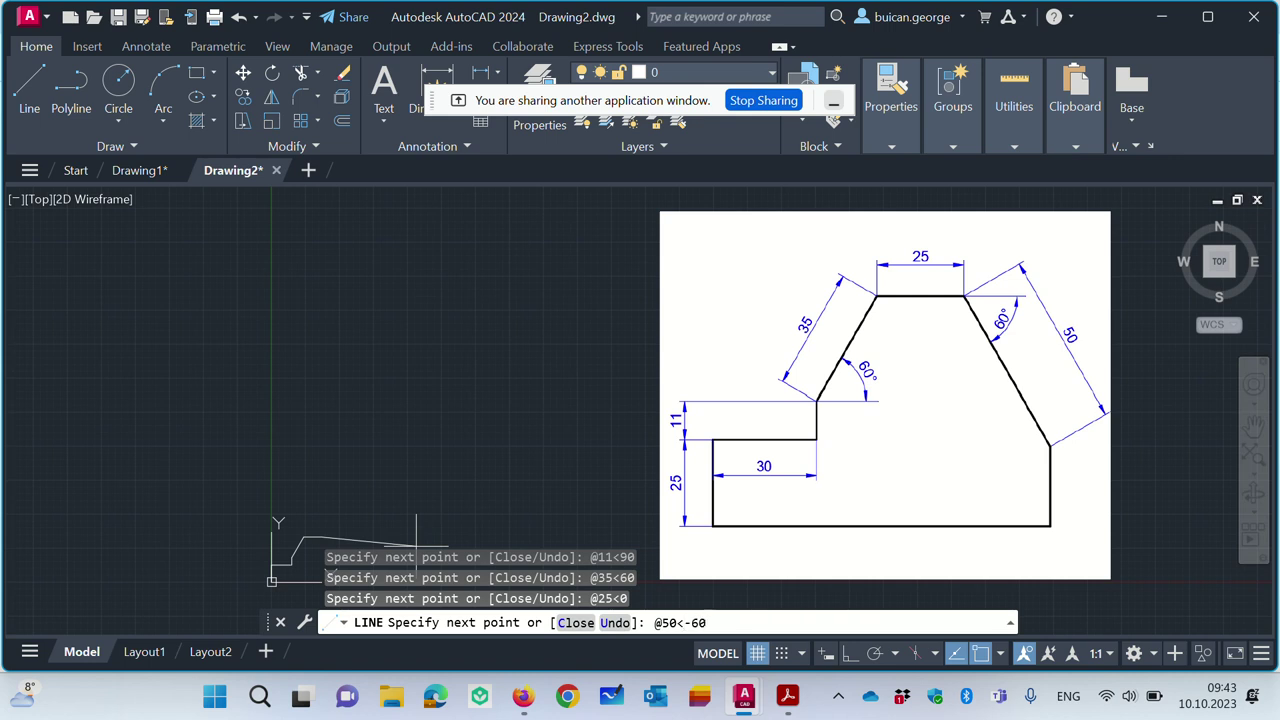
pyautogui.press('Return')
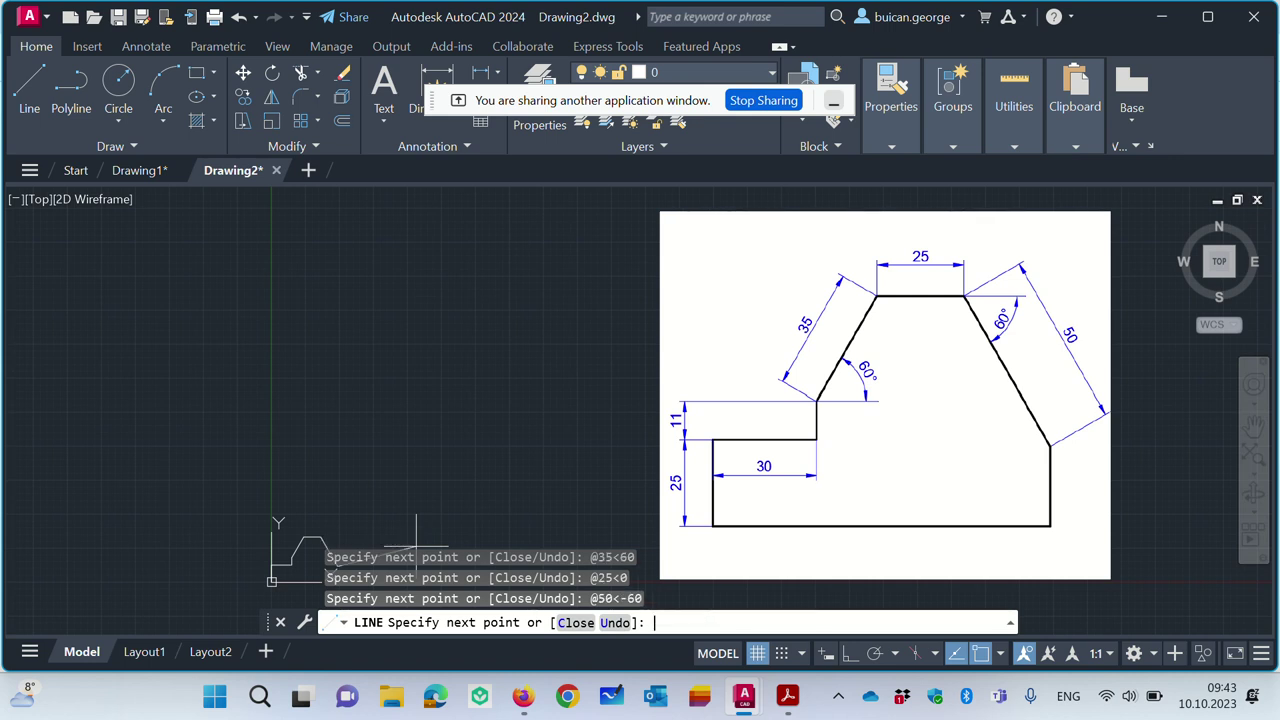
pyautogui.moveTo(458, 488); pyautogui.dragTo(474, 355, button='middle')
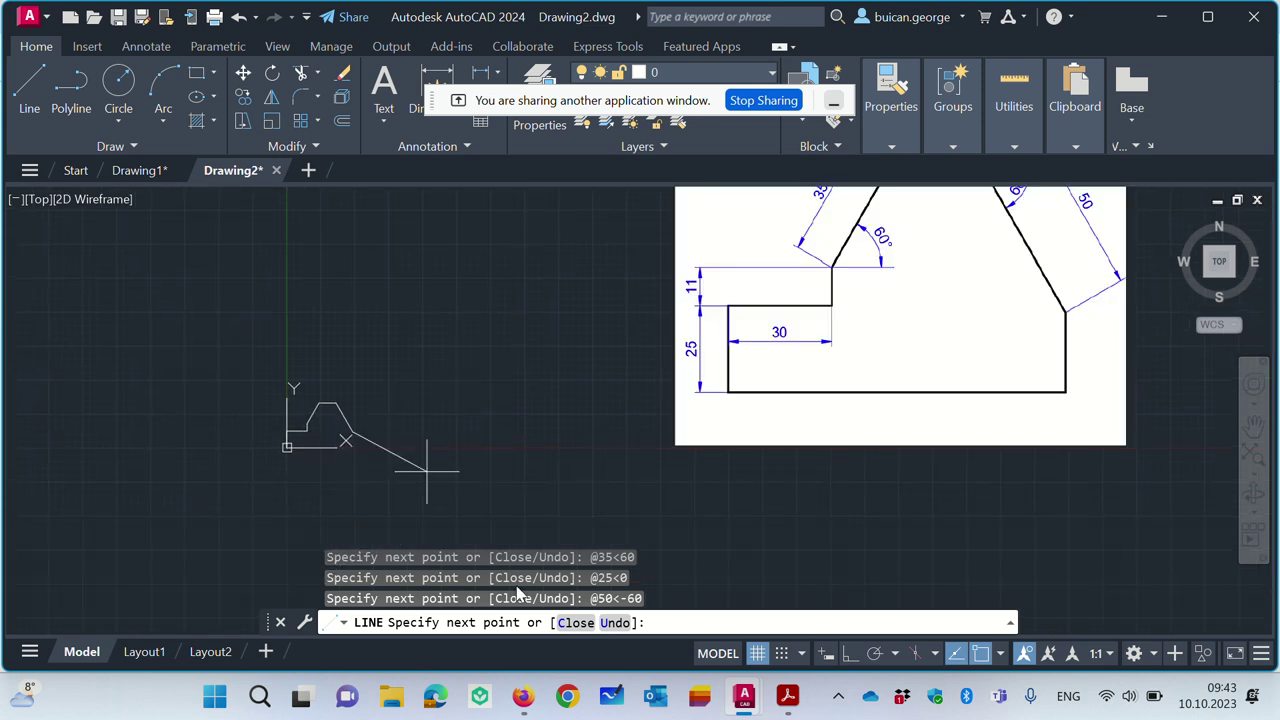
pyautogui.moveTo(597, 396); pyautogui.dragTo(613, 530, button='middle')
pyautogui.write('U')
pyautogui.press('Return')
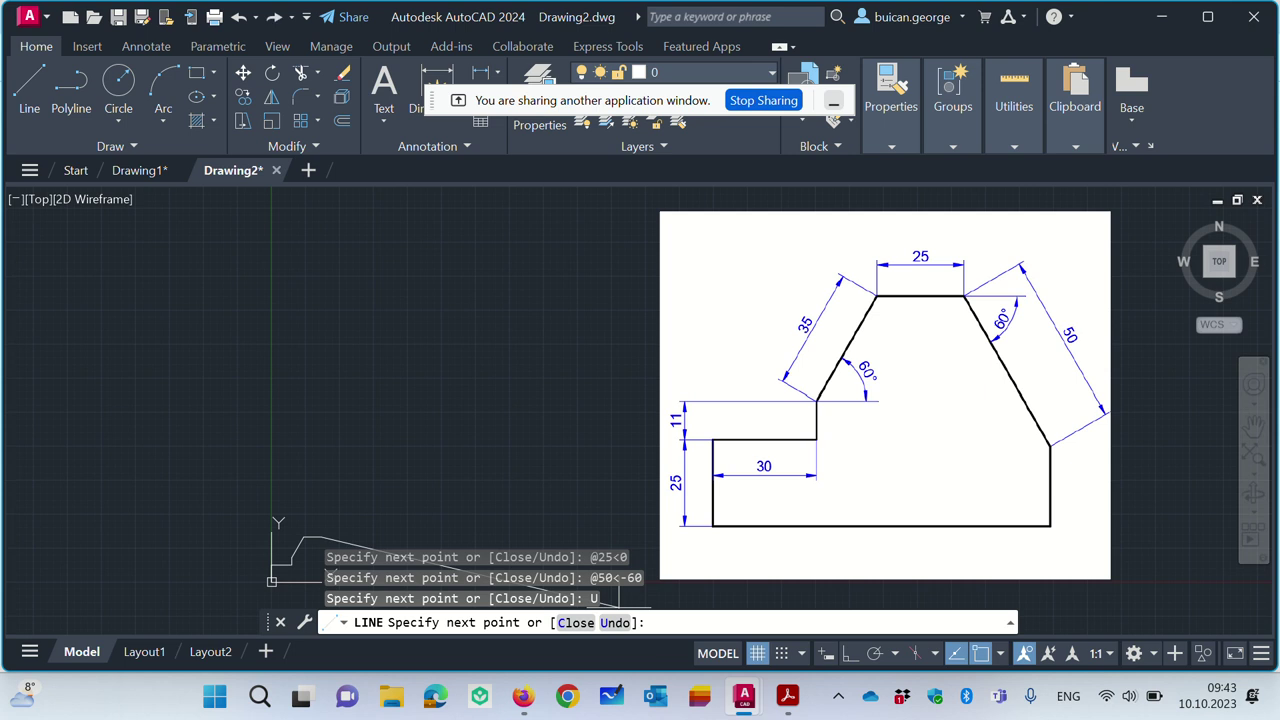
pyautogui.write('@')
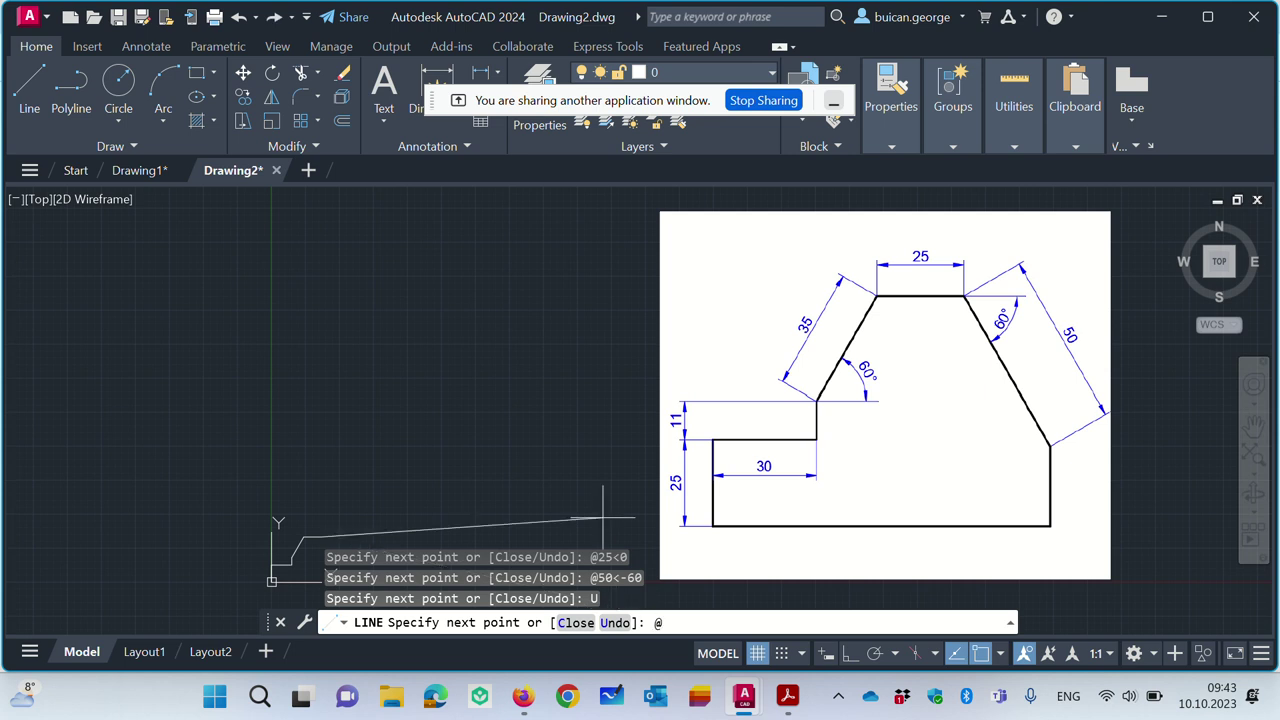
pyautogui.write('50<300')
pyautogui.press('Return')
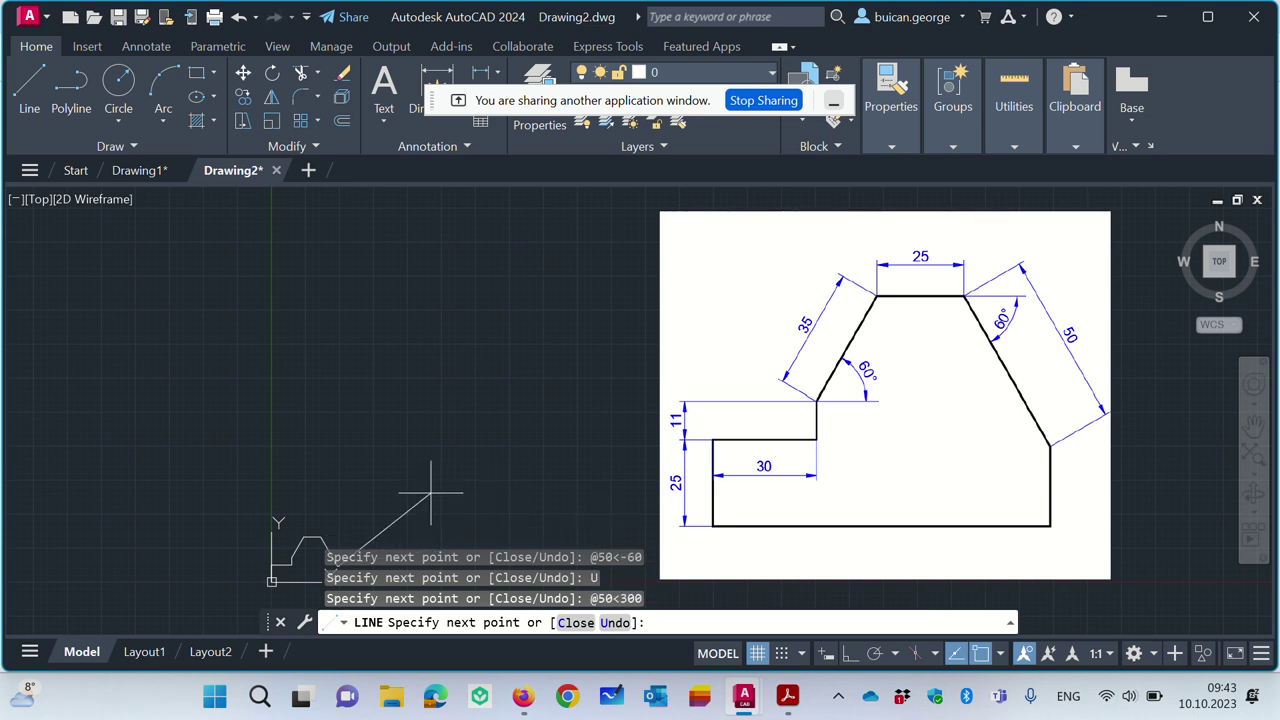
pyautogui.moveTo(433, 490); pyautogui.dragTo(451, 408, button='middle')
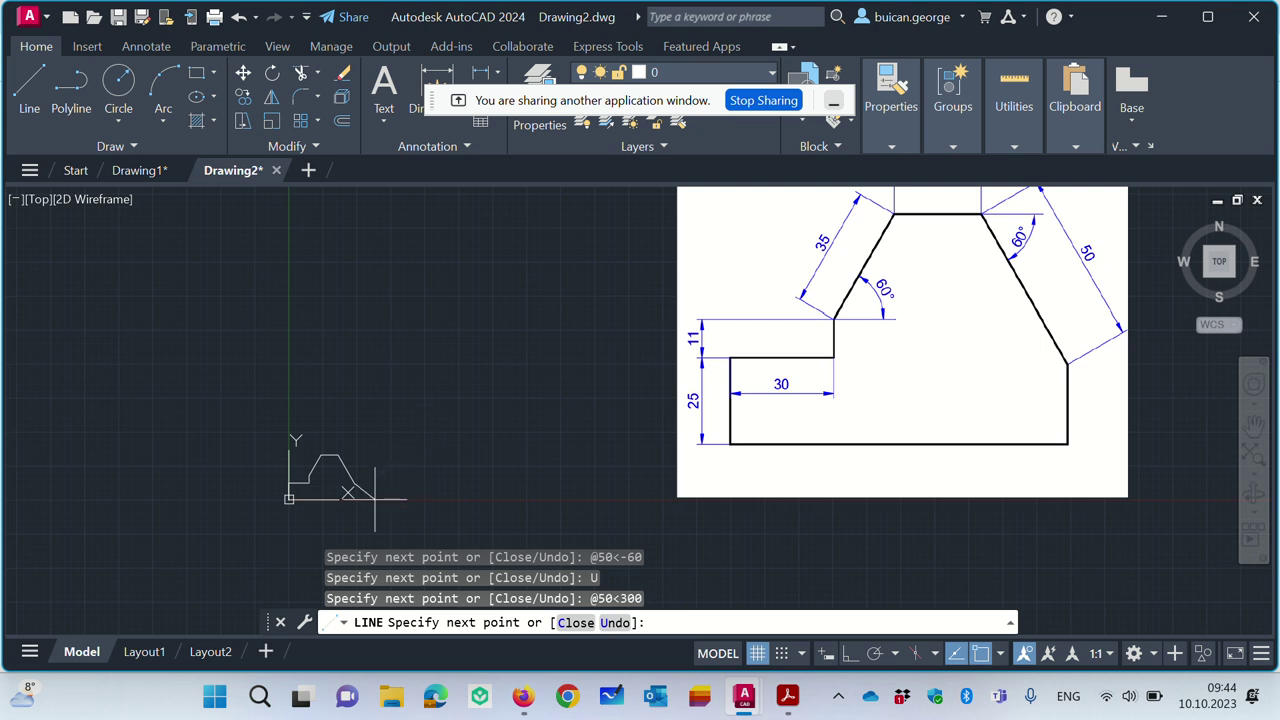
pyautogui.press('F8')
pyautogui.press('F8')
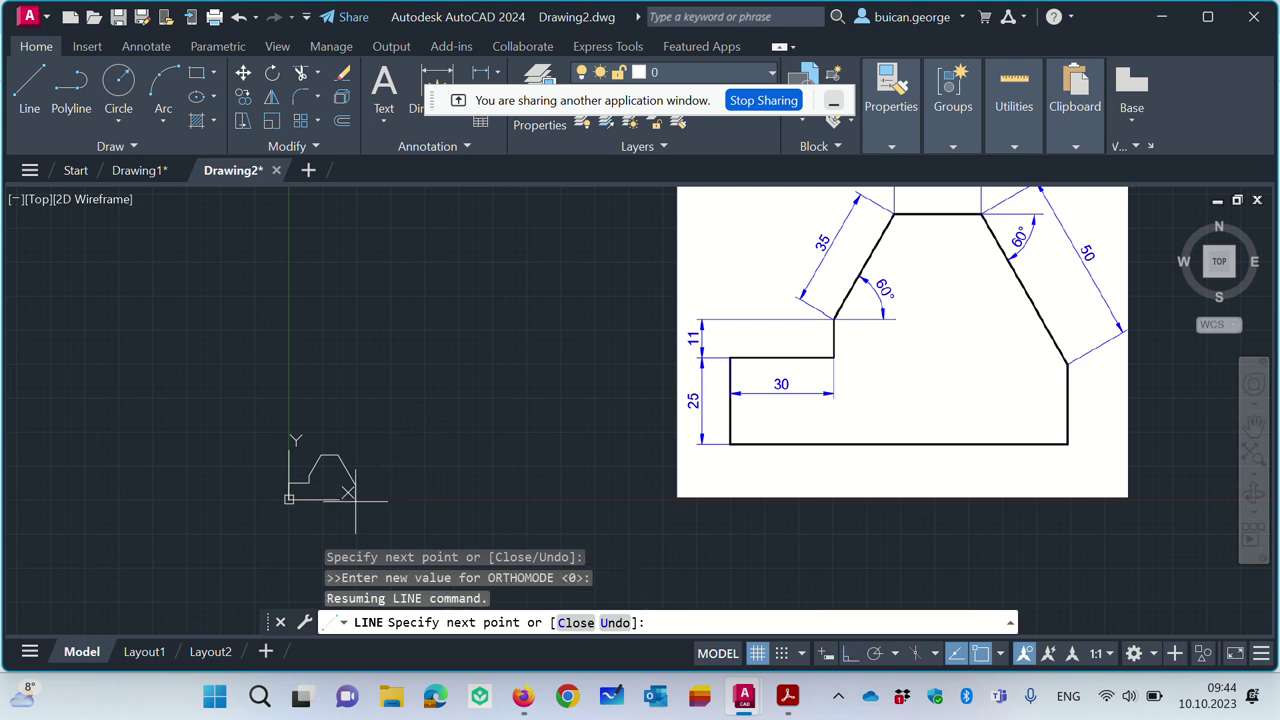
# Step: Add Perpendicular, Insertion, Apparent Intersection and Intersection to the active object snaps, keeping Endpoint and Center
pyautogui.scroll(2, 390, 500)
pyautogui.scroll(2, 385, 502)
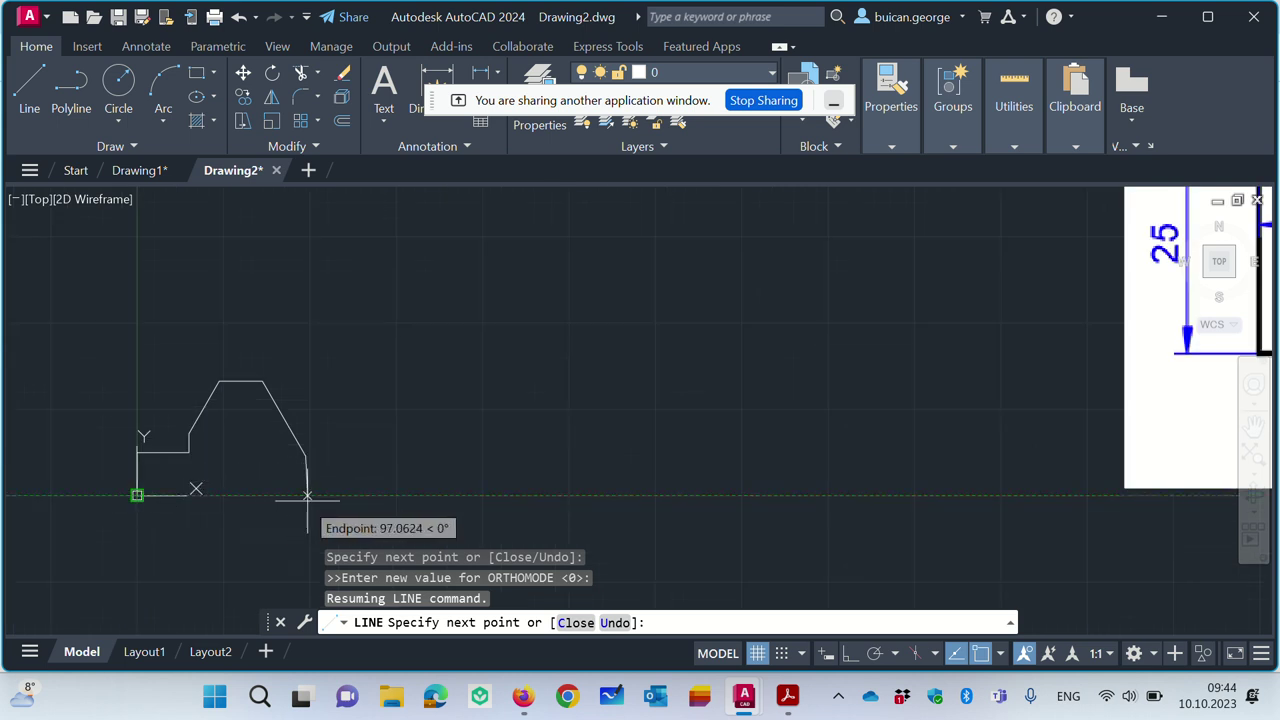
pyautogui.click(1001, 653)
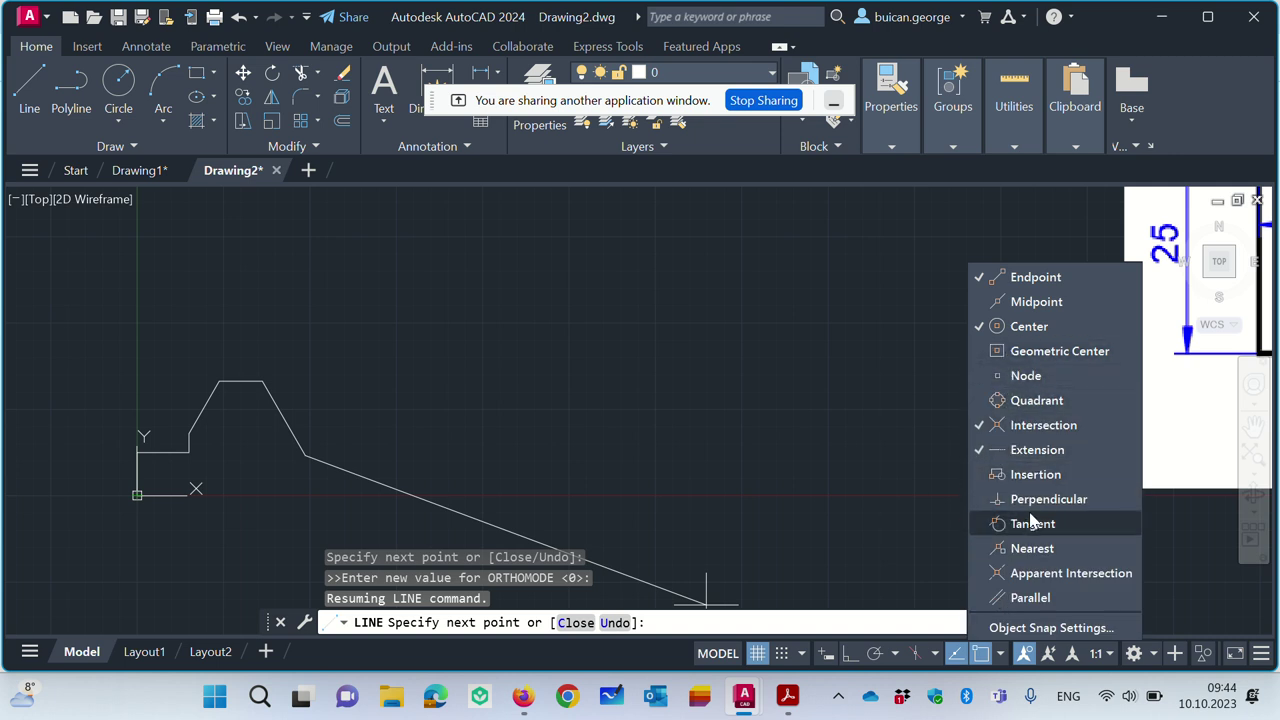
pyautogui.click(982, 428)
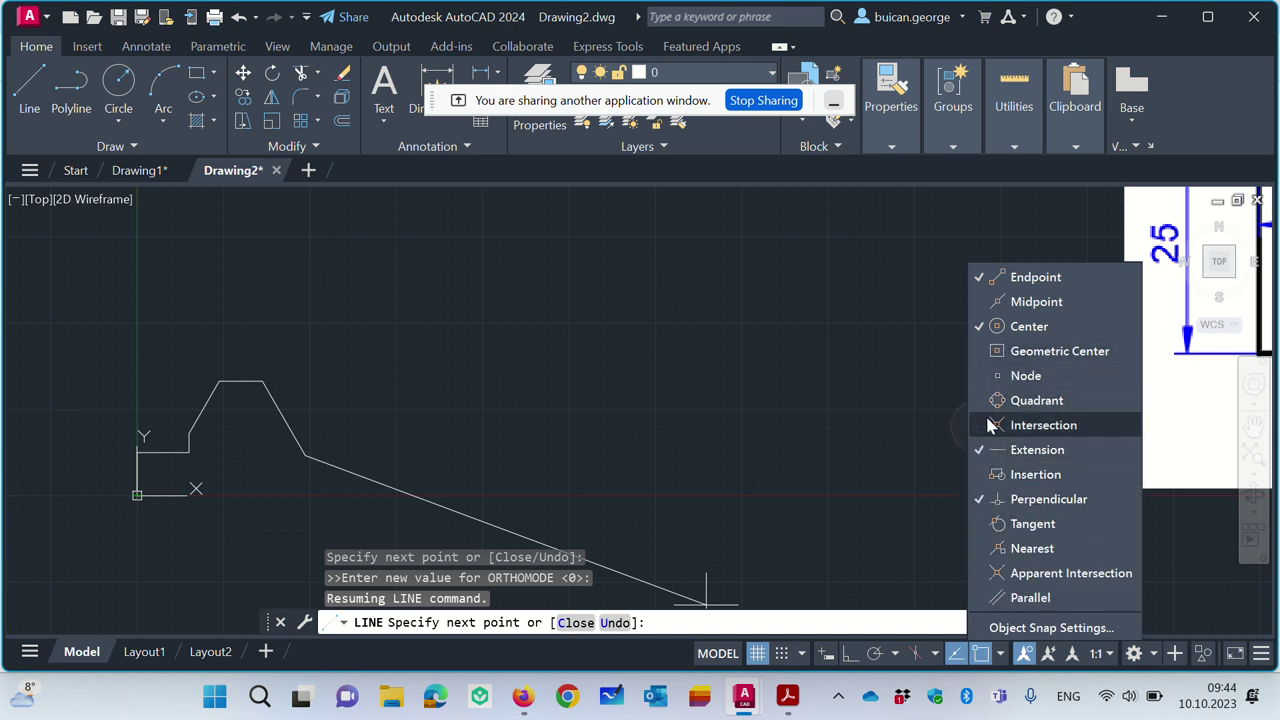
pyautogui.click(1181, 120)
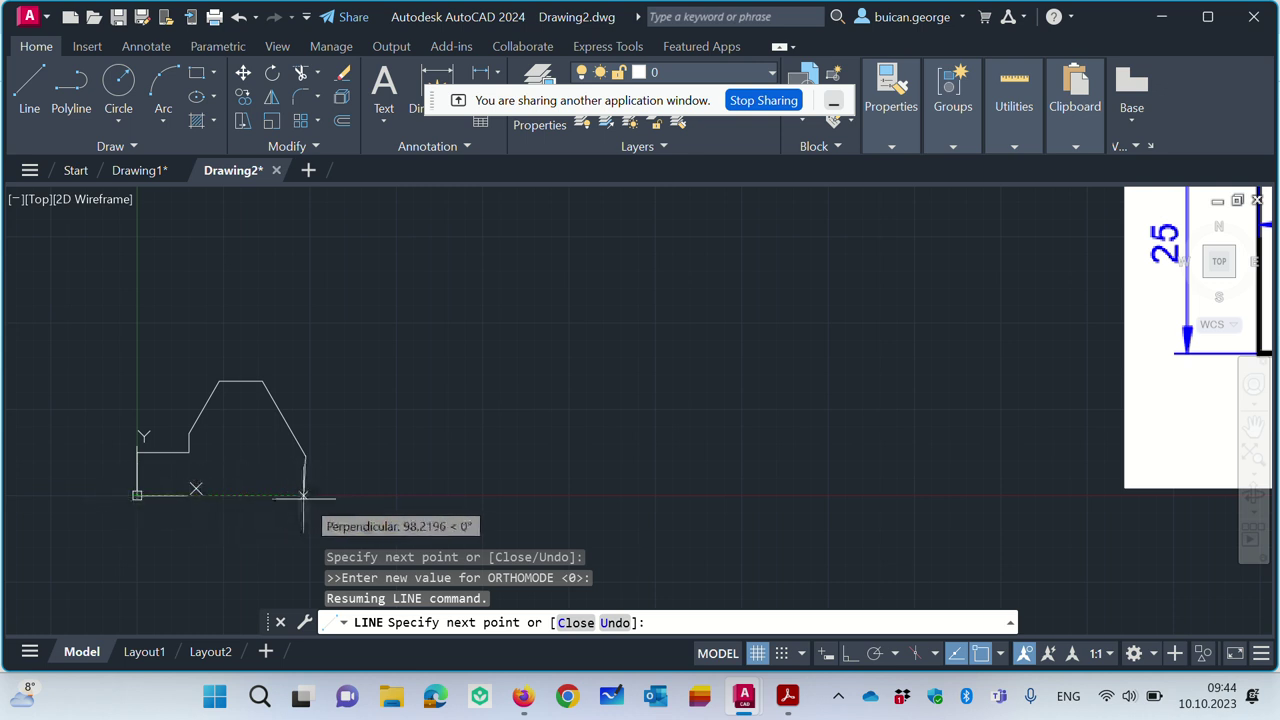
pyautogui.click(1001, 654)
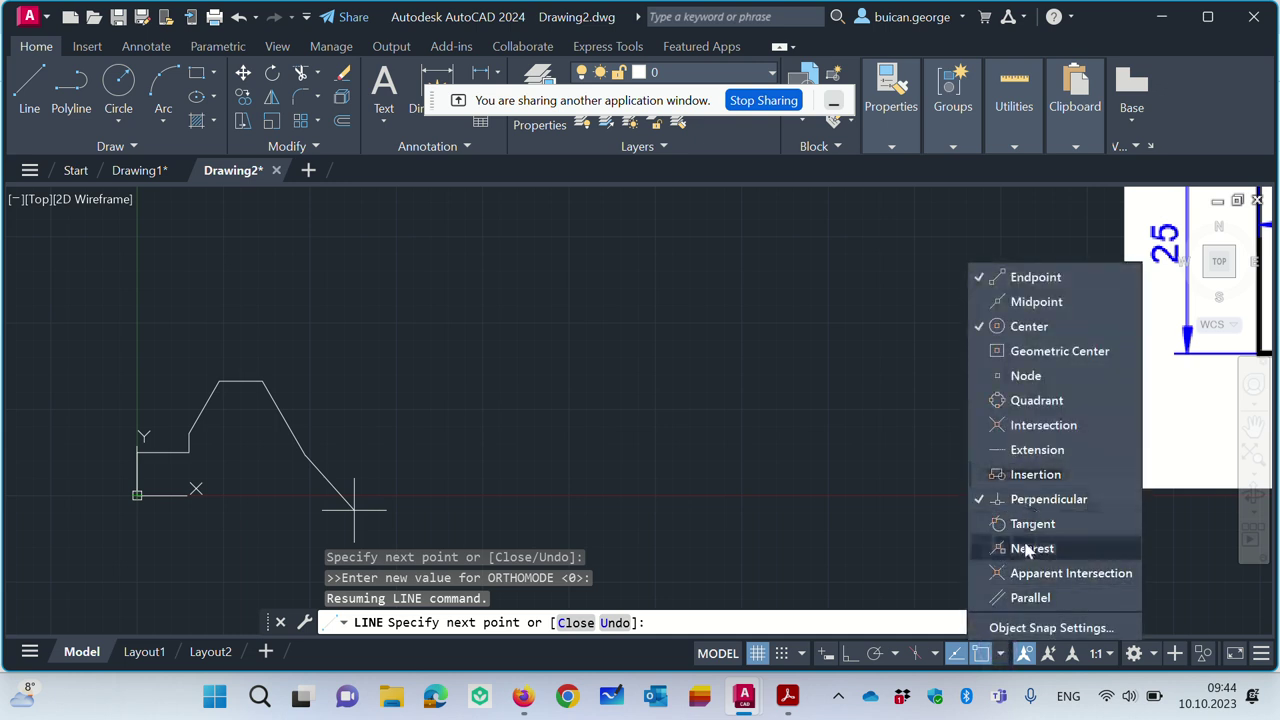
pyautogui.click(1030, 576)
pyautogui.click(1032, 476)
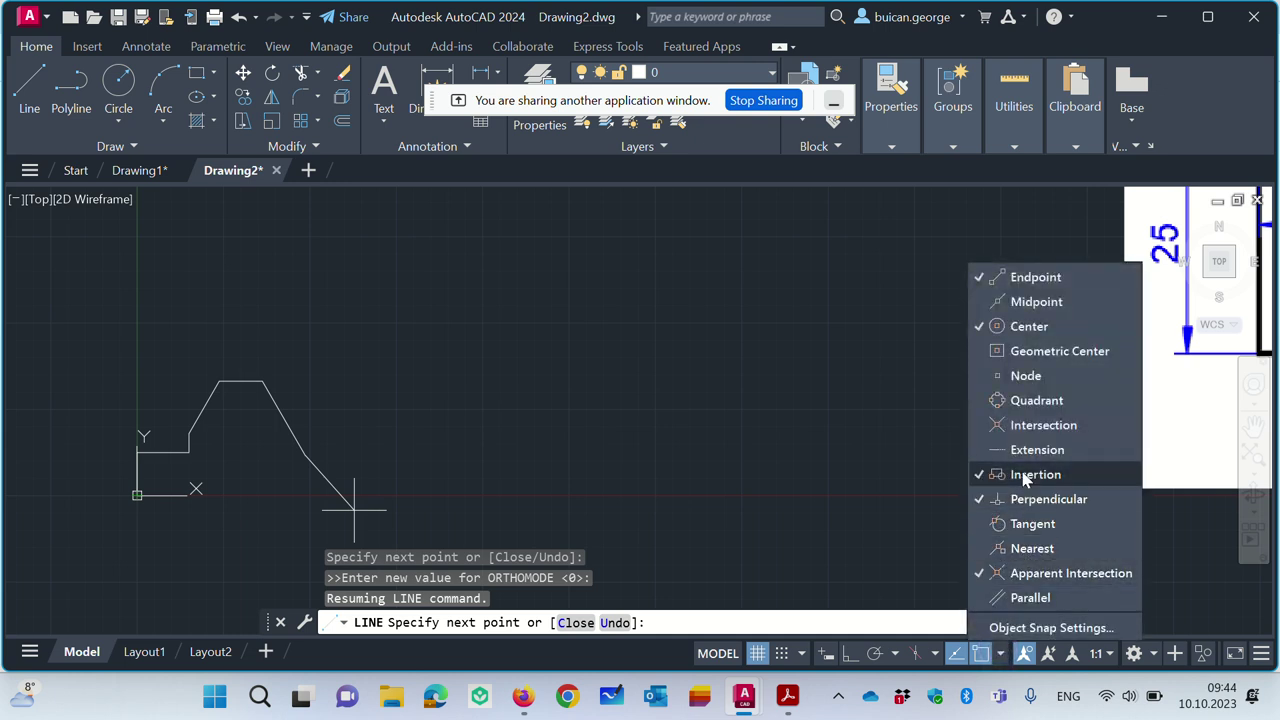
pyautogui.click(1066, 426)
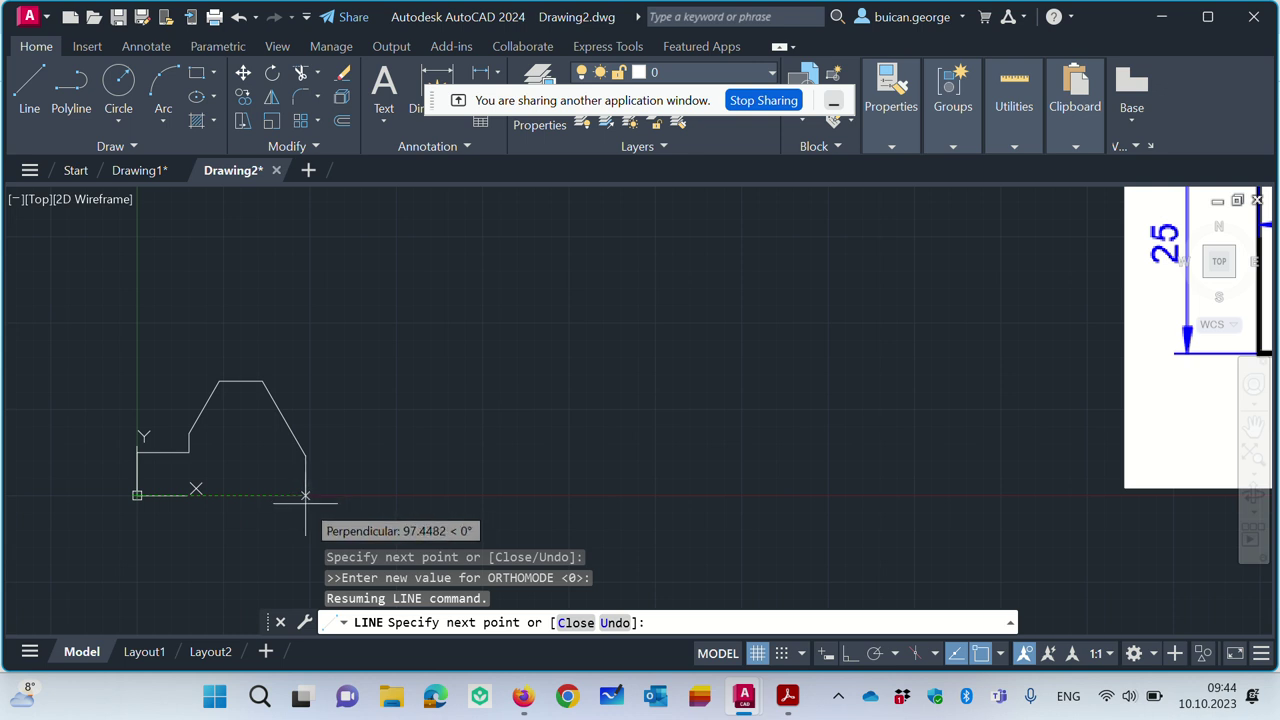
# Step: With Ortho on, draw the vertical right side down and close the outline back to the origin
pyautogui.click(851, 654)
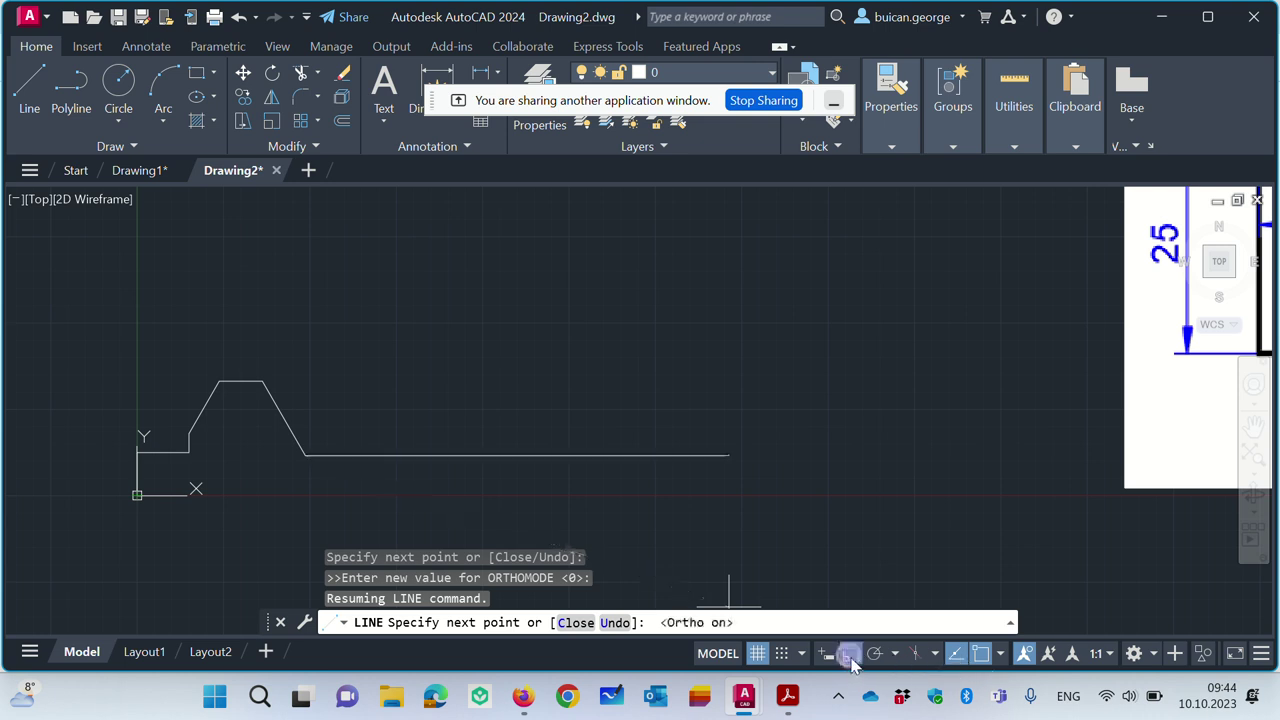
pyautogui.click(137, 451)
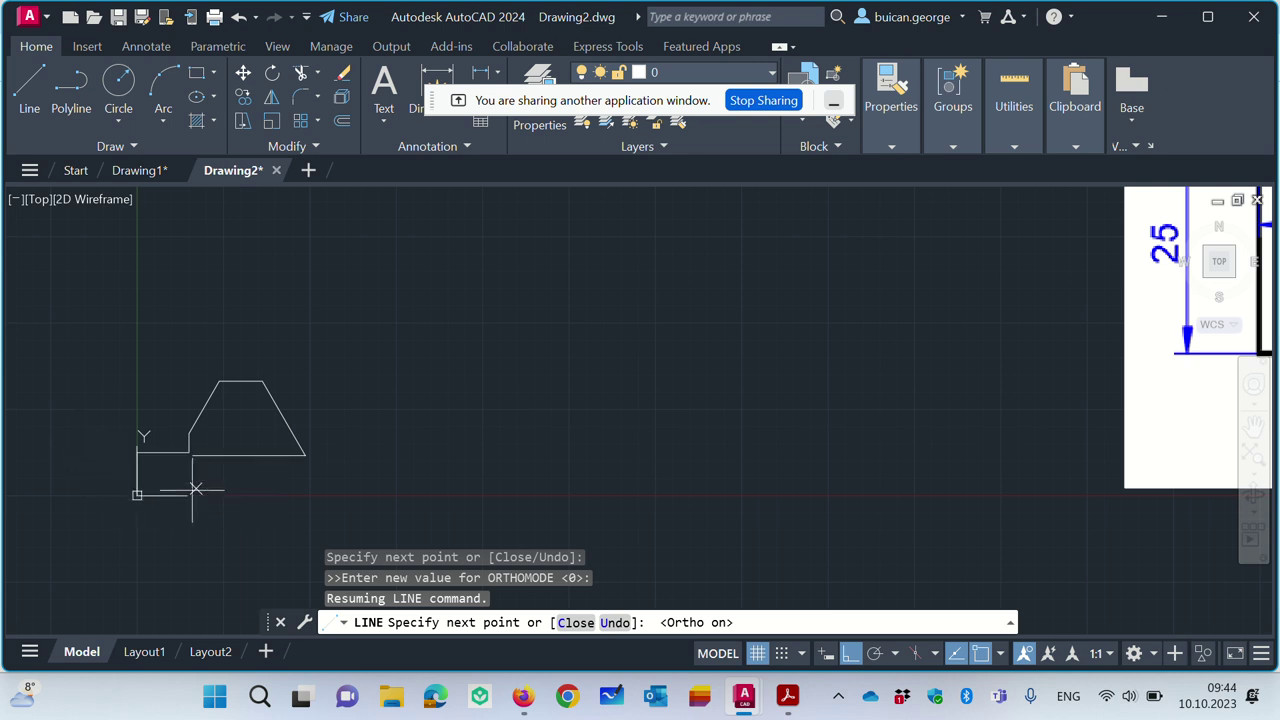
pyautogui.click(305, 493)
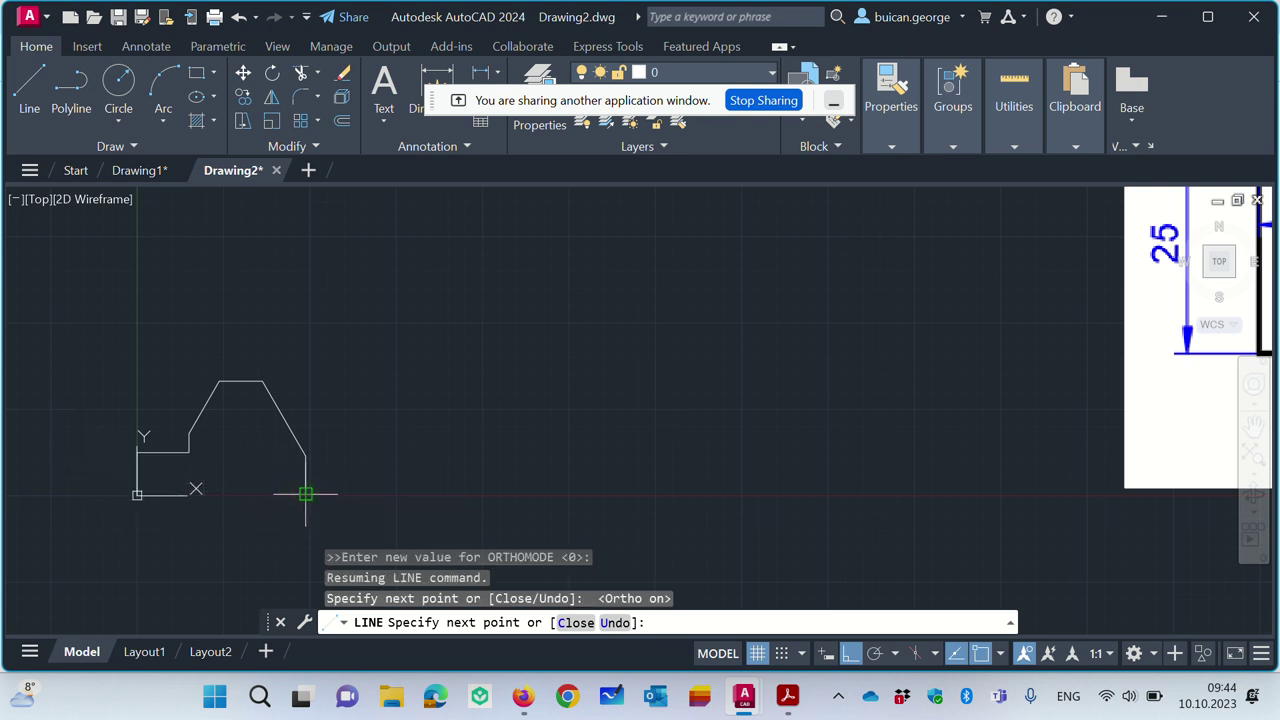
pyautogui.write('clo')
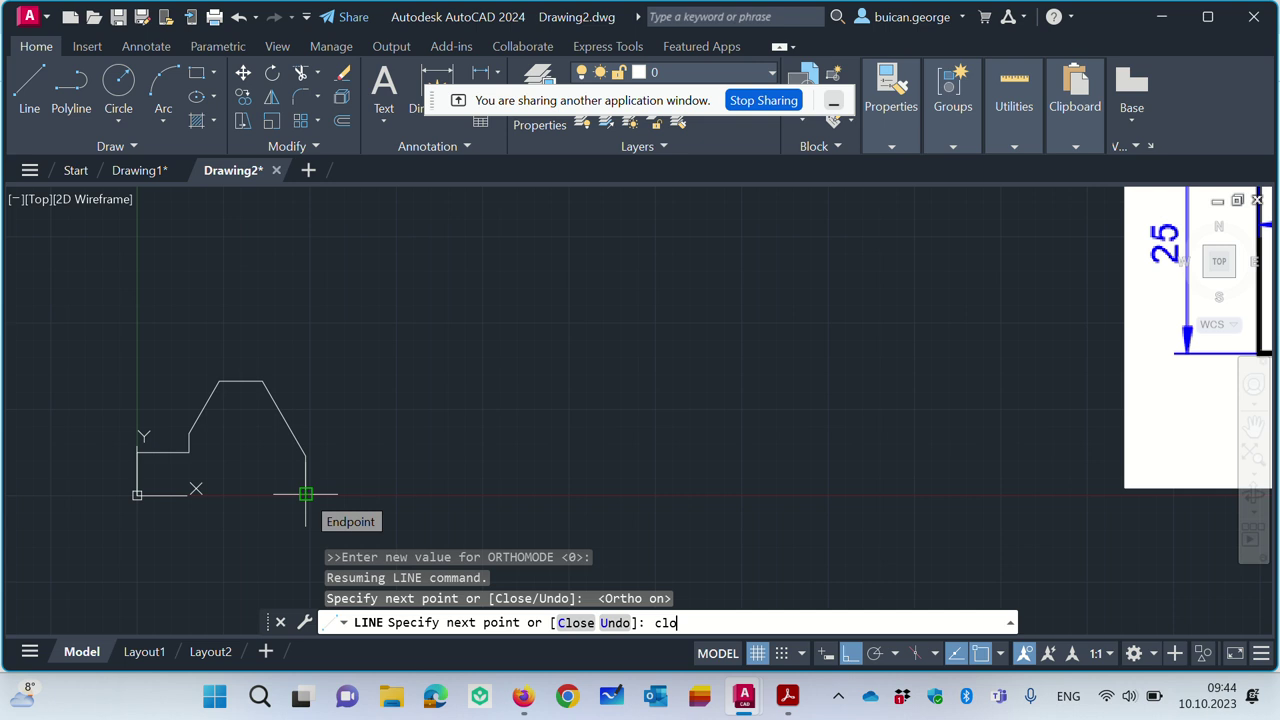
pyautogui.write('se')
pyautogui.press('Return')
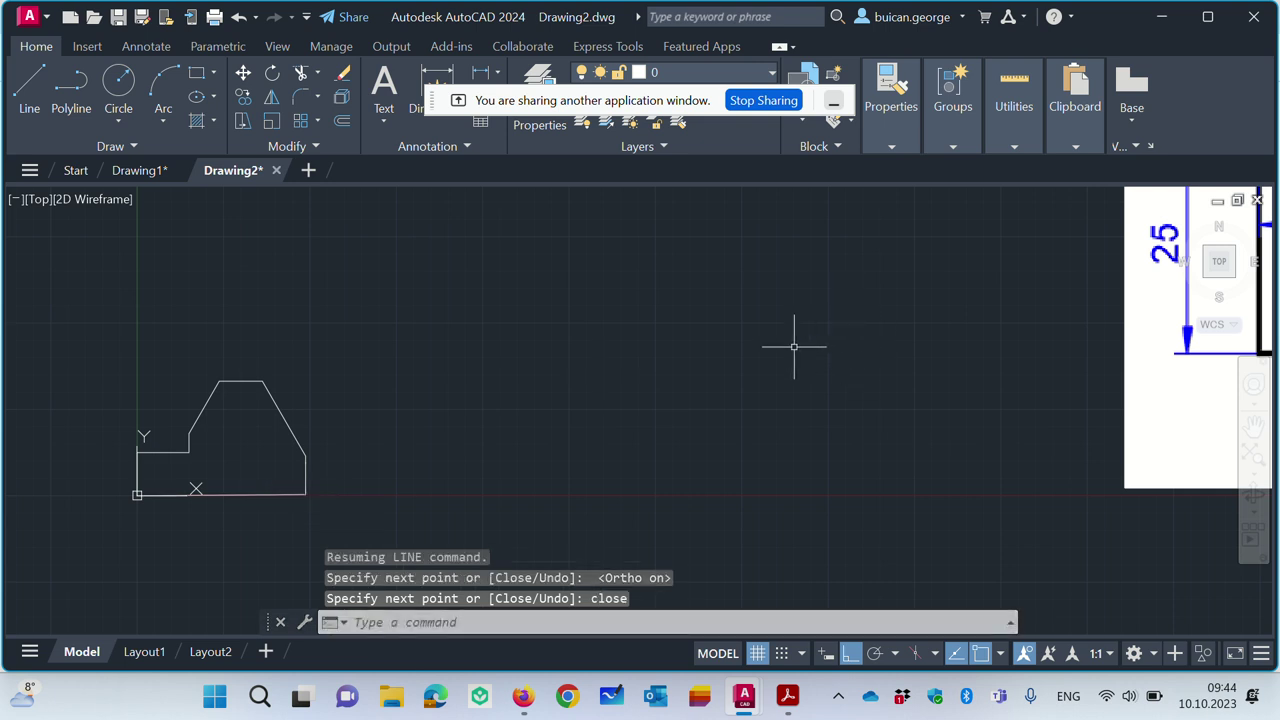
pyautogui.scroll(2, 234, 508)
pyautogui.scroll(4, 234, 508)
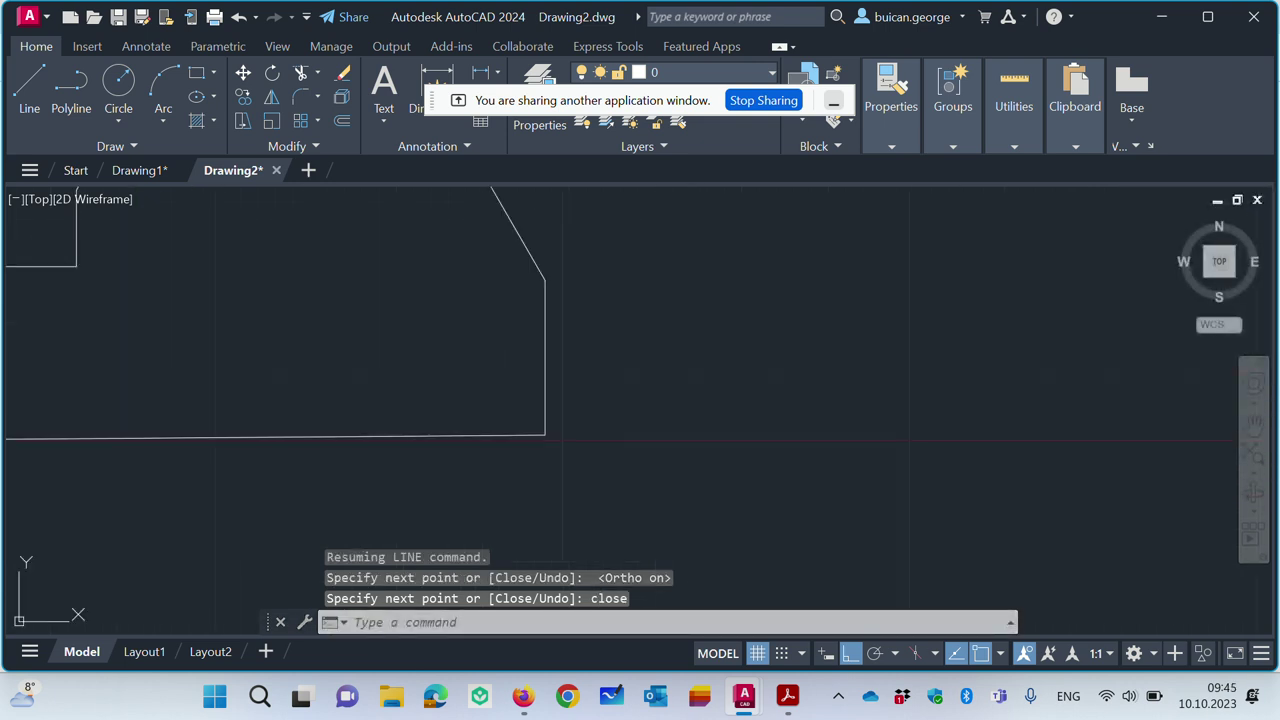
# Step: Draw a new bottom line from the lower-left corner past the outline and delete the old bottom edge
pyautogui.scroll(-3, 277, 480)
pyautogui.scroll(1, 277, 480)
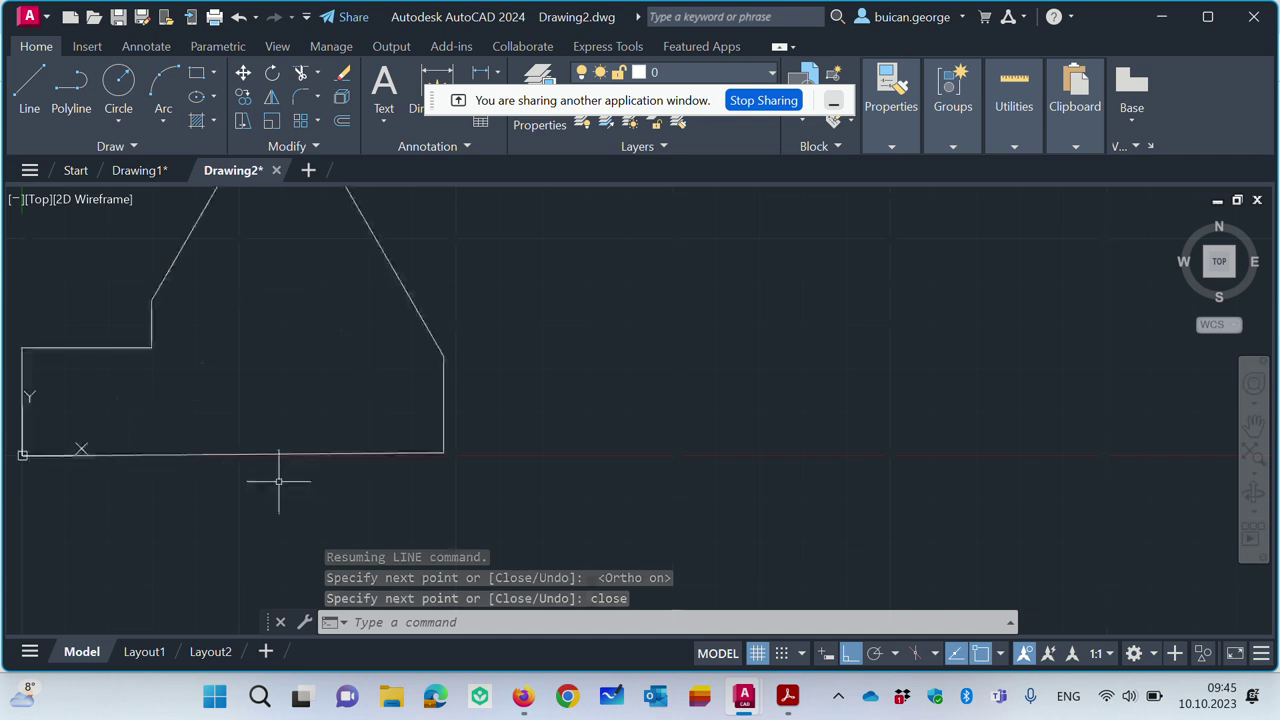
pyautogui.click(30, 118)
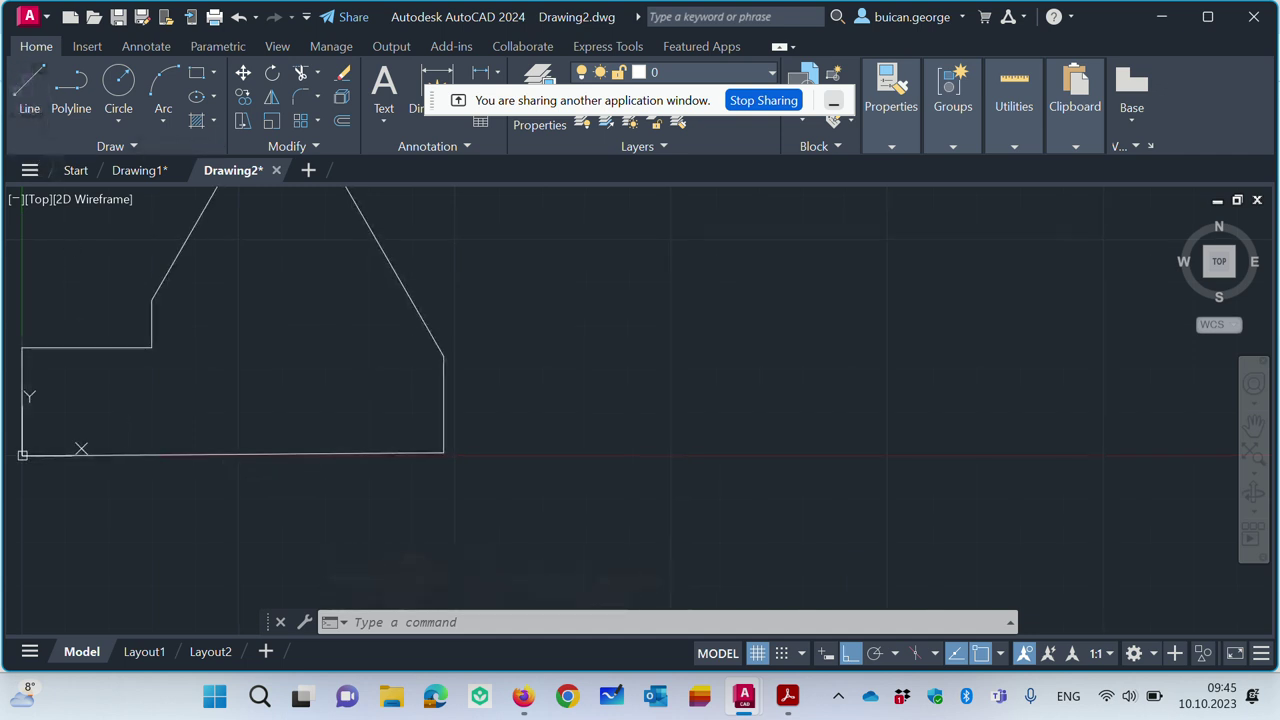
pyautogui.click(22, 455)
pyautogui.click(563, 456)
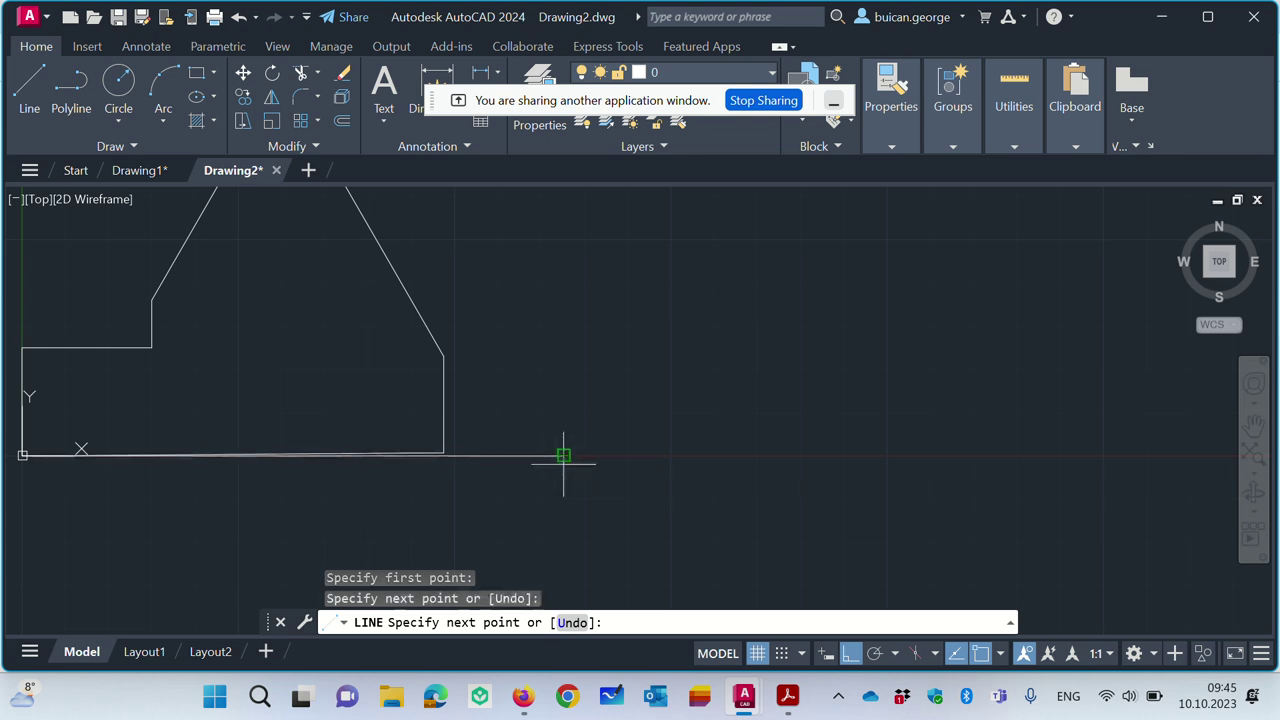
pyautogui.press('Escape')
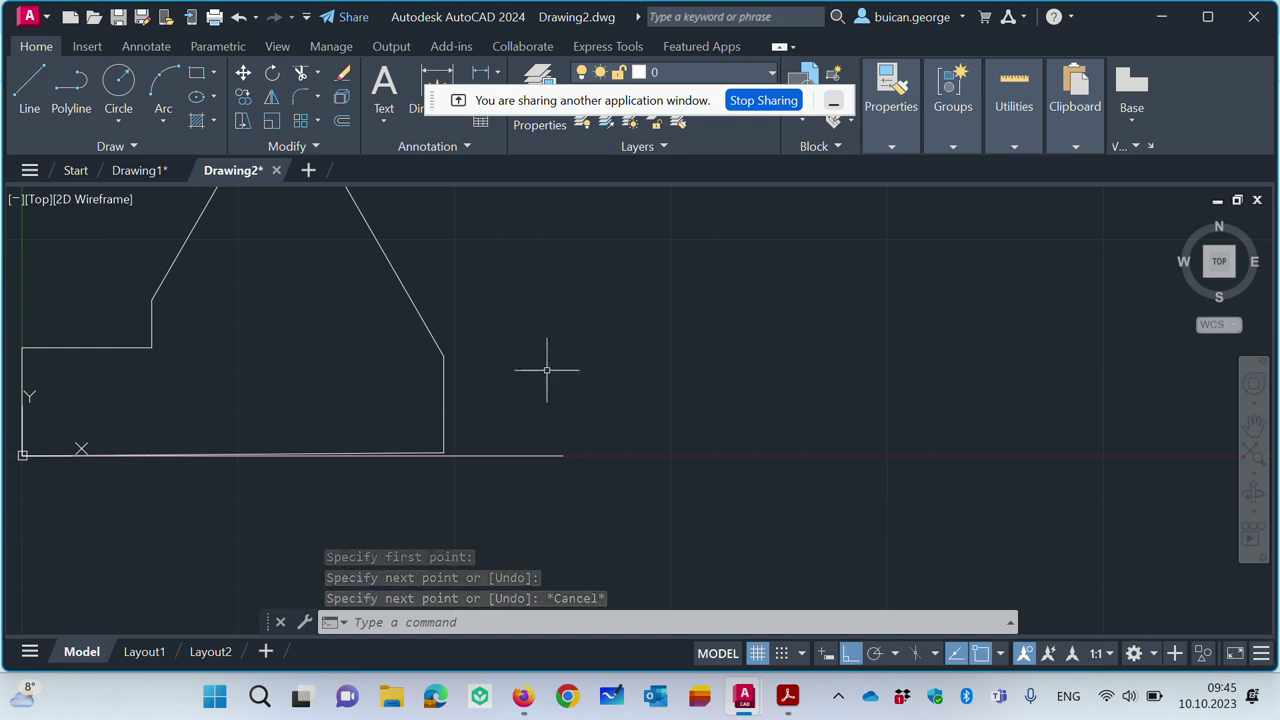
pyautogui.click(417, 449)
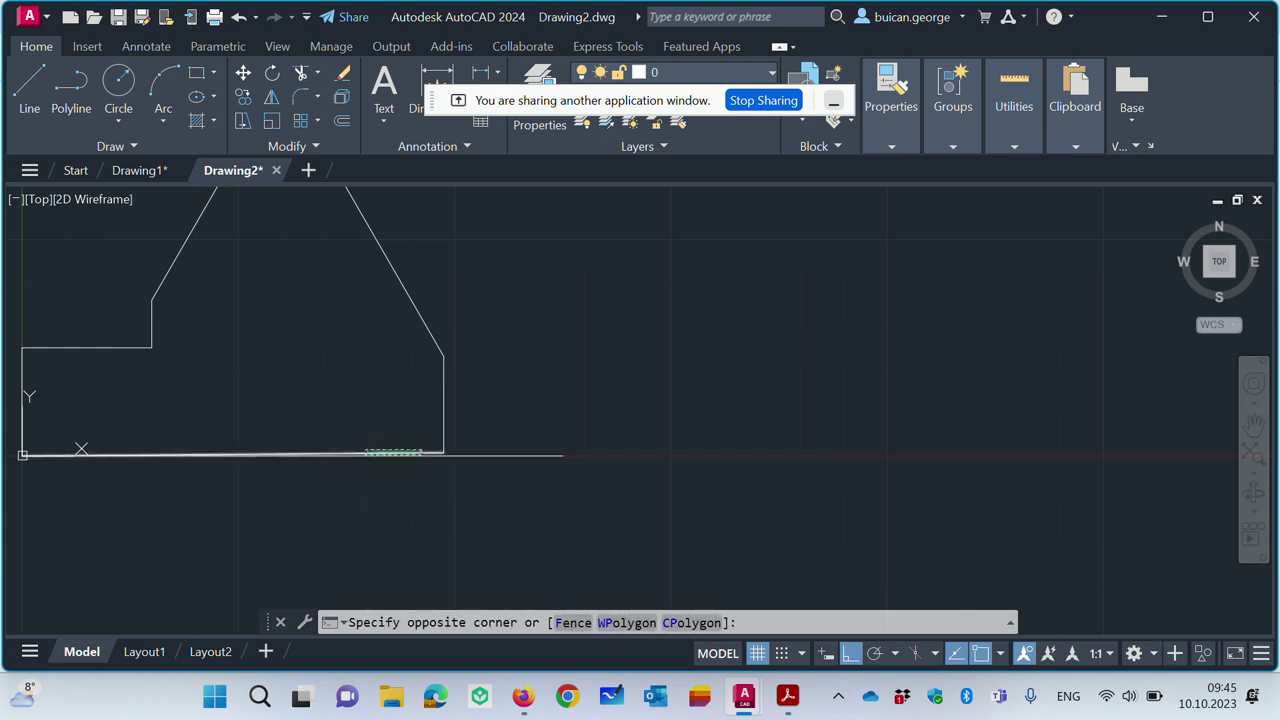
pyautogui.click(365, 455)
pyautogui.press('Delete')
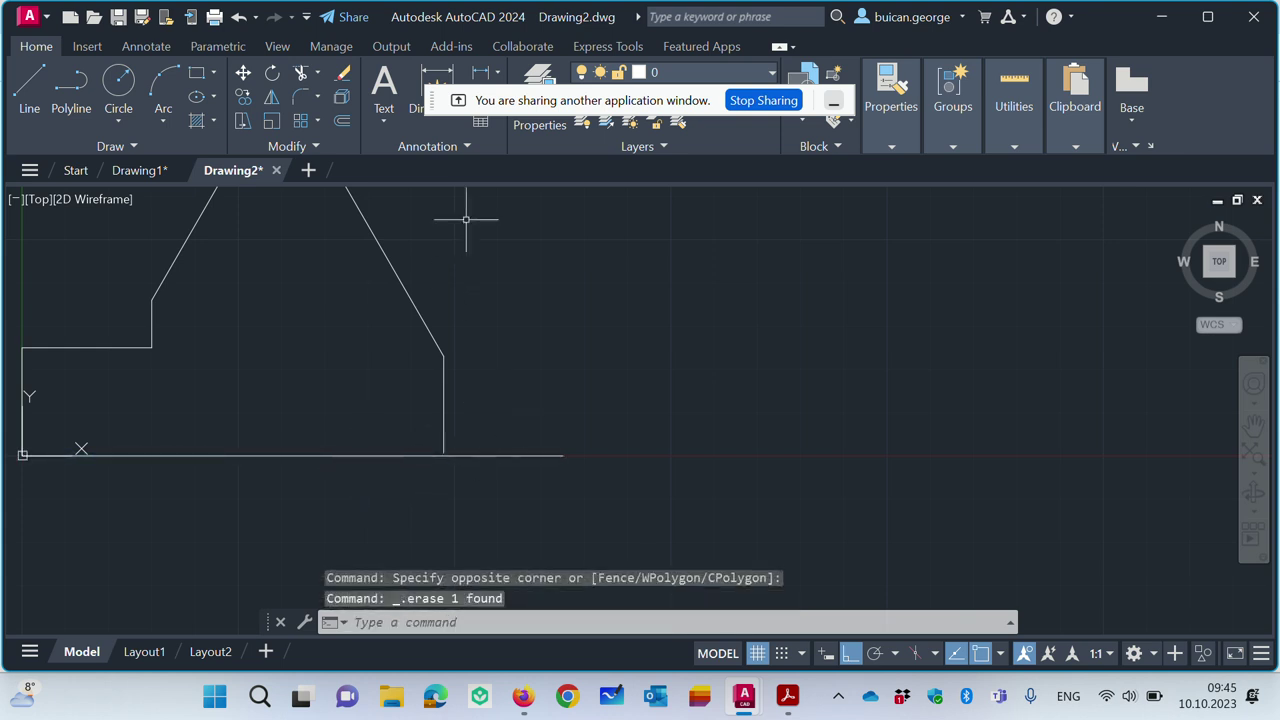
# Step: Trim the new bottom line's overhang beyond the right vertical side
pyautogui.click(316, 74)
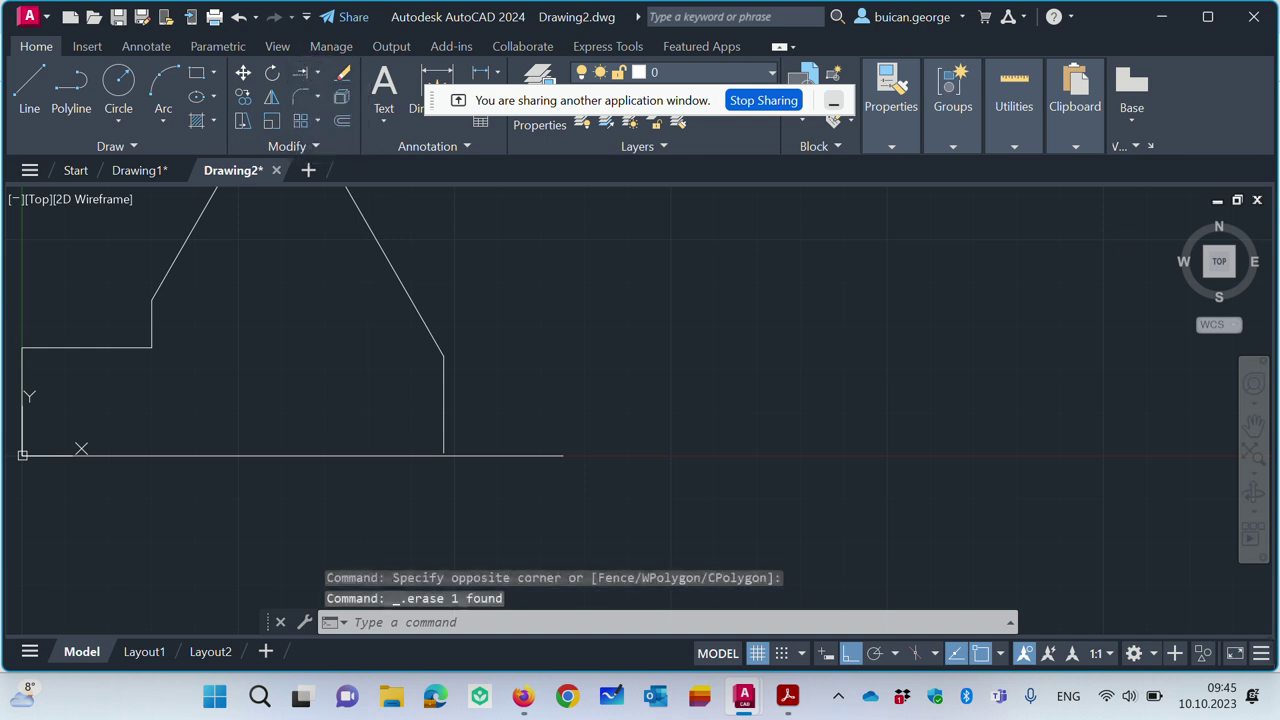
pyautogui.write('ex')
pyautogui.press('Return')
pyautogui.click(441, 389)
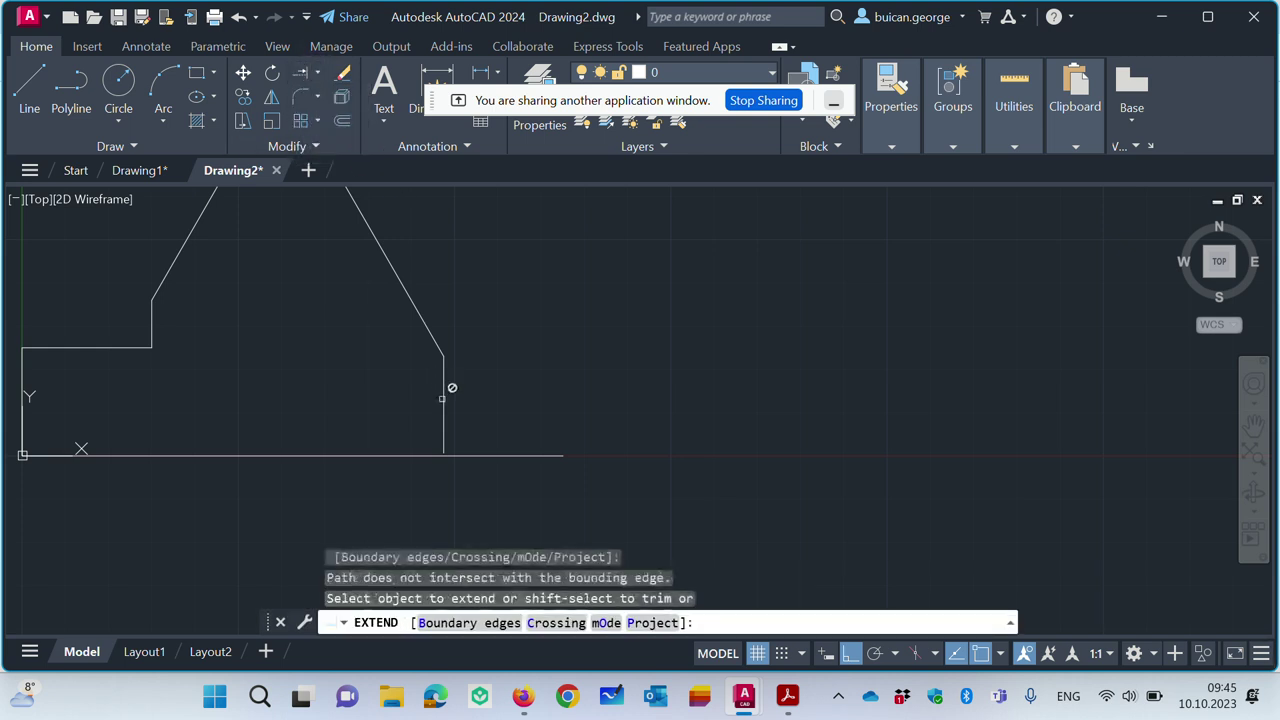
pyautogui.click(443, 447)
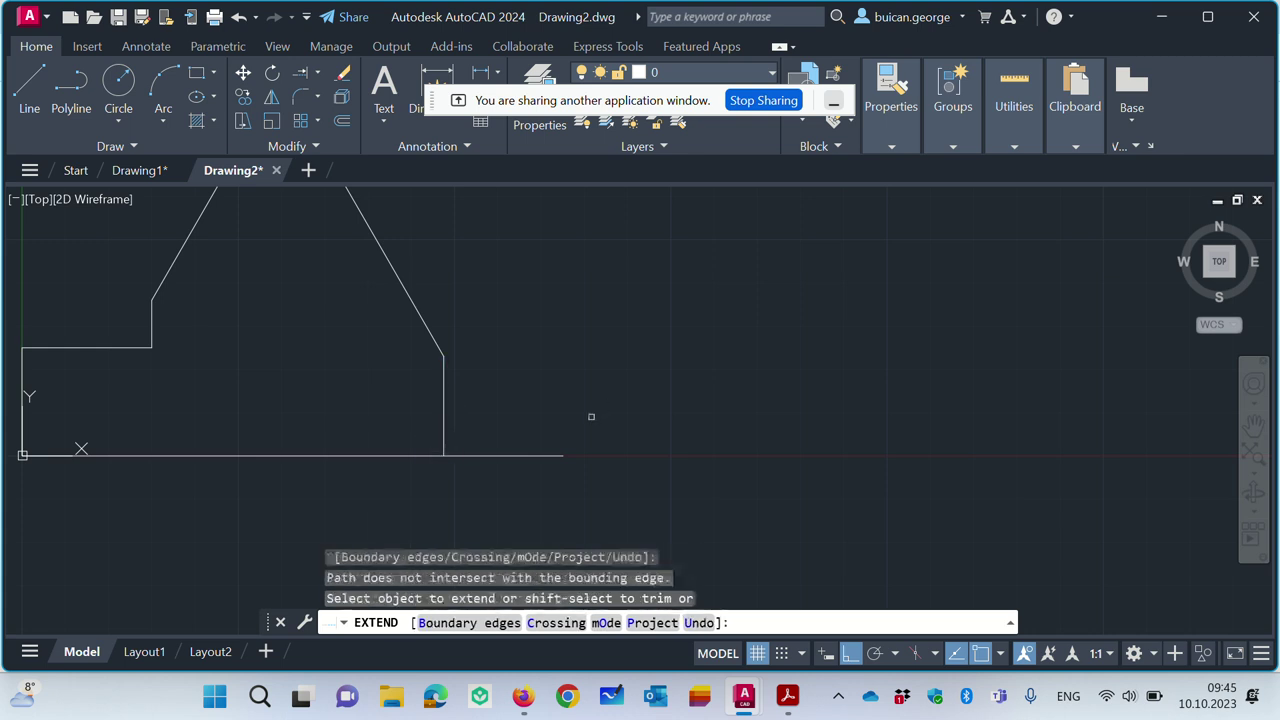
pyautogui.click(318, 74)
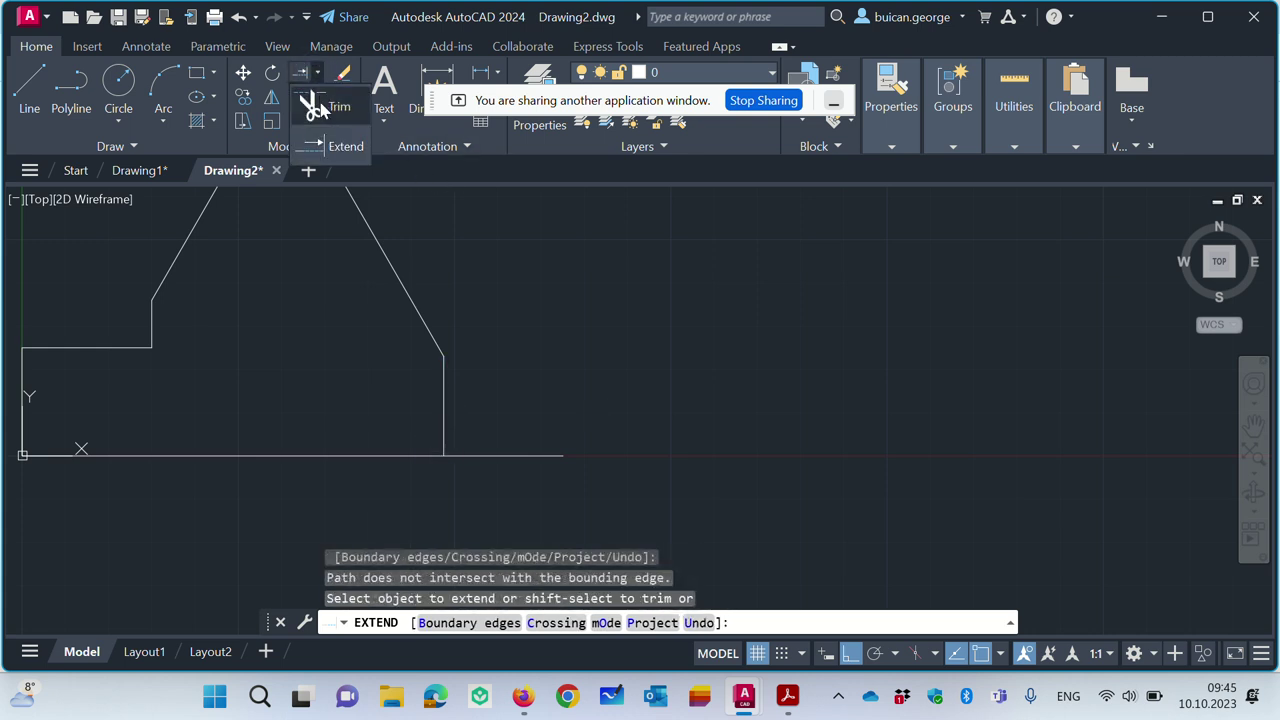
pyautogui.click(325, 140)
pyautogui.click(300, 72)
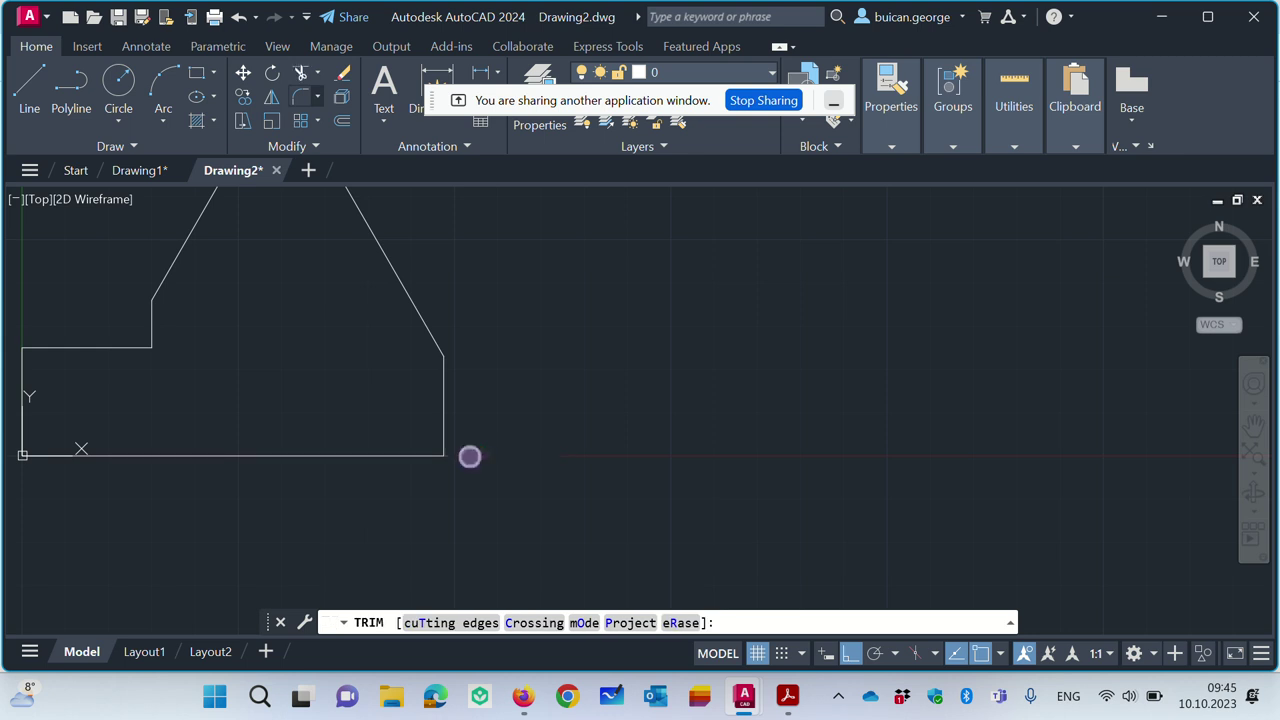
pyautogui.click(469, 457)
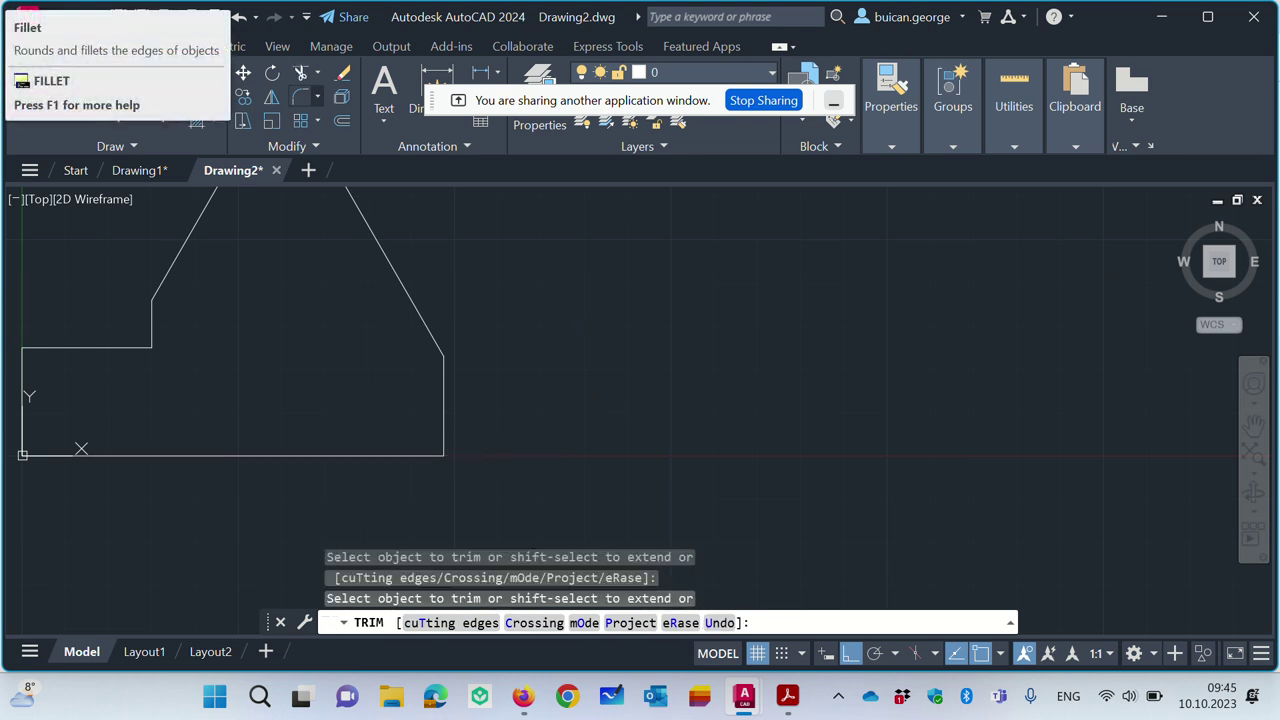
pyautogui.press('Escape')
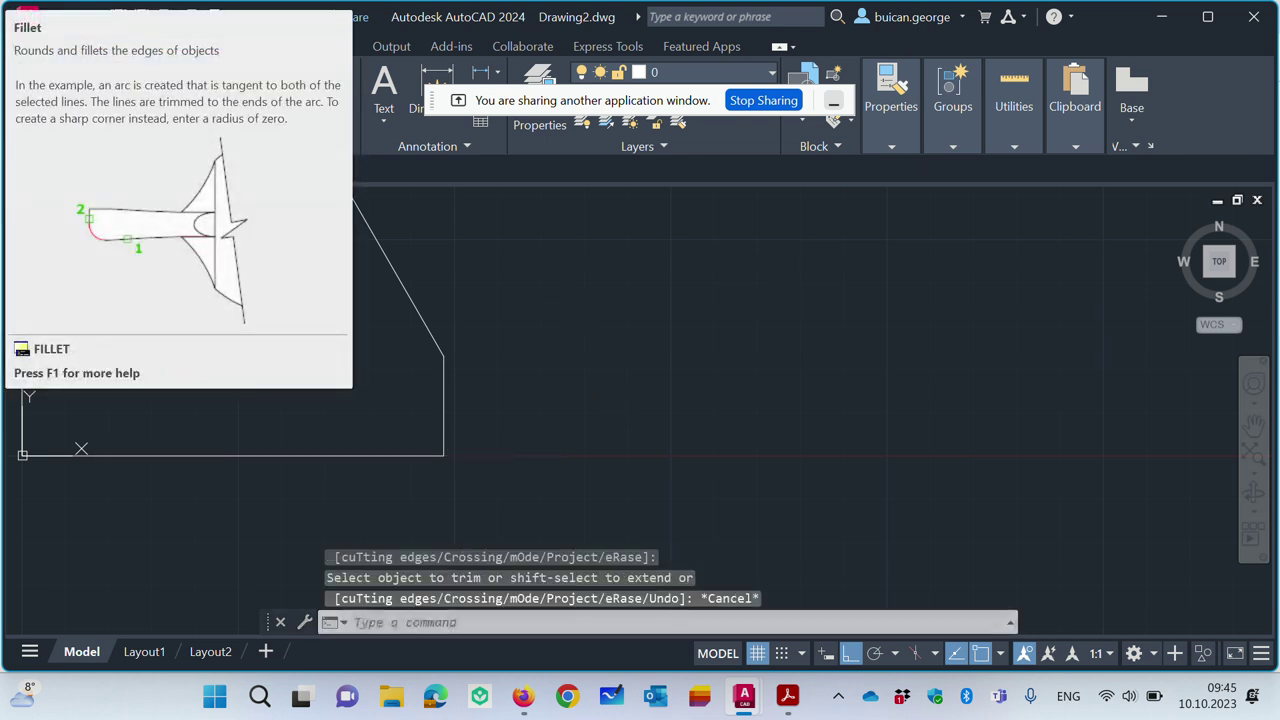
pyautogui.press('Escape')
pyautogui.press('Escape')
pyautogui.press('Escape')
pyautogui.scroll(-2, 595, 320)
pyautogui.scroll(-2, 595, 320)
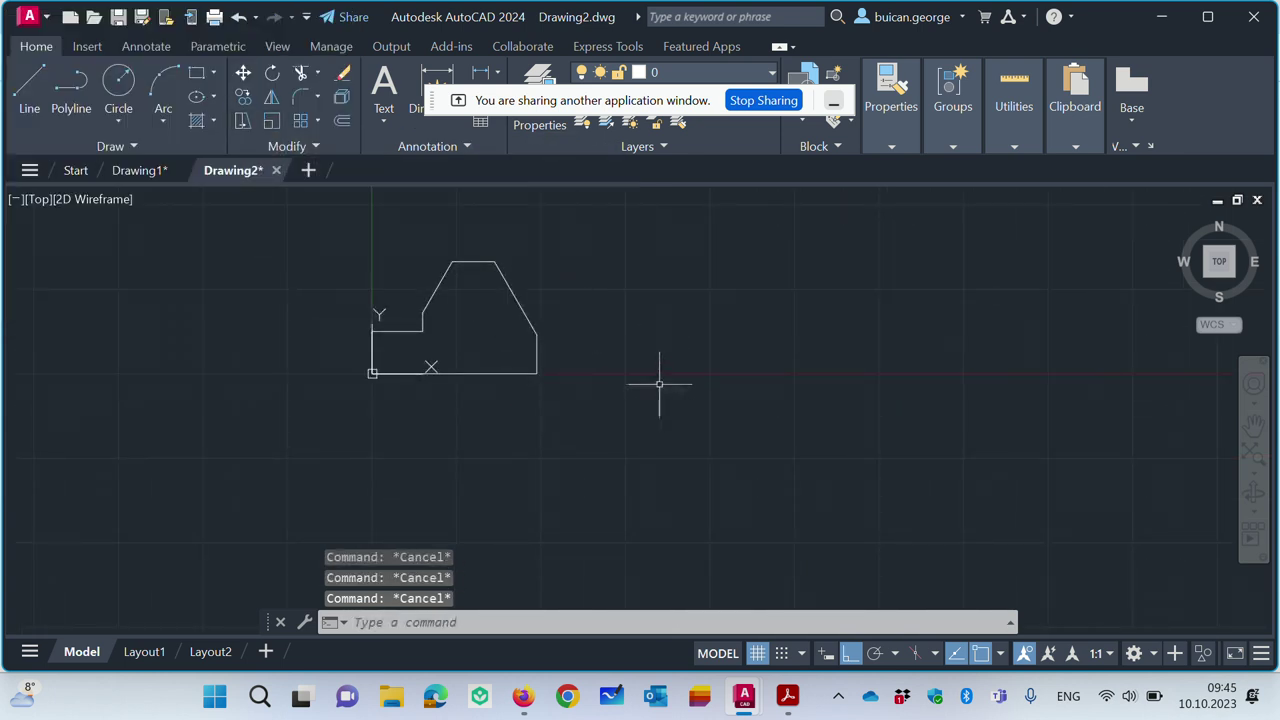
pyautogui.moveTo(689, 105)
pyautogui.mouseDown()
pyautogui.moveTo(845, 105)
pyautogui.moveTo(1040, 77)
pyautogui.mouseUp()
pyautogui.scroll(5, 382, 328)
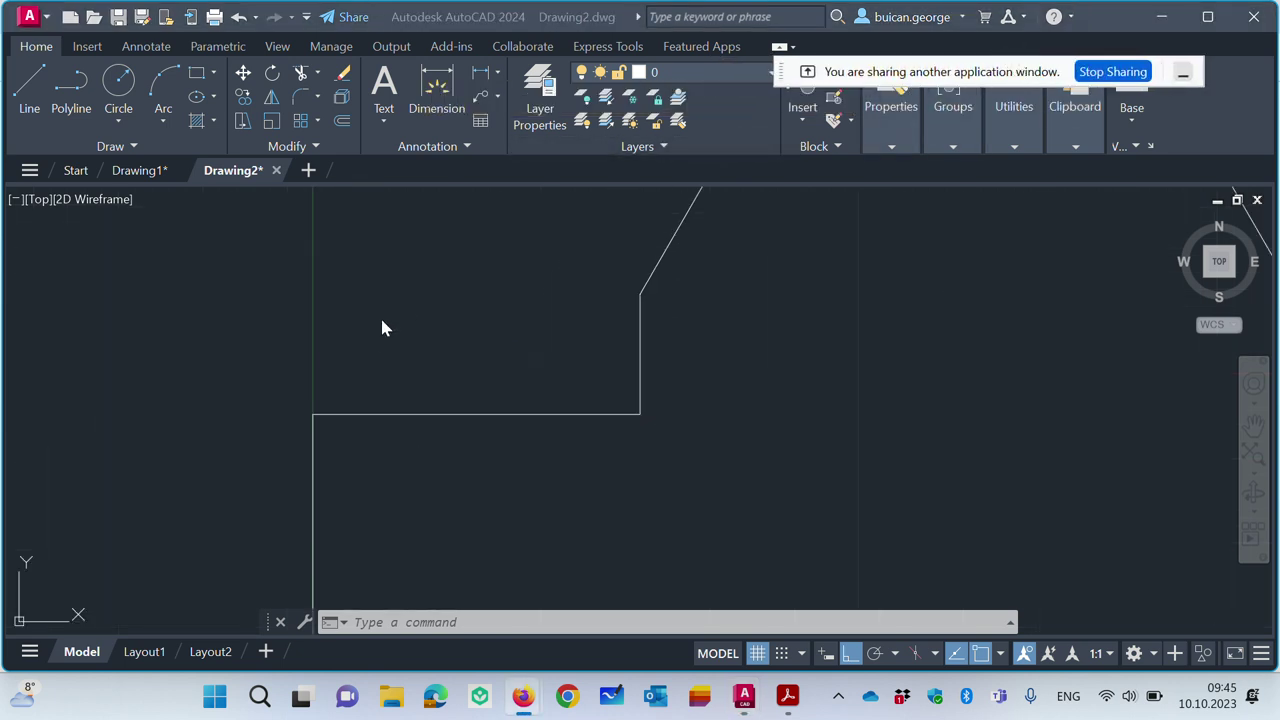
pyautogui.scroll(-2, 385, 328)
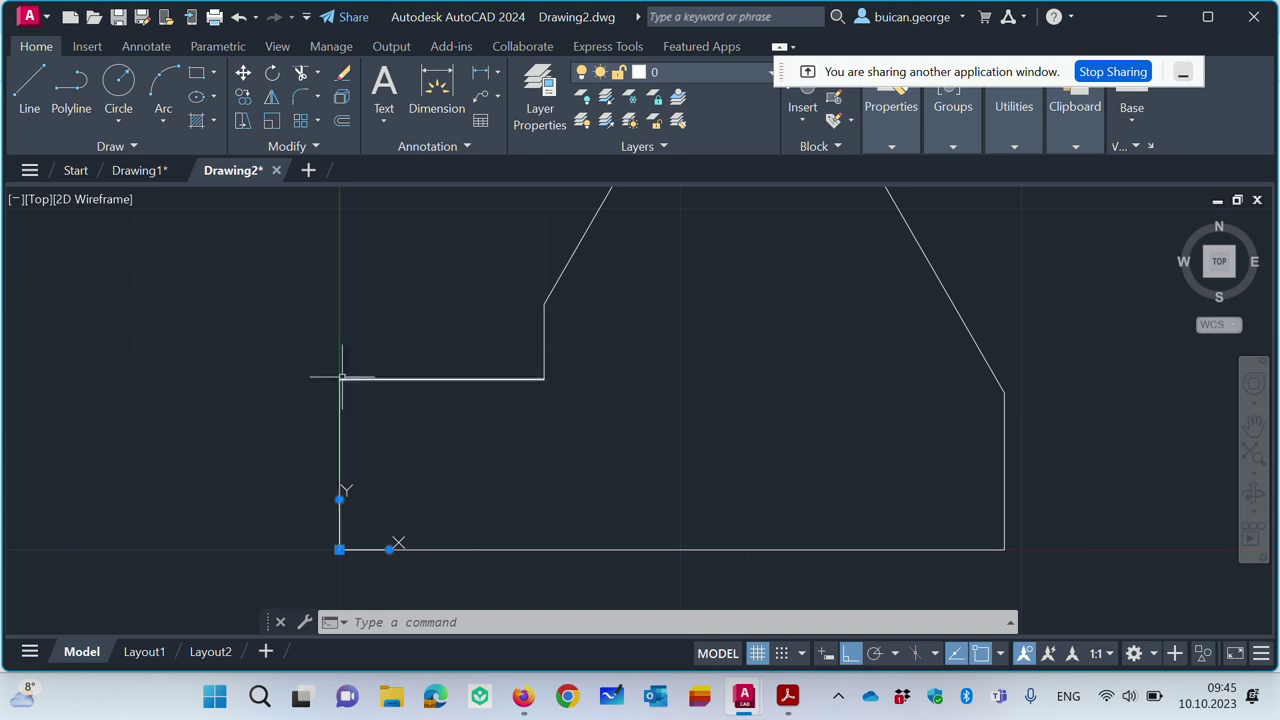
# Step: Add linear dimensions: 25 on the left side, 30 across the ledge, and 11 on the short rise
pyautogui.click(482, 74)
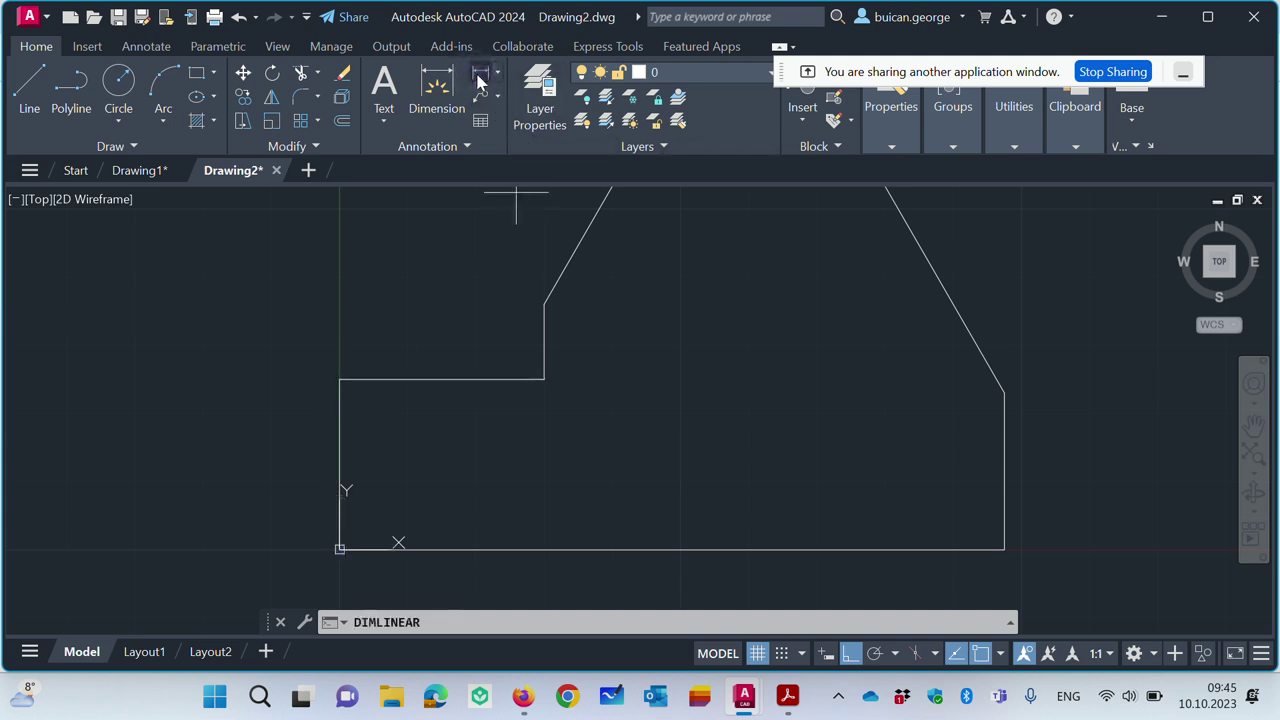
pyautogui.click(339, 549)
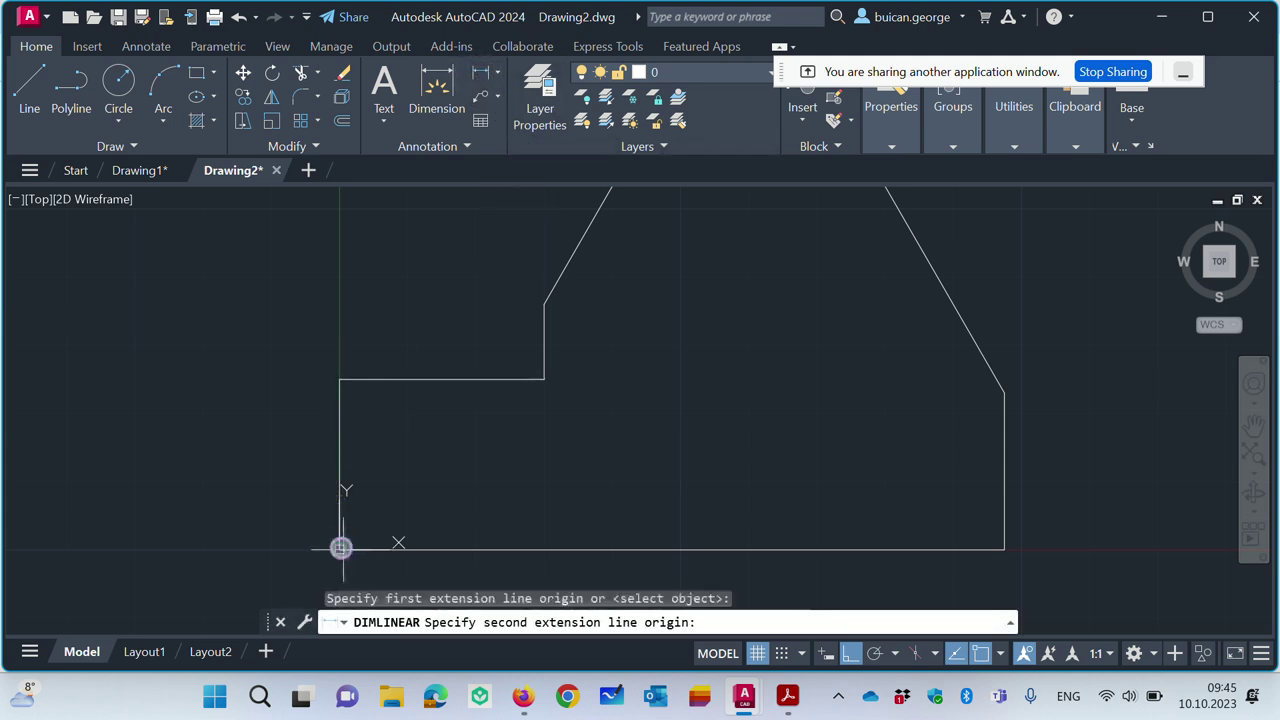
pyautogui.click(339, 379)
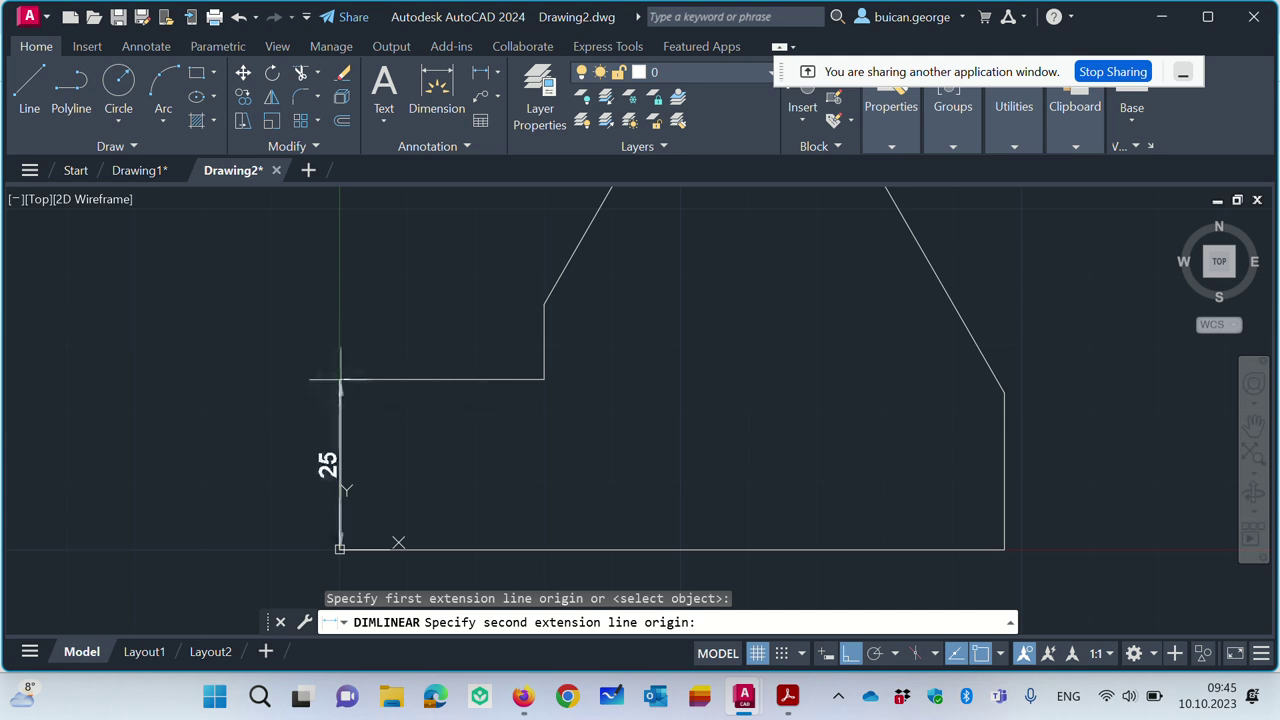
pyautogui.click(180, 460)
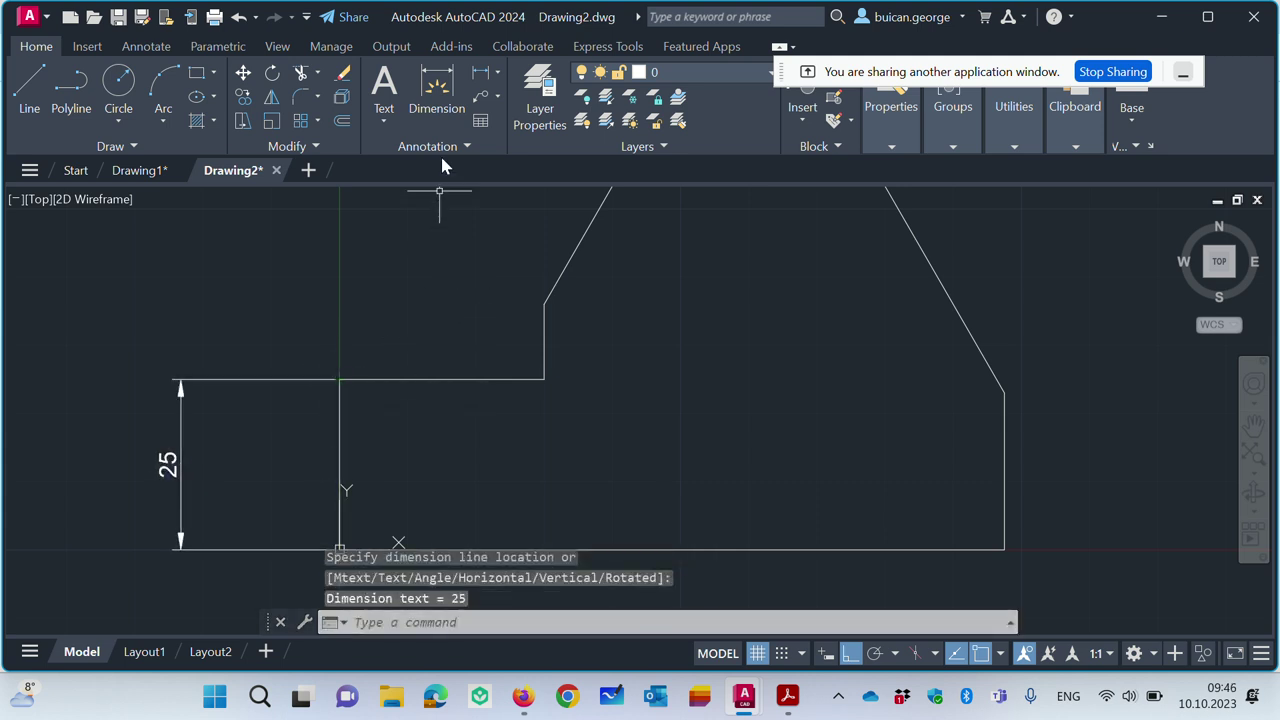
pyautogui.click(482, 74)
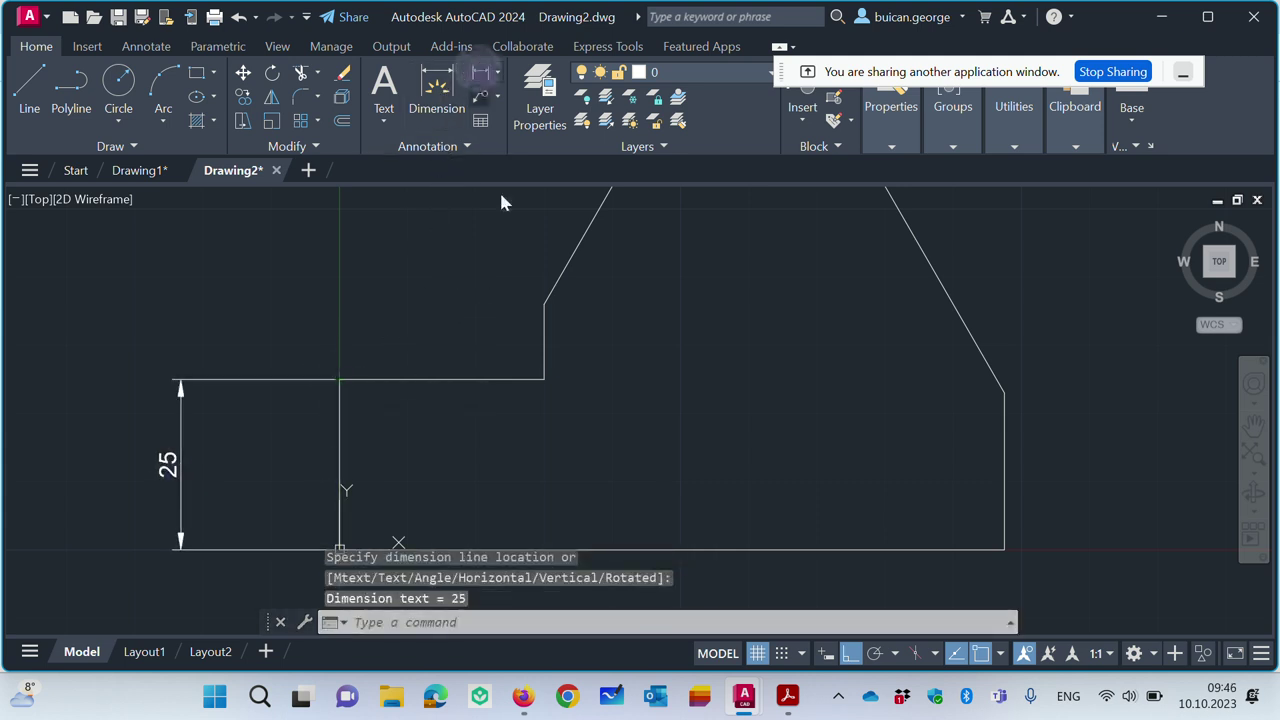
pyautogui.click(544, 379)
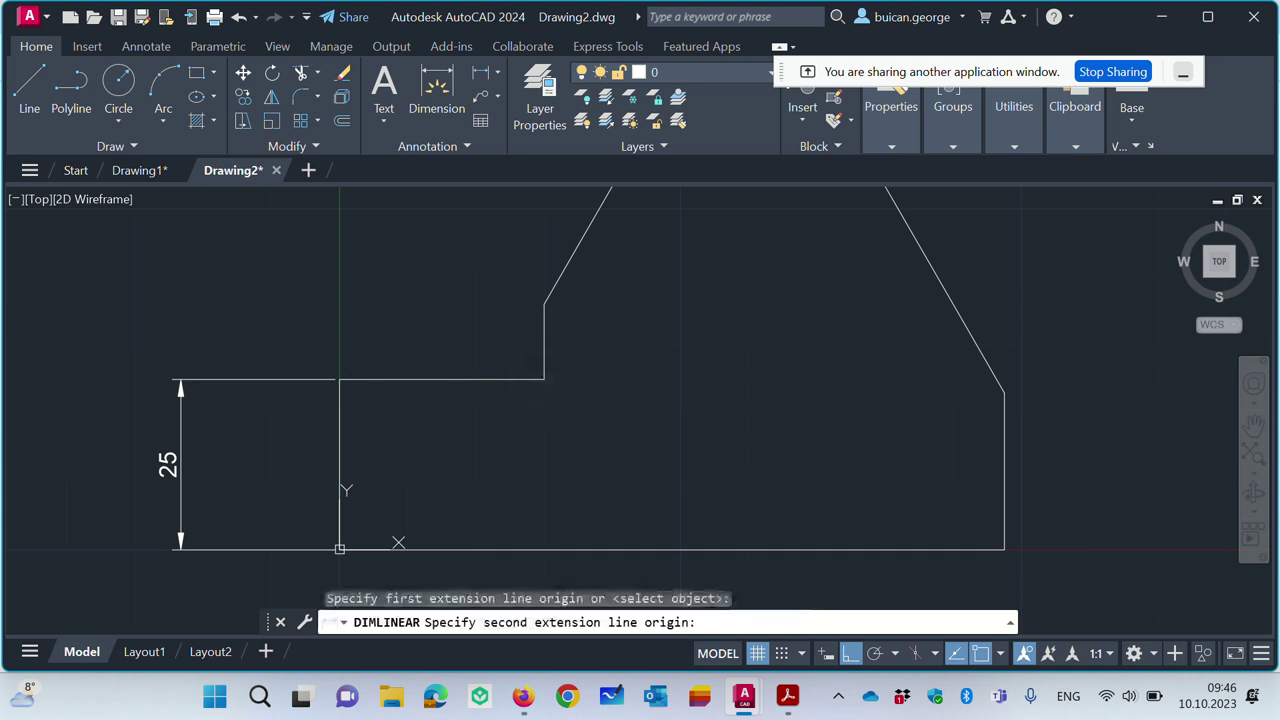
pyautogui.click(339, 379)
pyautogui.click(428, 255)
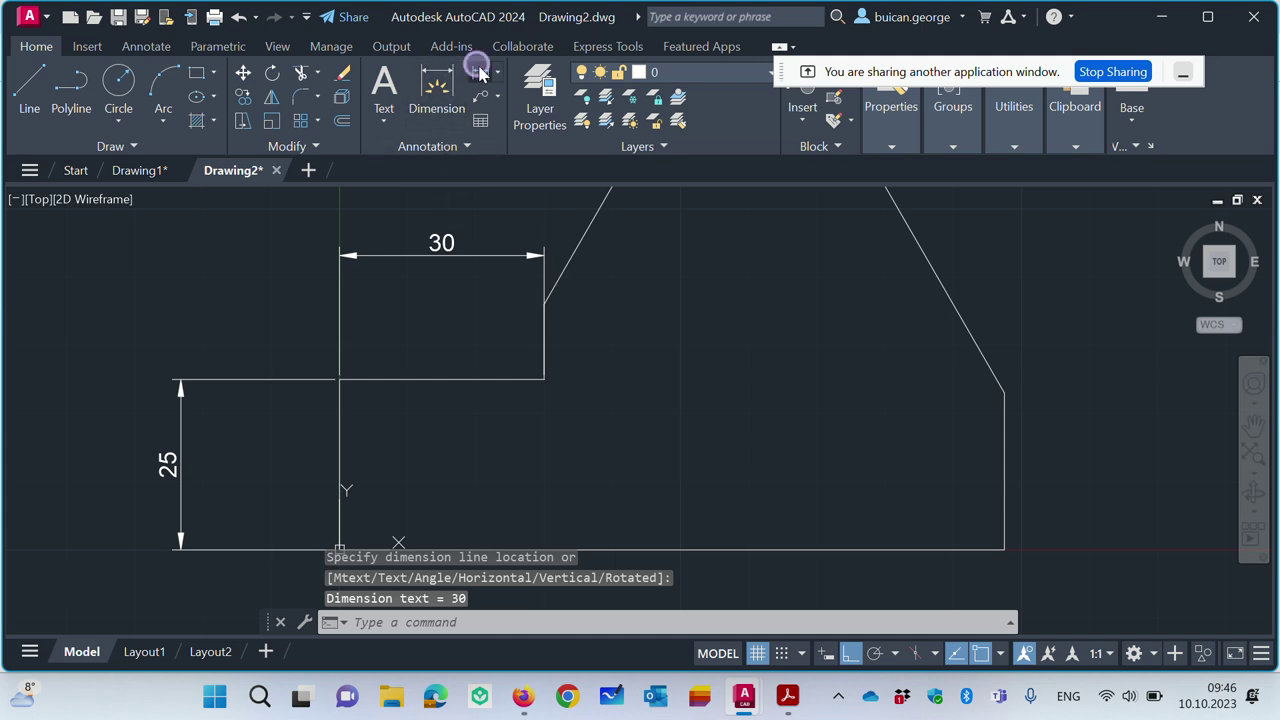
pyautogui.press('Return')
pyautogui.click(542, 305)
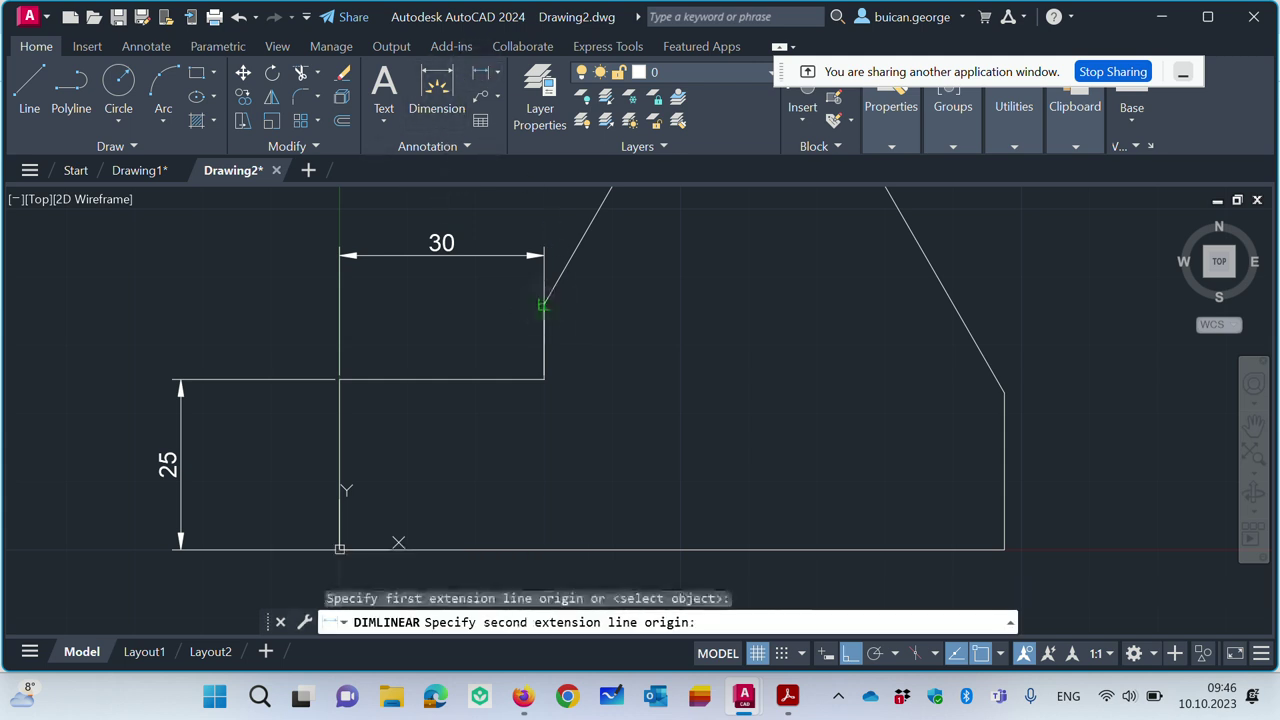
pyautogui.click(545, 369)
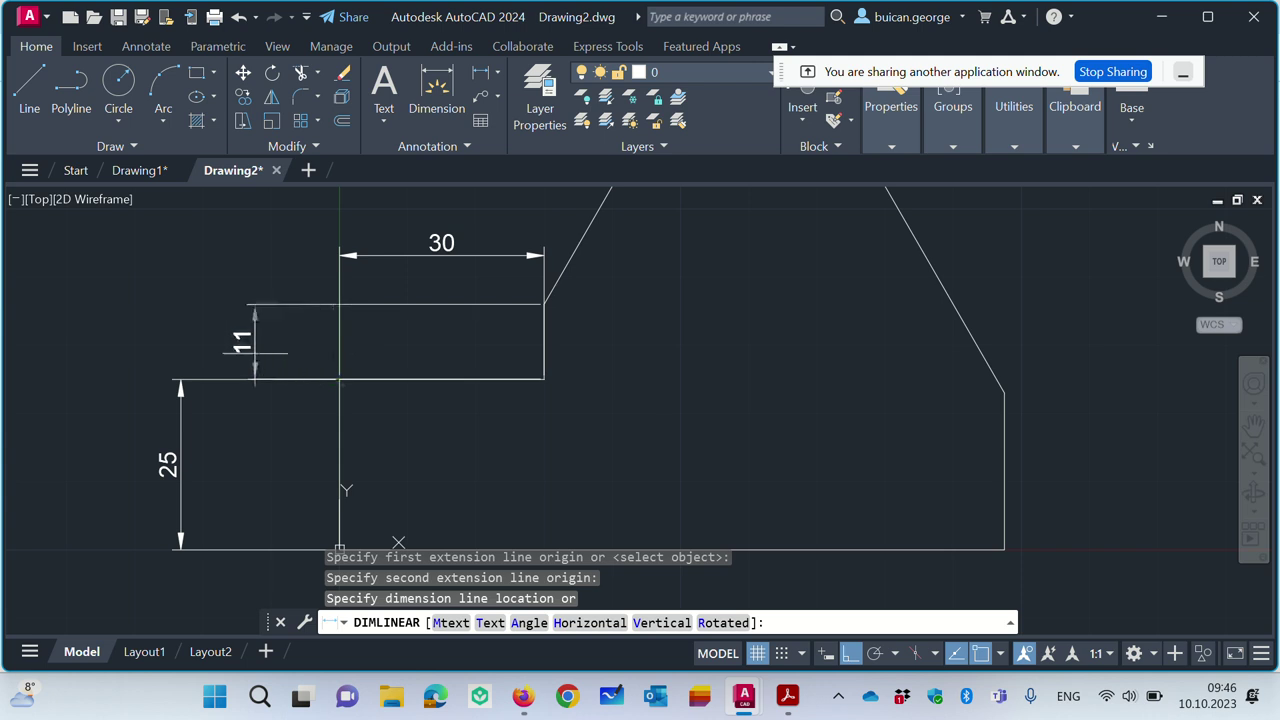
pyautogui.click(187, 354)
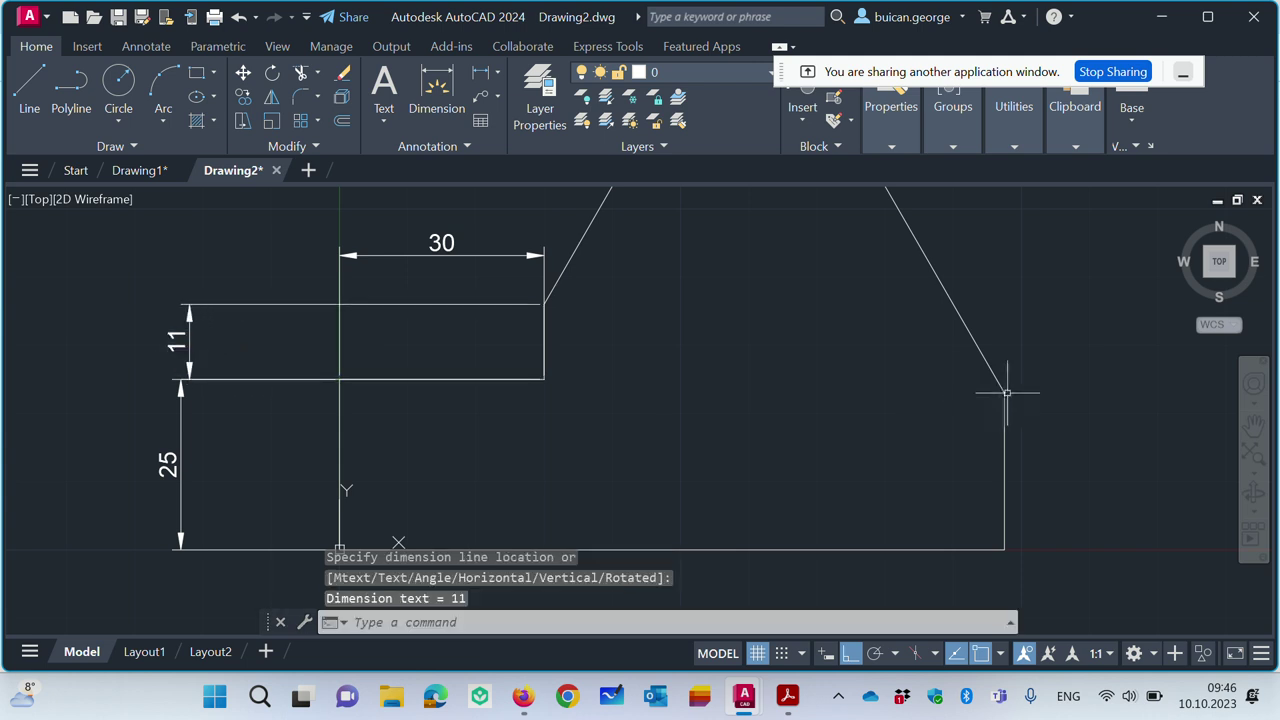
pyautogui.moveTo(803, 391); pyautogui.dragTo(483, 439, button='middle')
pyautogui.scroll(-3, 606, 421)
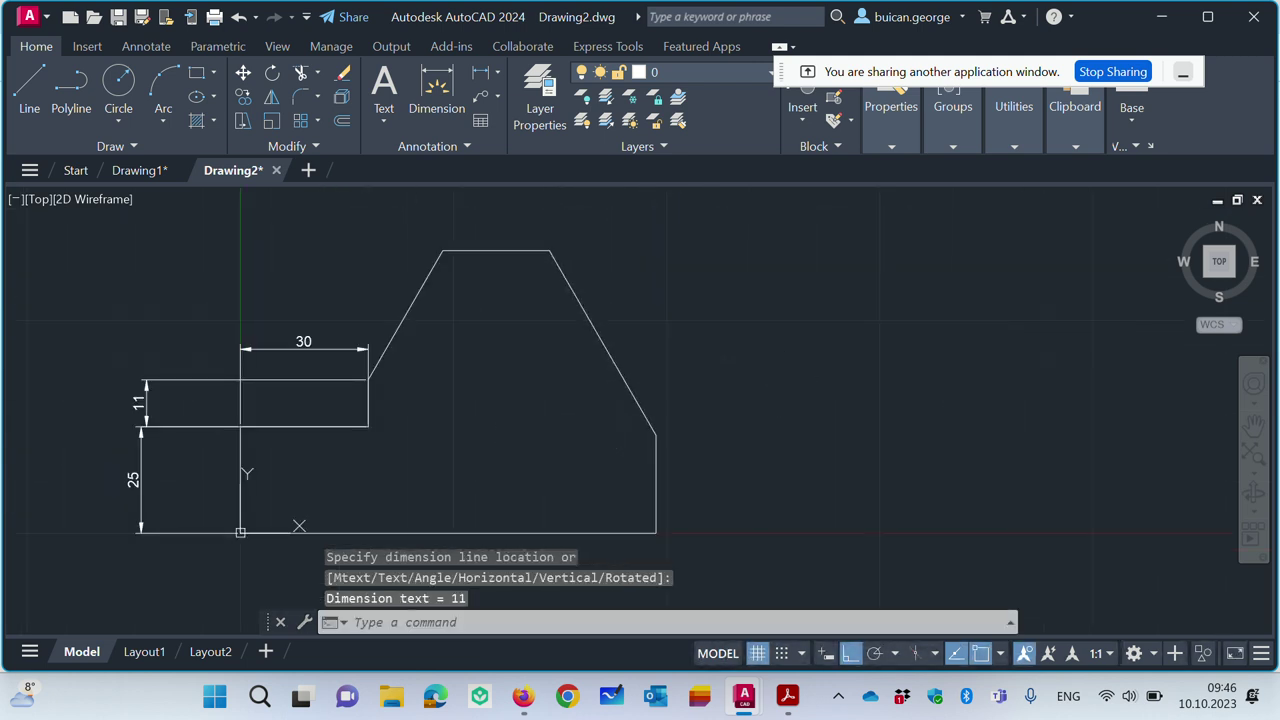
# Step: Add aligned dimensions of 35 and 50 to the left and right slanted sides
pyautogui.click(498, 78)
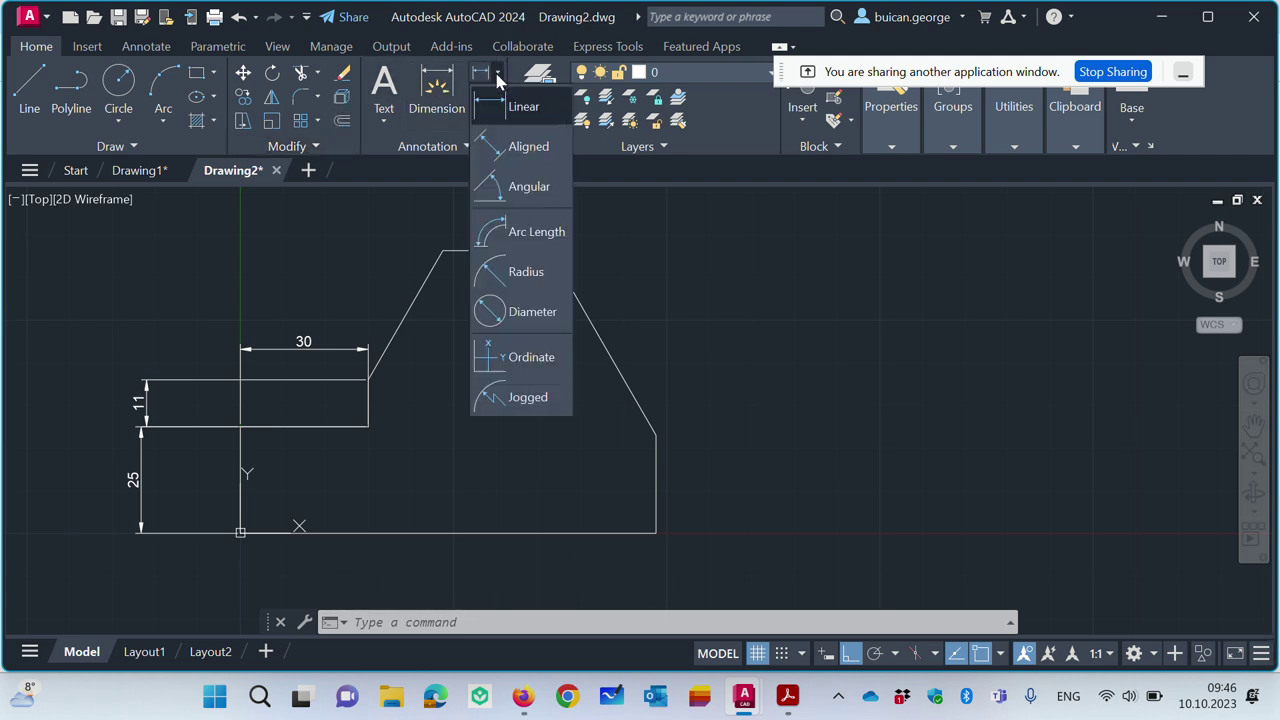
pyautogui.click(508, 147)
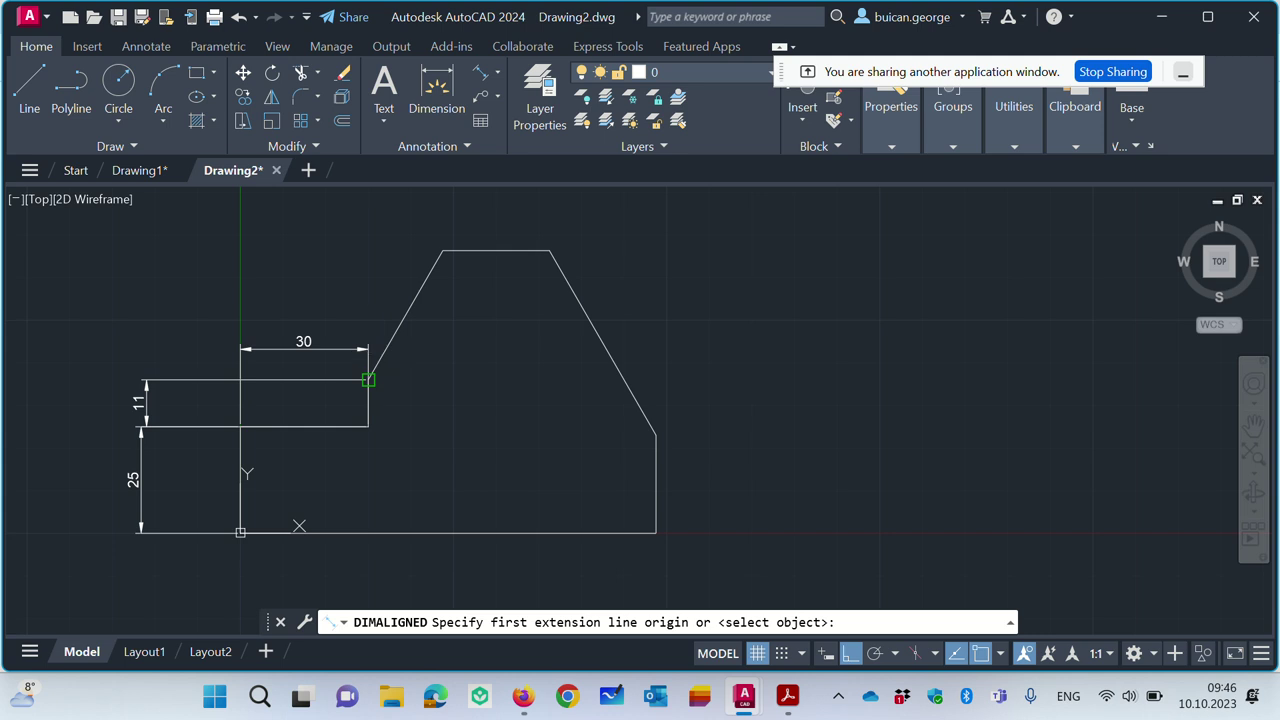
pyautogui.click(368, 379)
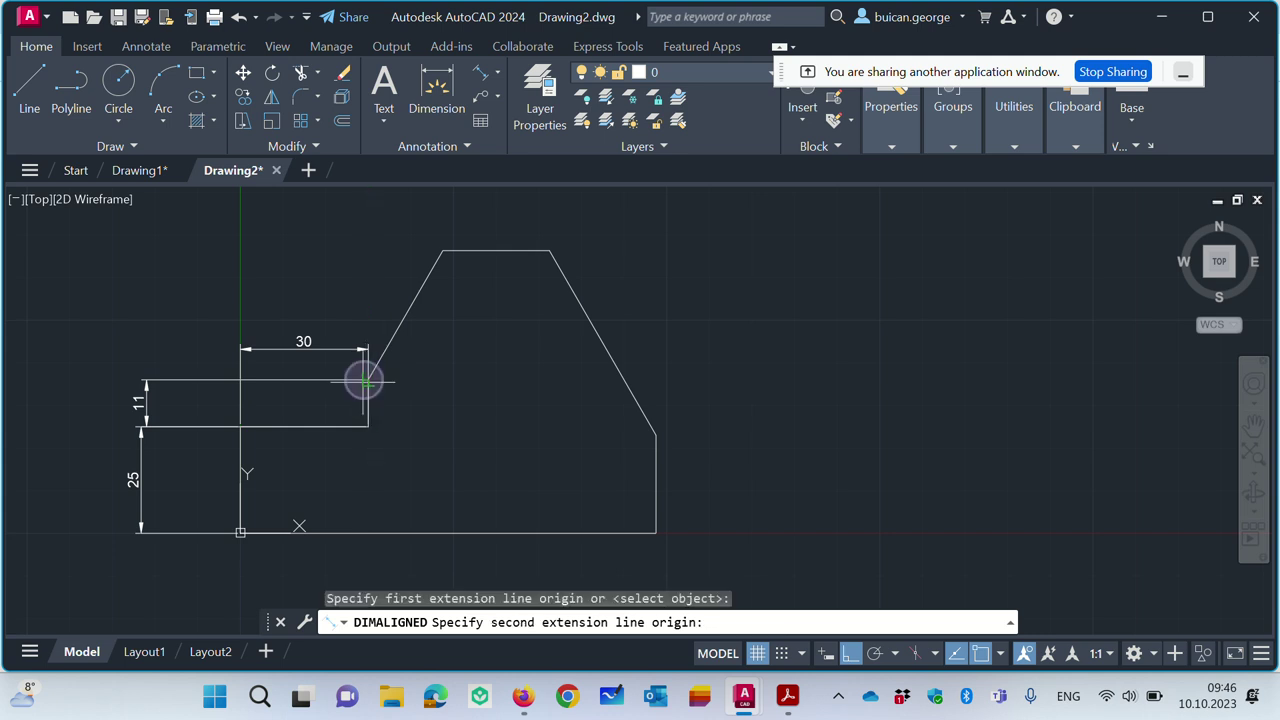
pyautogui.click(440, 249)
pyautogui.click(300, 252)
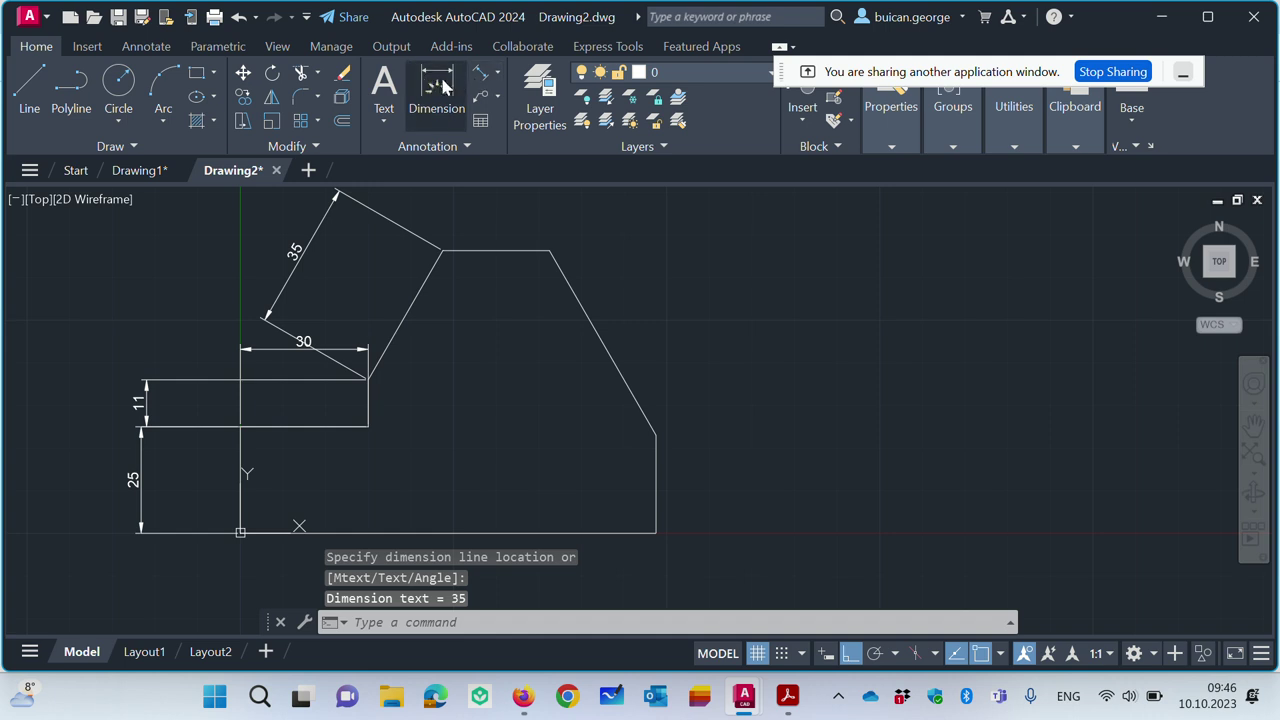
pyautogui.click(482, 73)
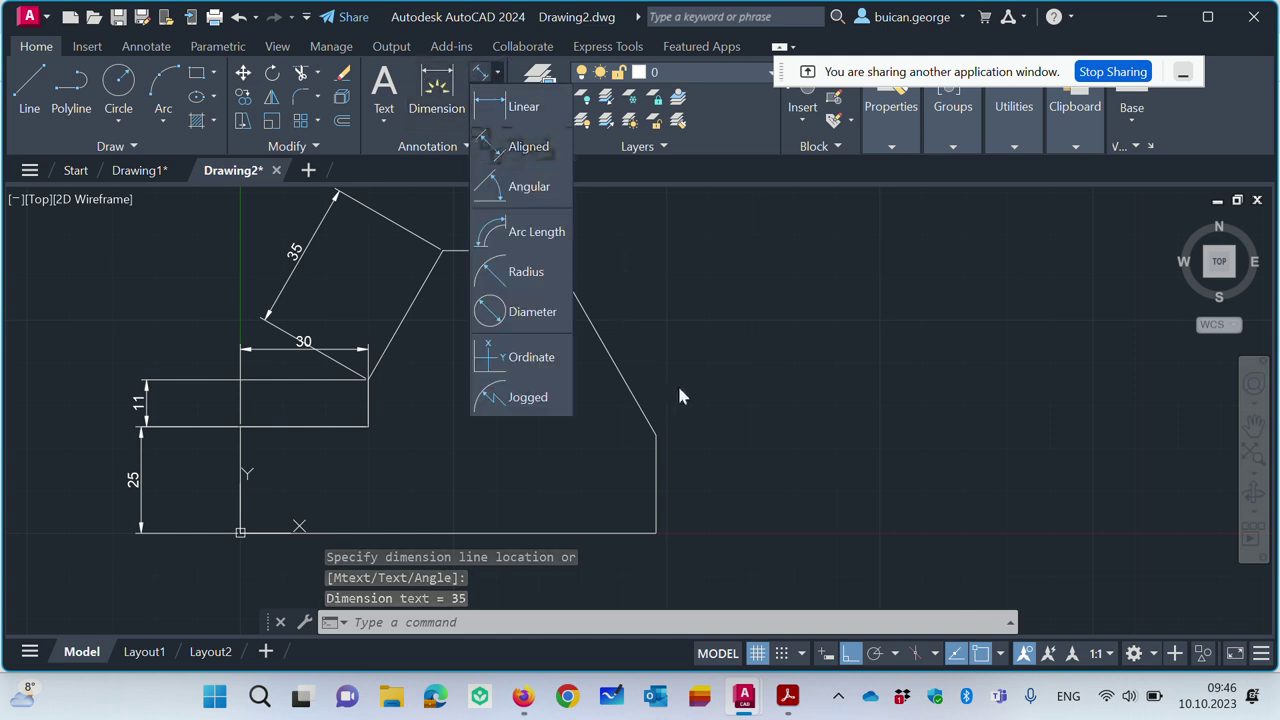
pyautogui.click(1171, 171)
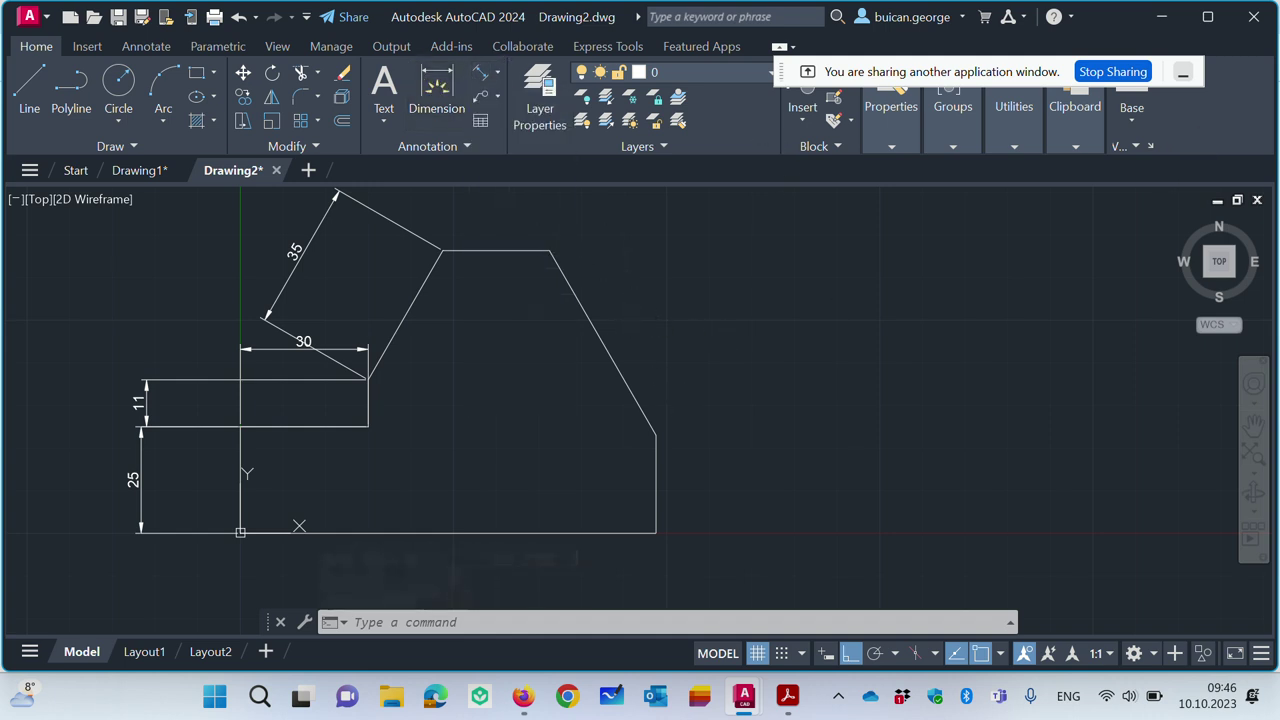
pyautogui.click(482, 73)
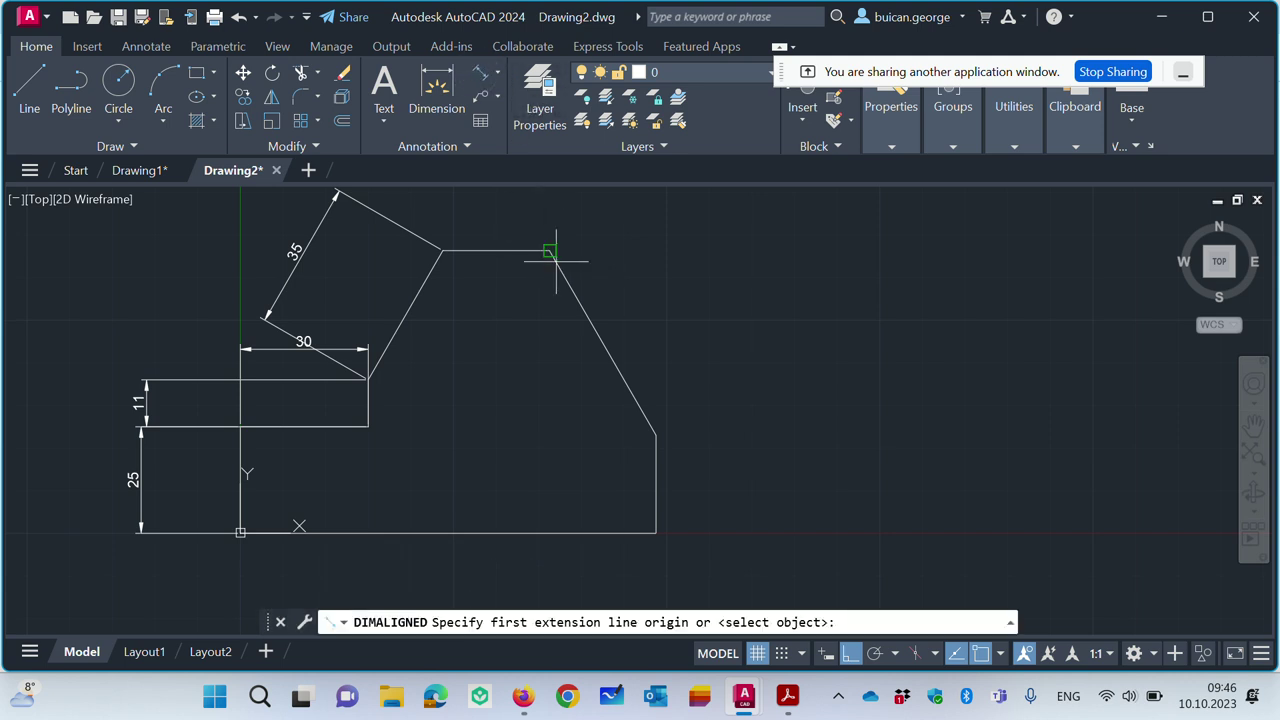
pyautogui.click(549, 250)
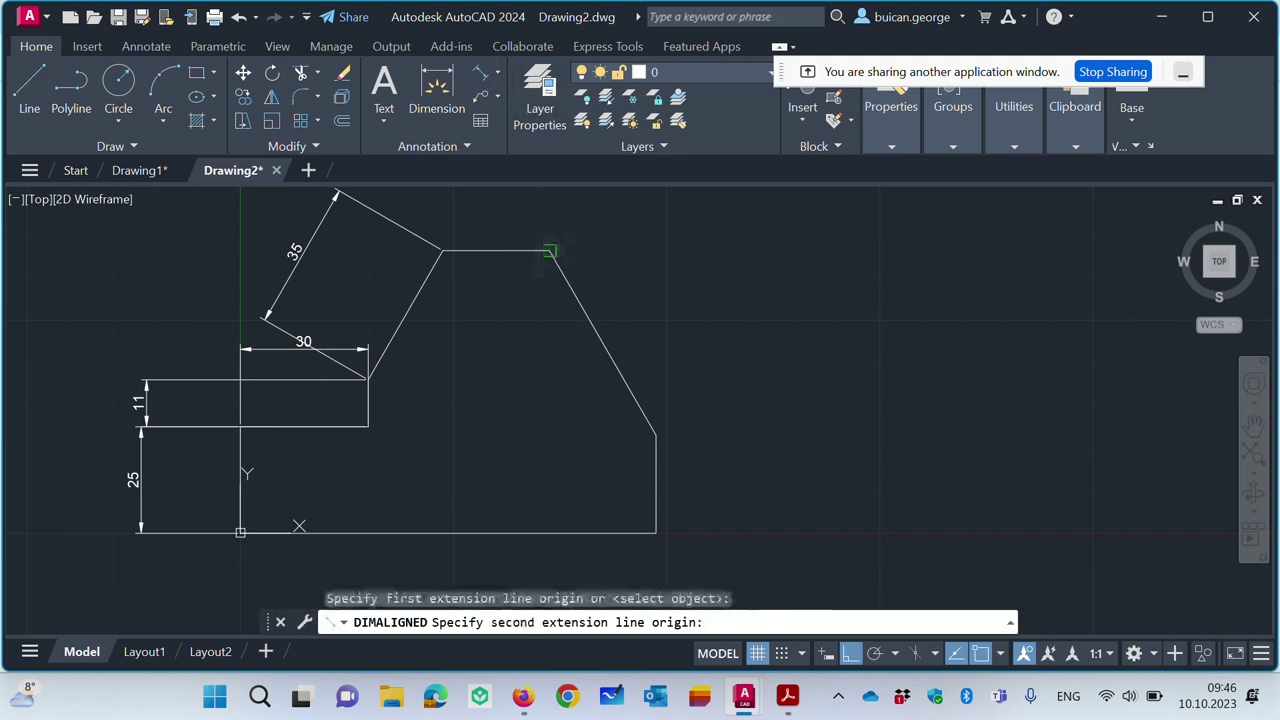
pyautogui.click(655, 433)
pyautogui.click(727, 322)
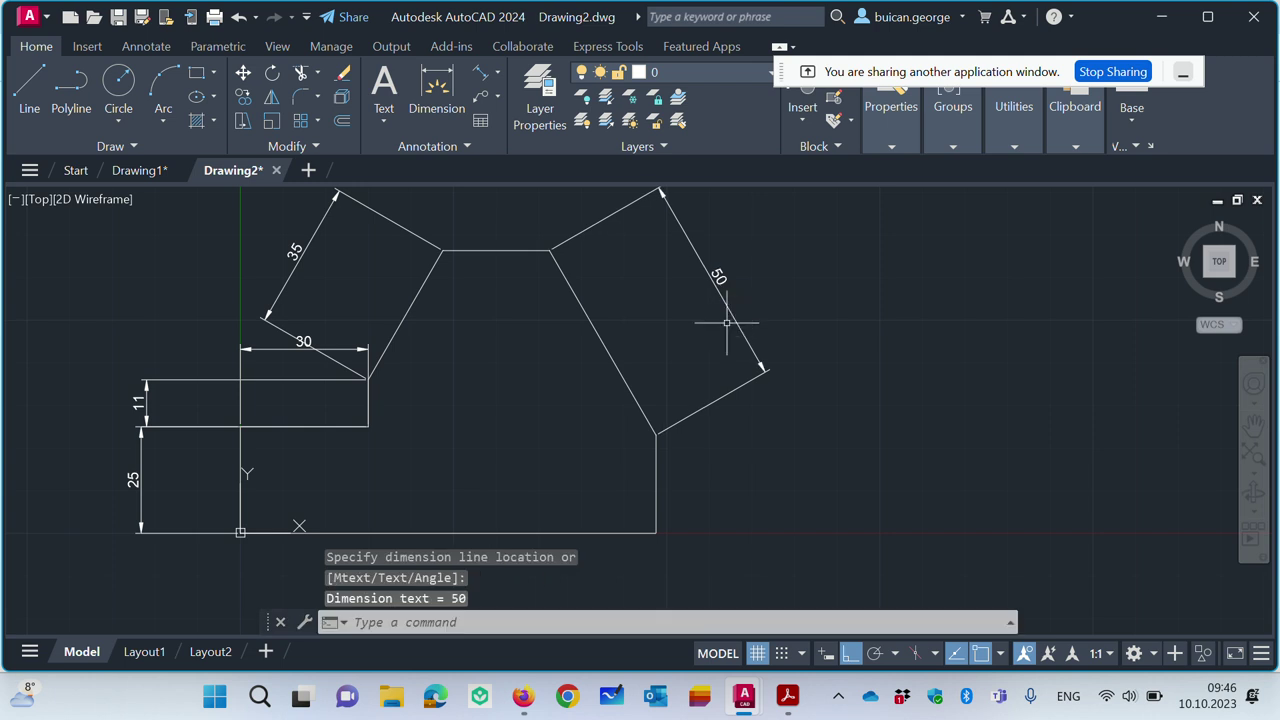
# Step: Add linear dimensions of 23.01 on the right side and 25 across the top edge
pyautogui.click(484, 96)
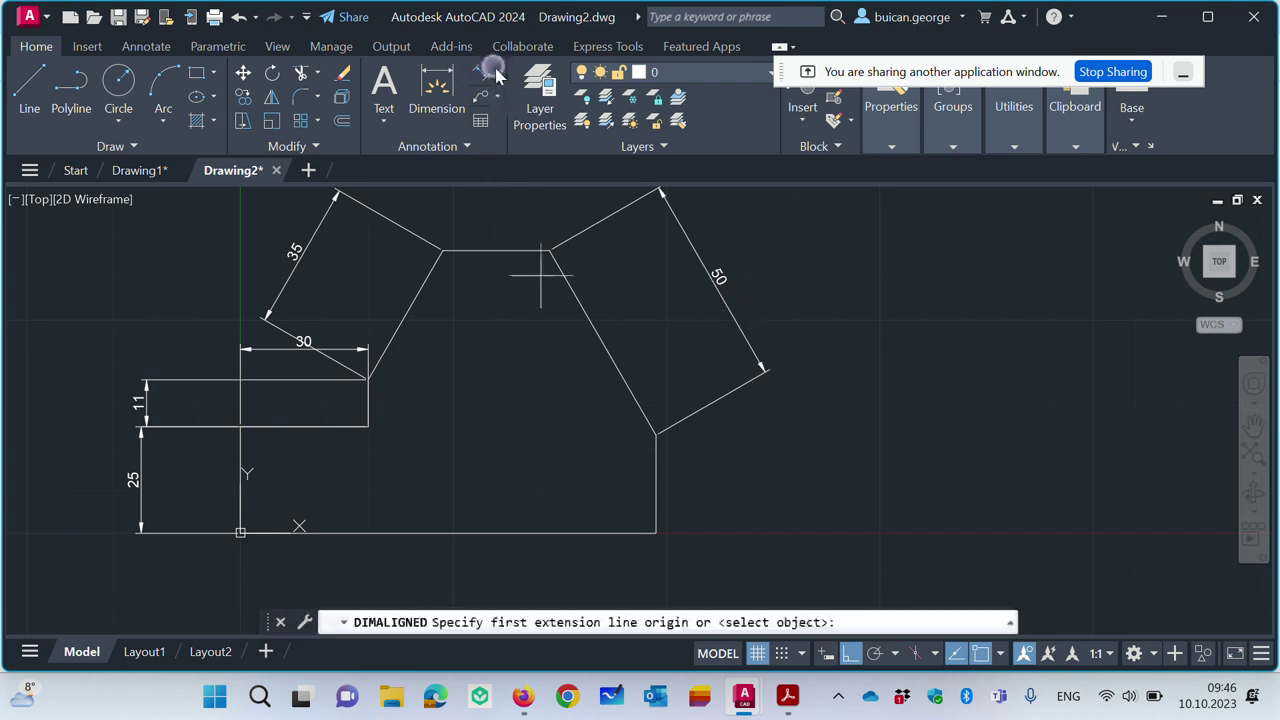
pyautogui.click(497, 96)
pyautogui.click(497, 96)
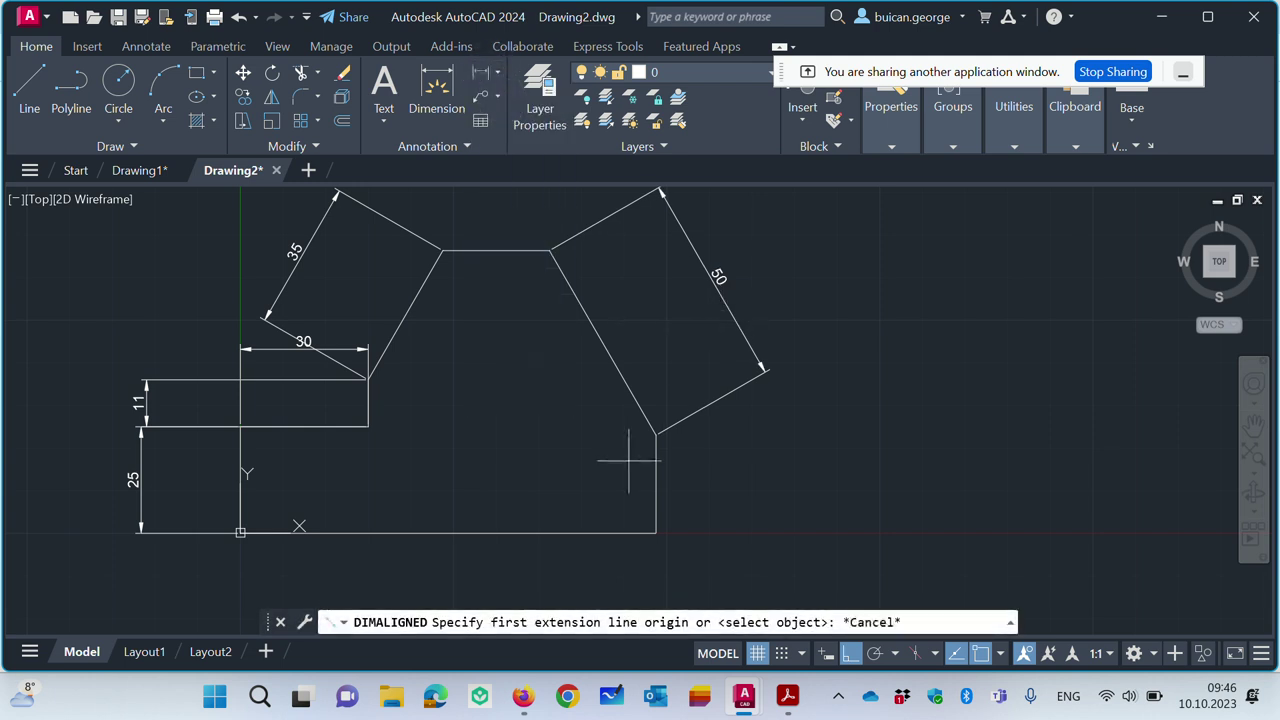
pyautogui.click(655, 435)
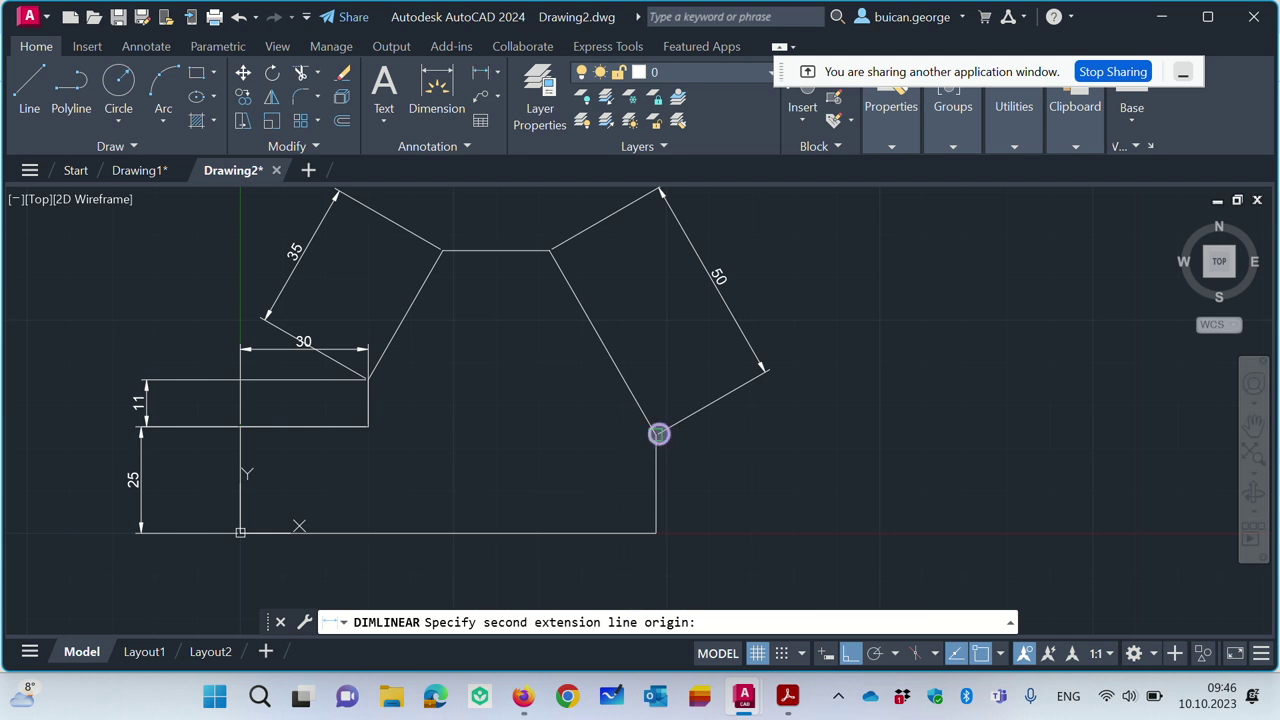
pyautogui.click(655, 532)
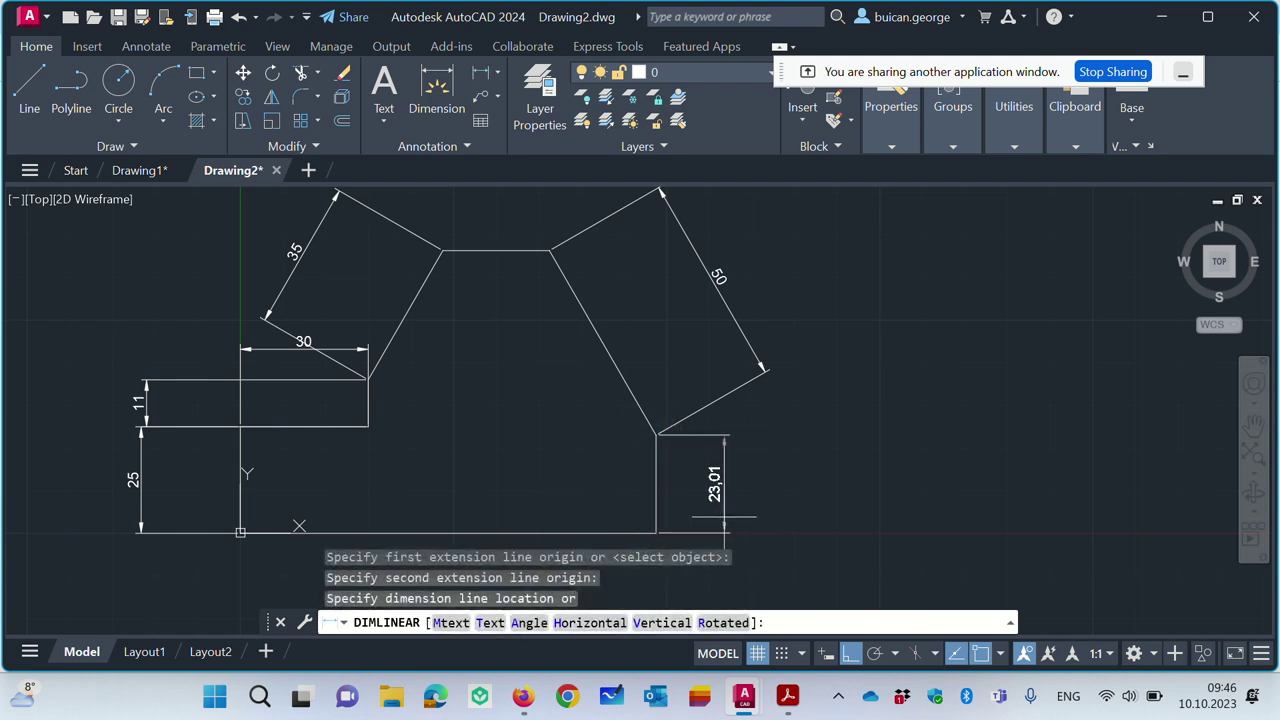
pyautogui.press('Escape')
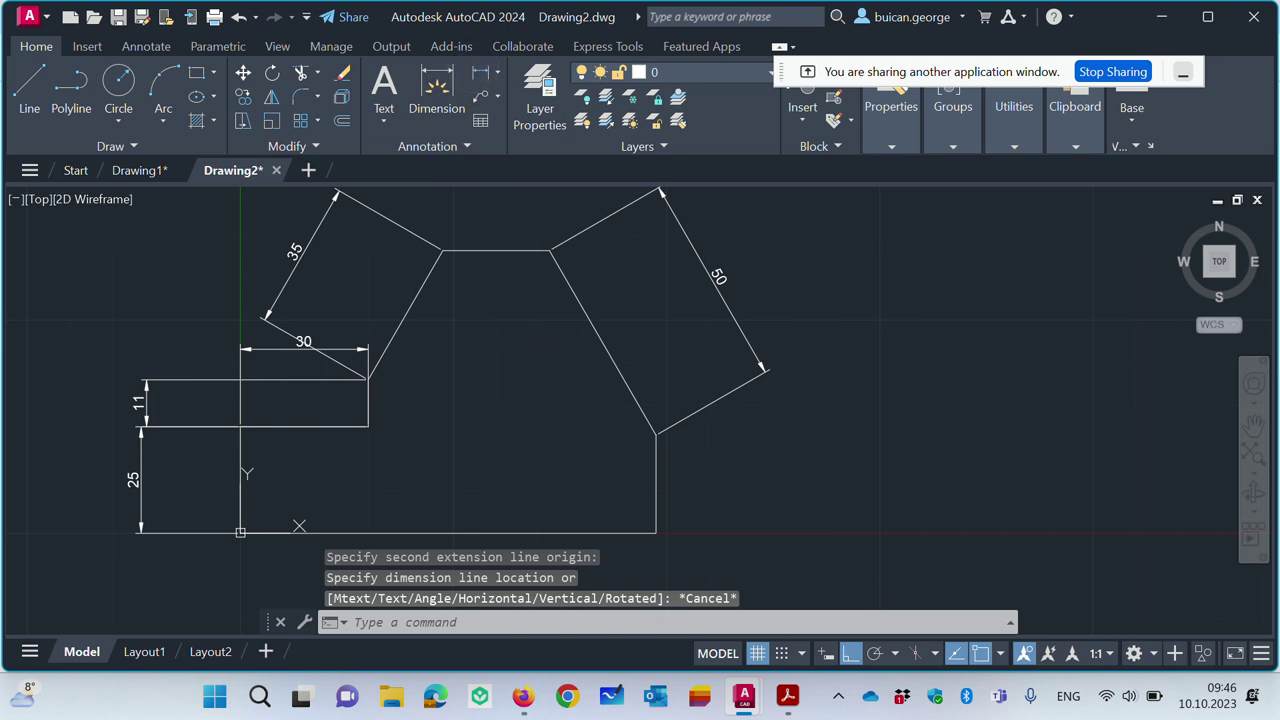
pyautogui.click(460, 85)
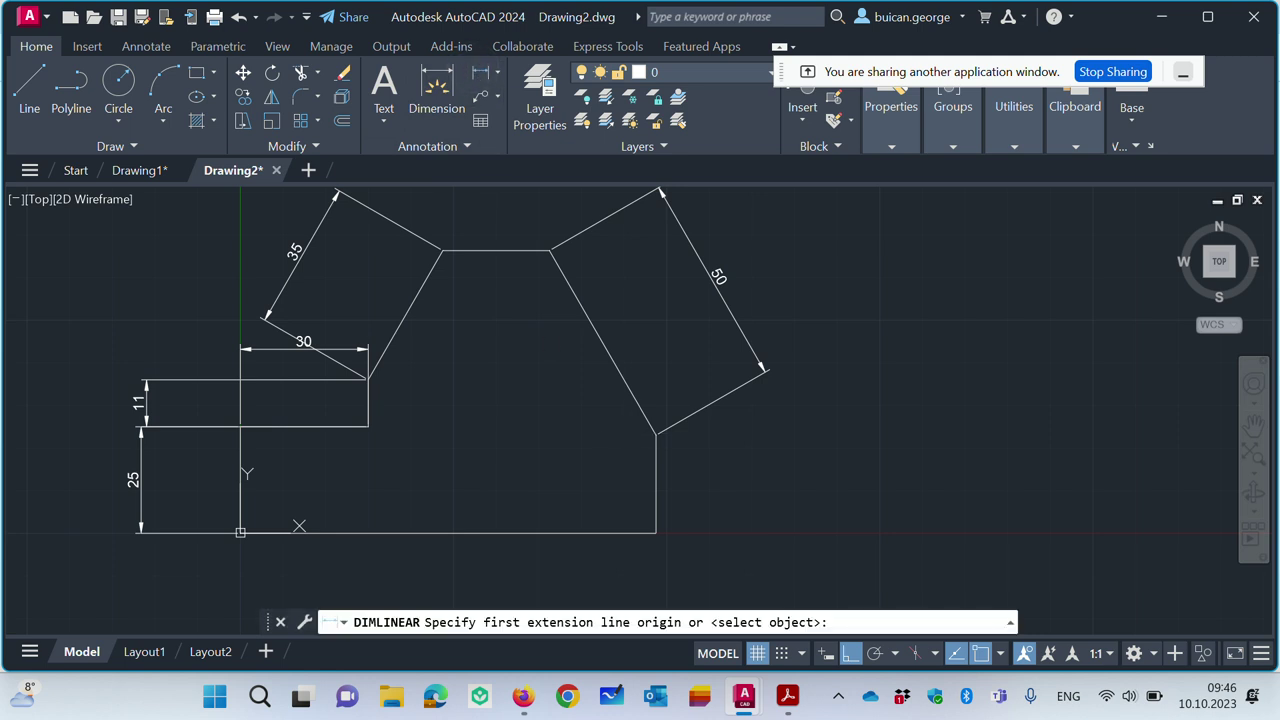
pyautogui.click(655, 435)
pyautogui.click(655, 532)
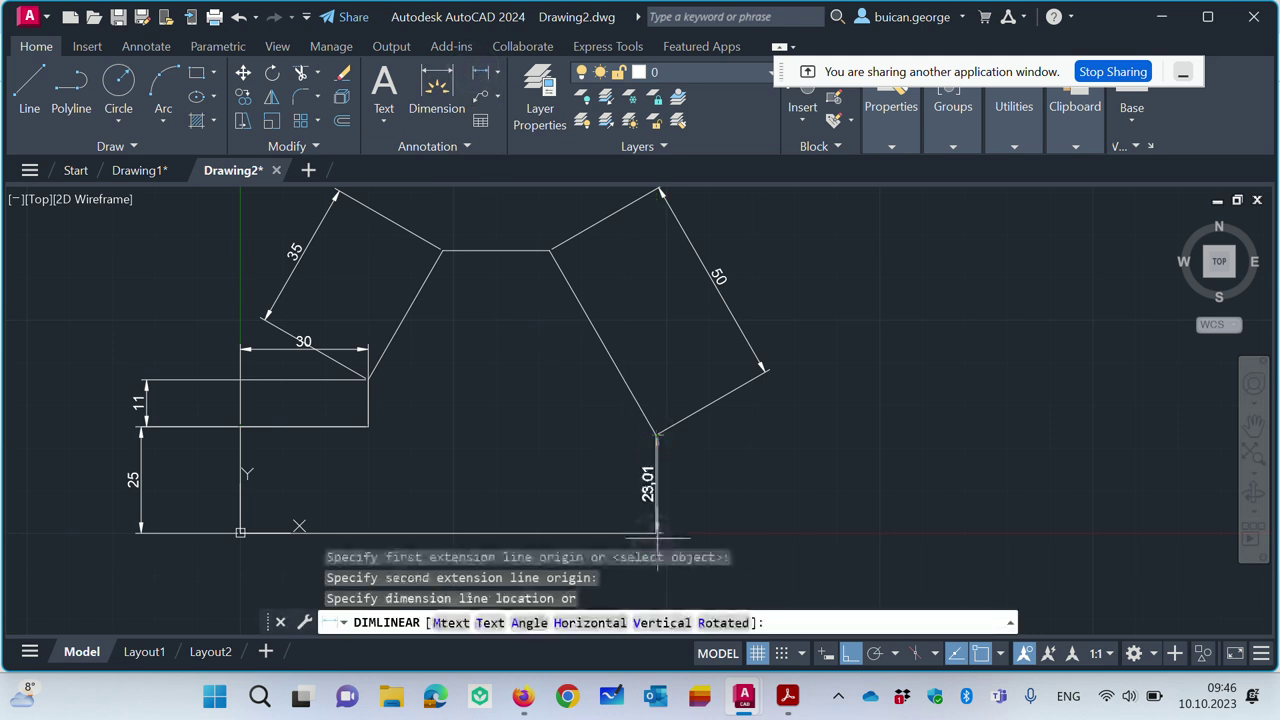
pyautogui.click(779, 529)
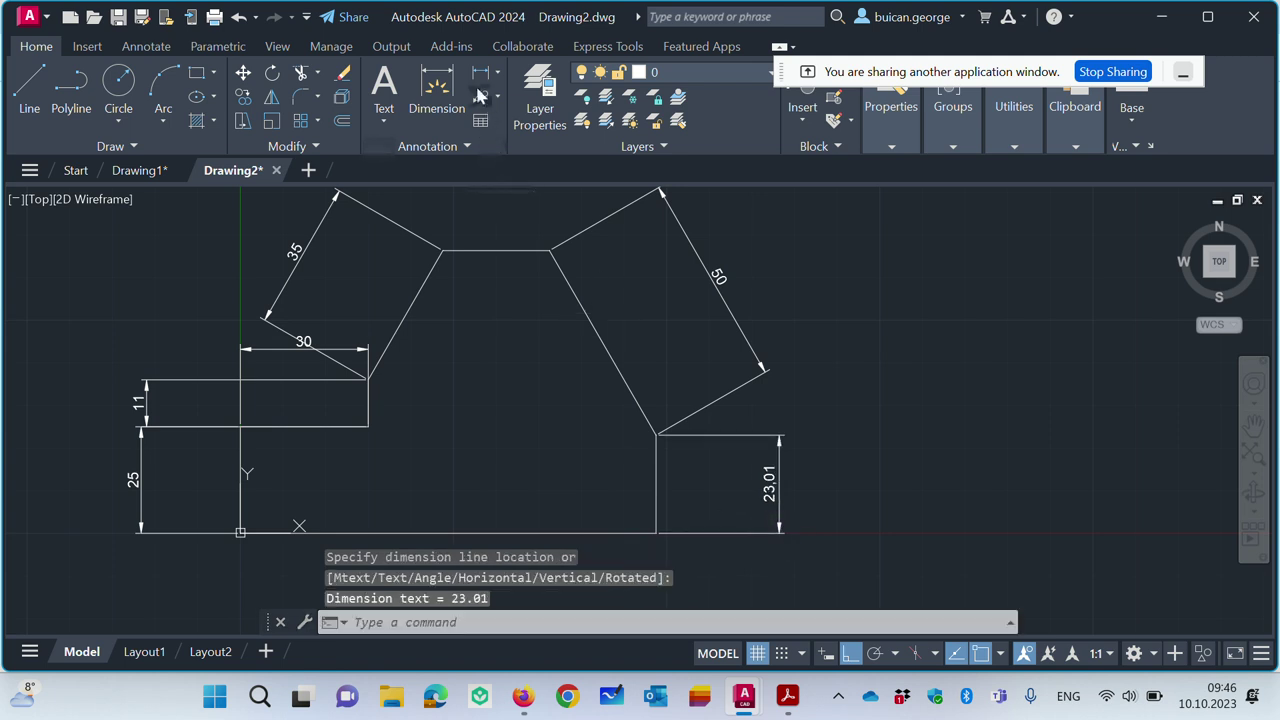
pyautogui.press('Return')
pyautogui.click(443, 250)
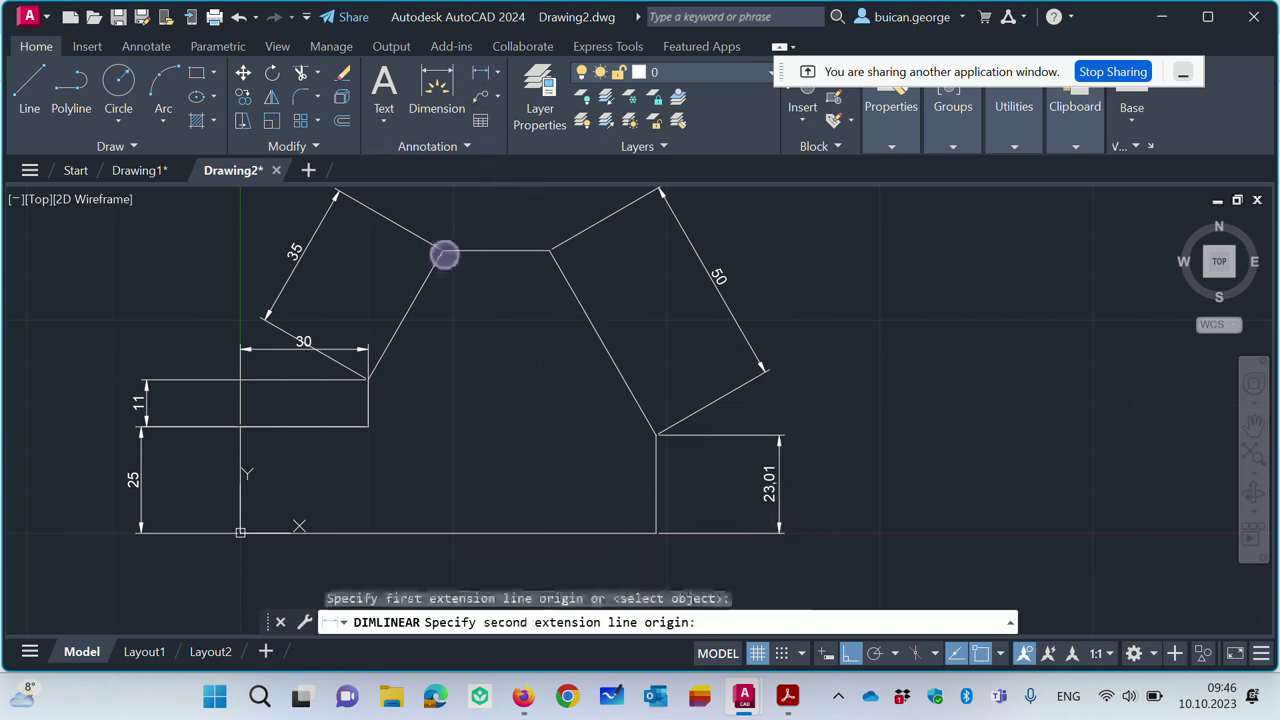
pyautogui.click(549, 250)
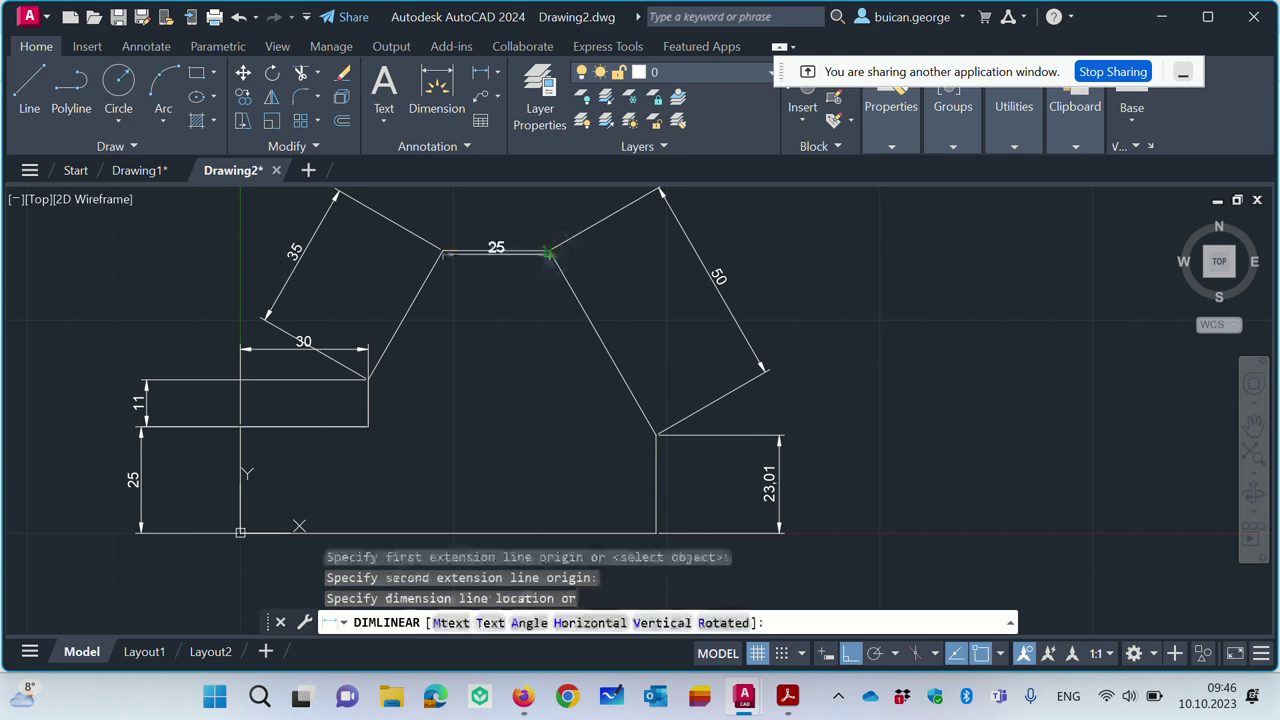
pyautogui.moveTo(526, 216); pyautogui.dragTo(514, 323, button='middle')
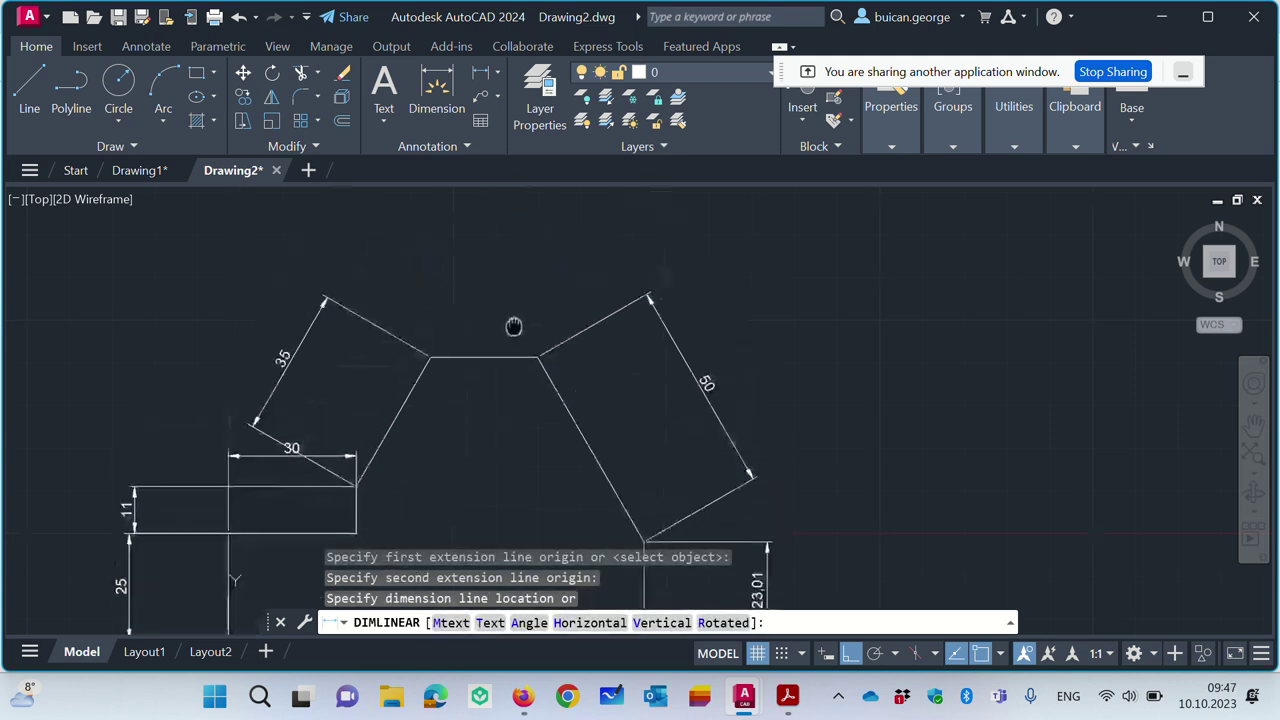
pyautogui.click(517, 290)
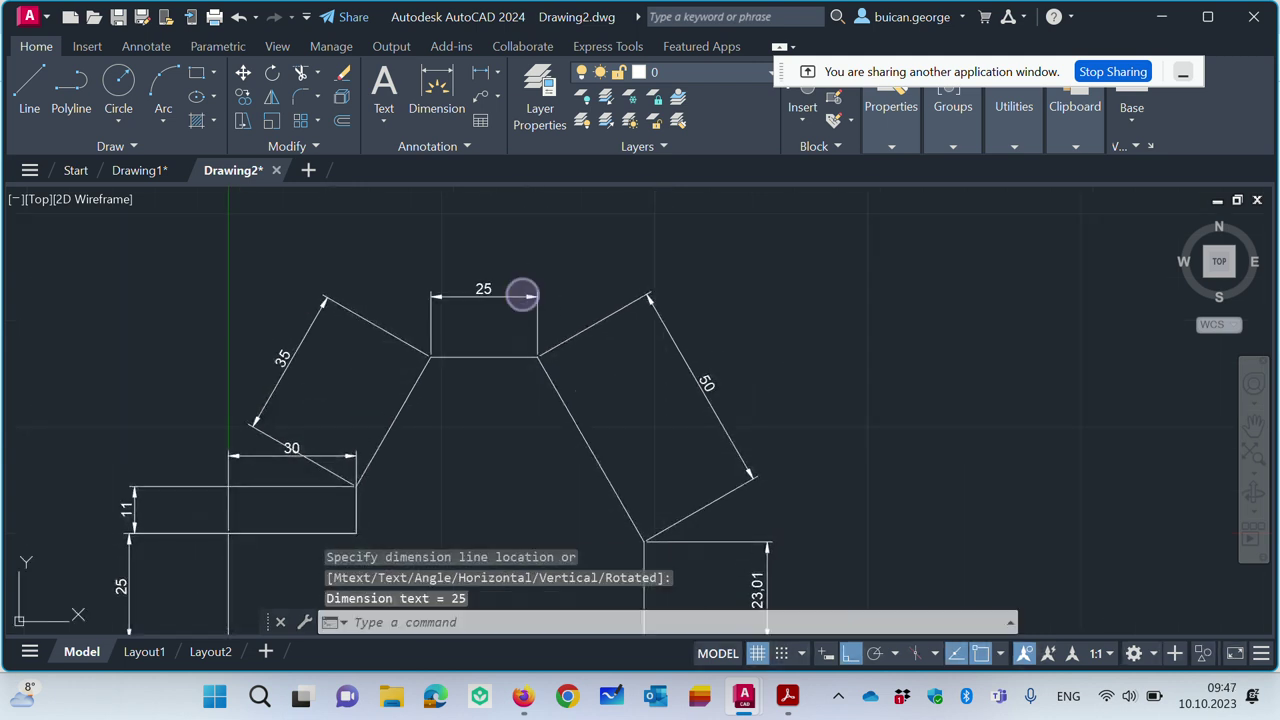
pyautogui.click(497, 74)
pyautogui.click(528, 183)
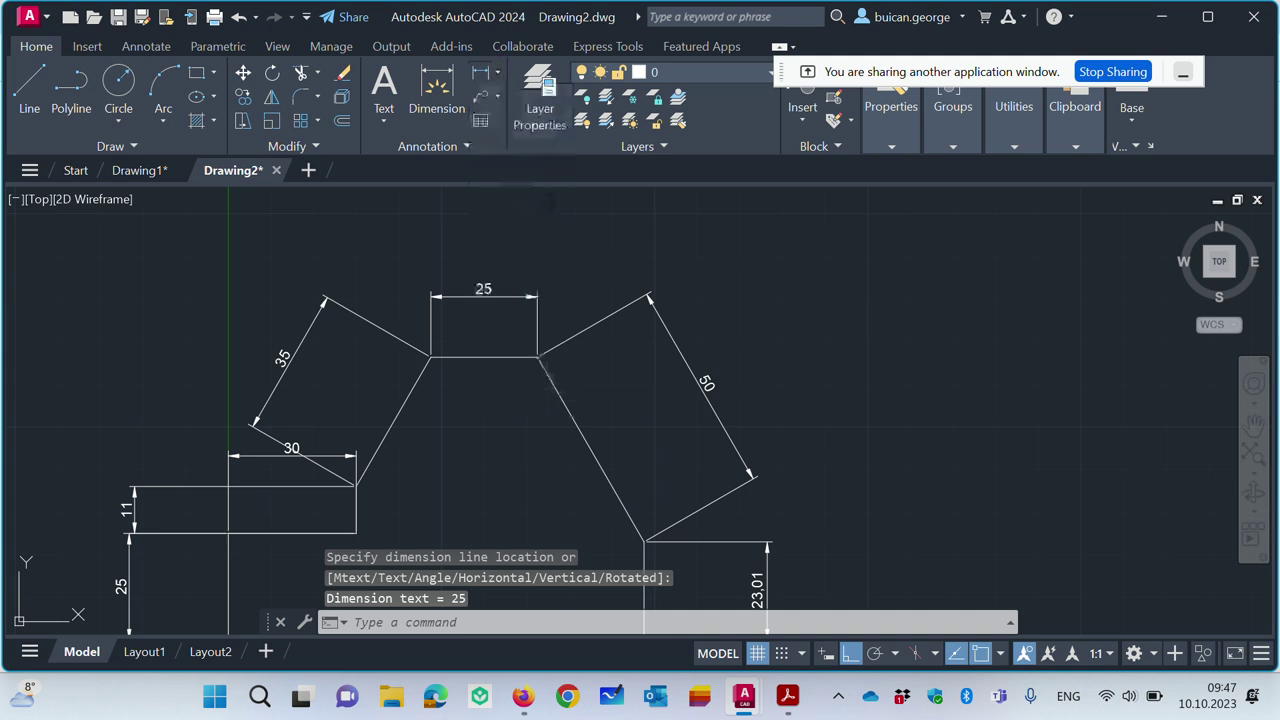
pyautogui.click(518, 356)
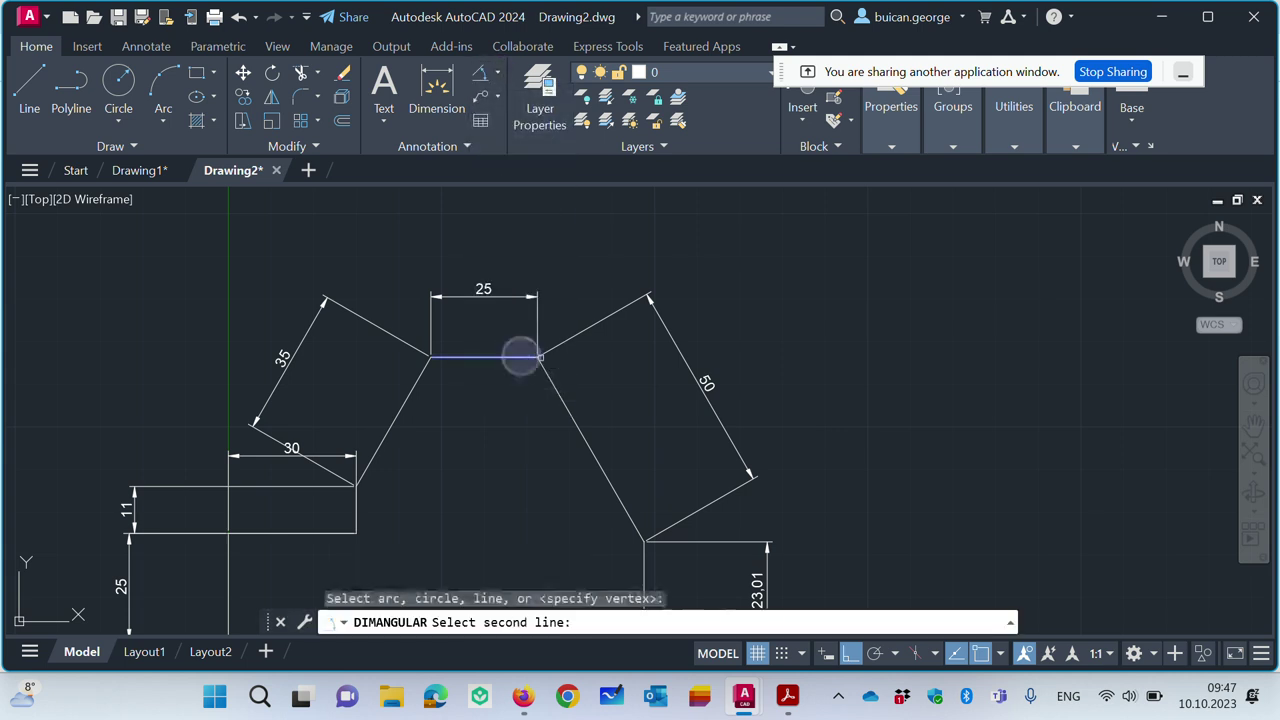
pyautogui.click(551, 378)
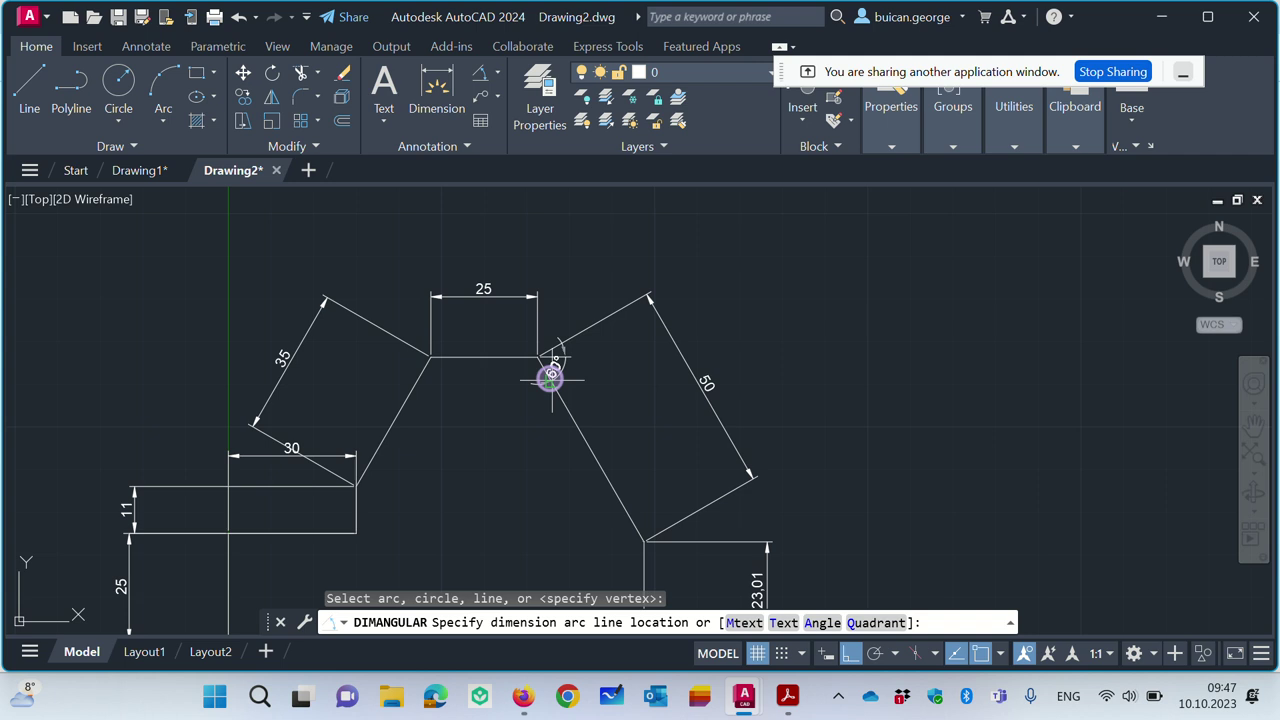
pyautogui.click(609, 374)
pyautogui.click(477, 75)
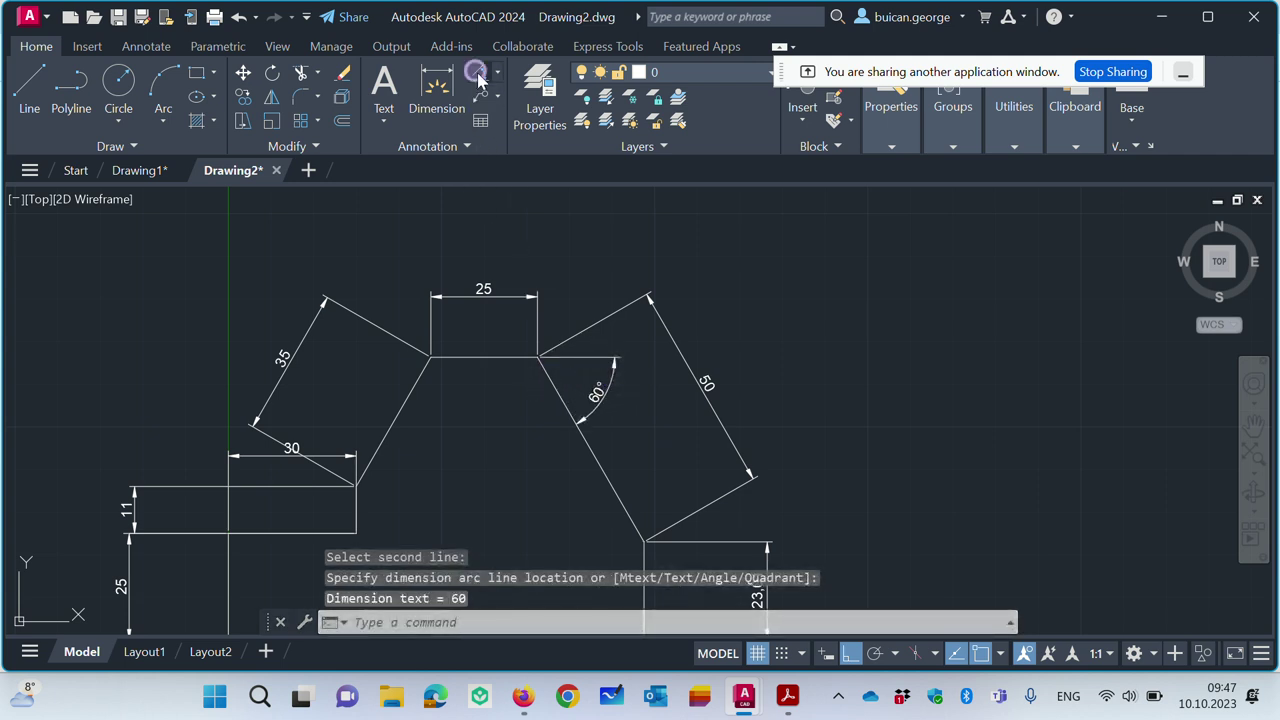
pyautogui.click(352, 492)
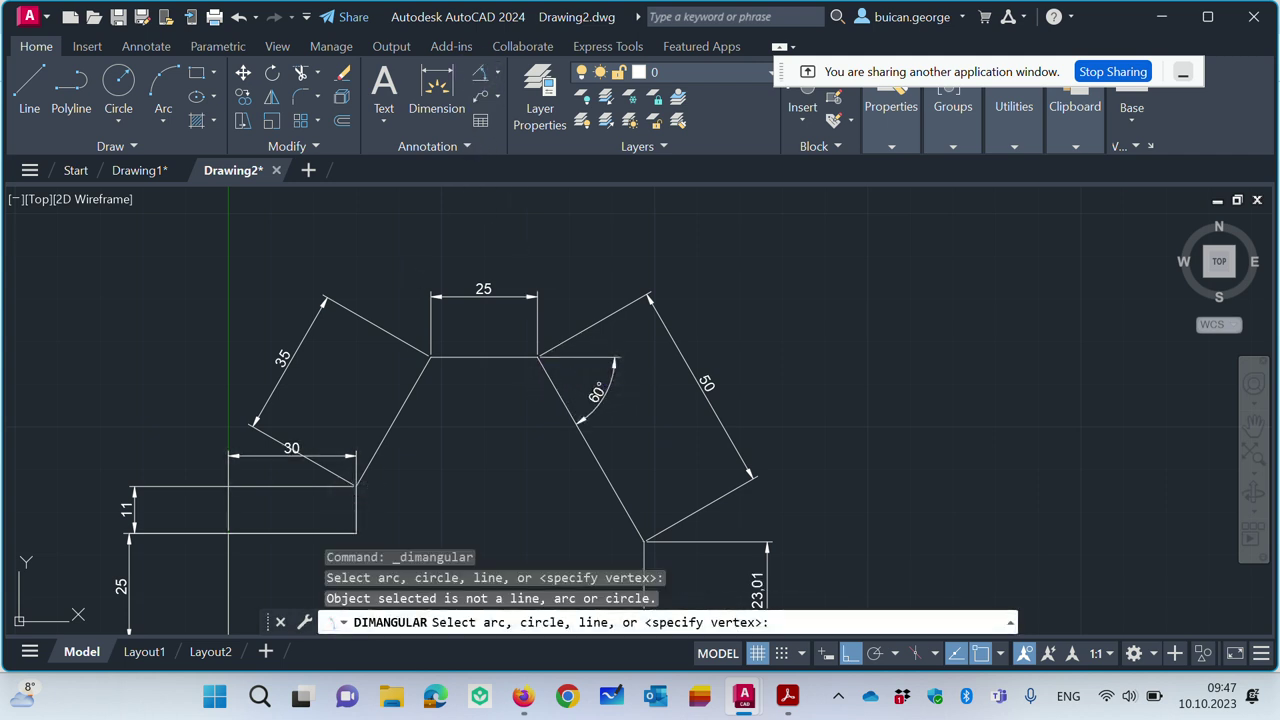
pyautogui.click(370, 465)
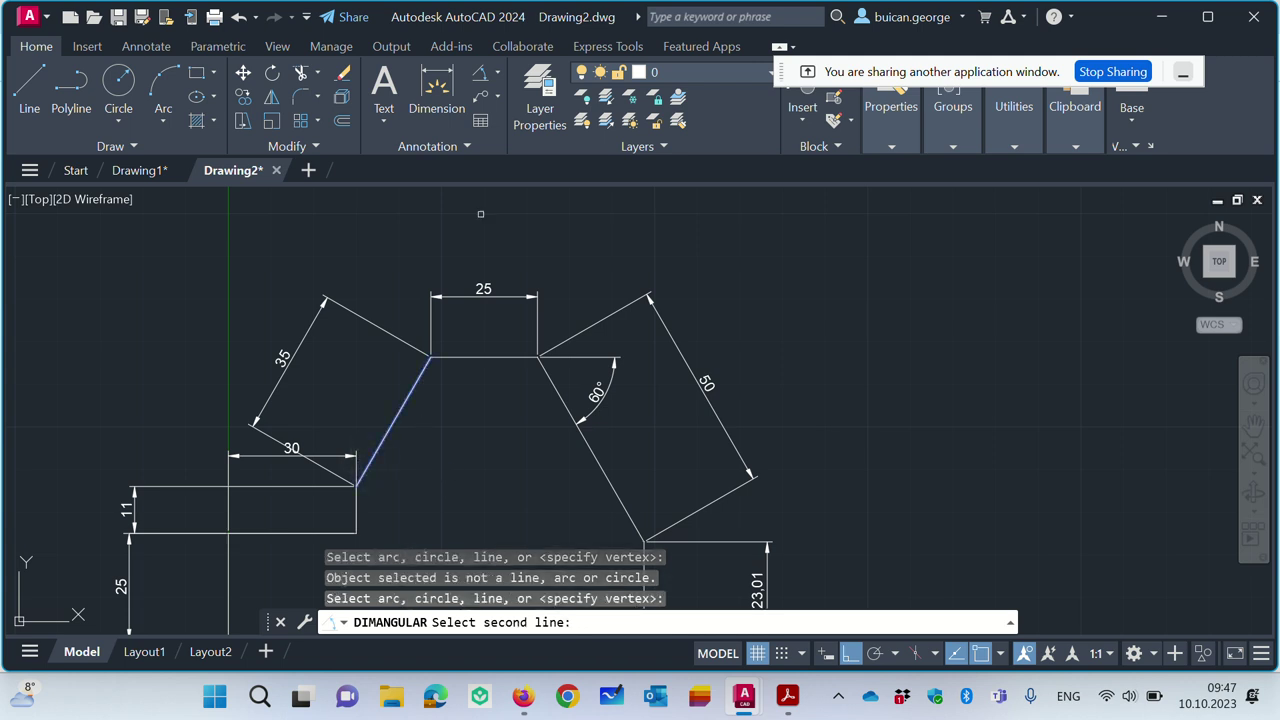
pyautogui.click(477, 88)
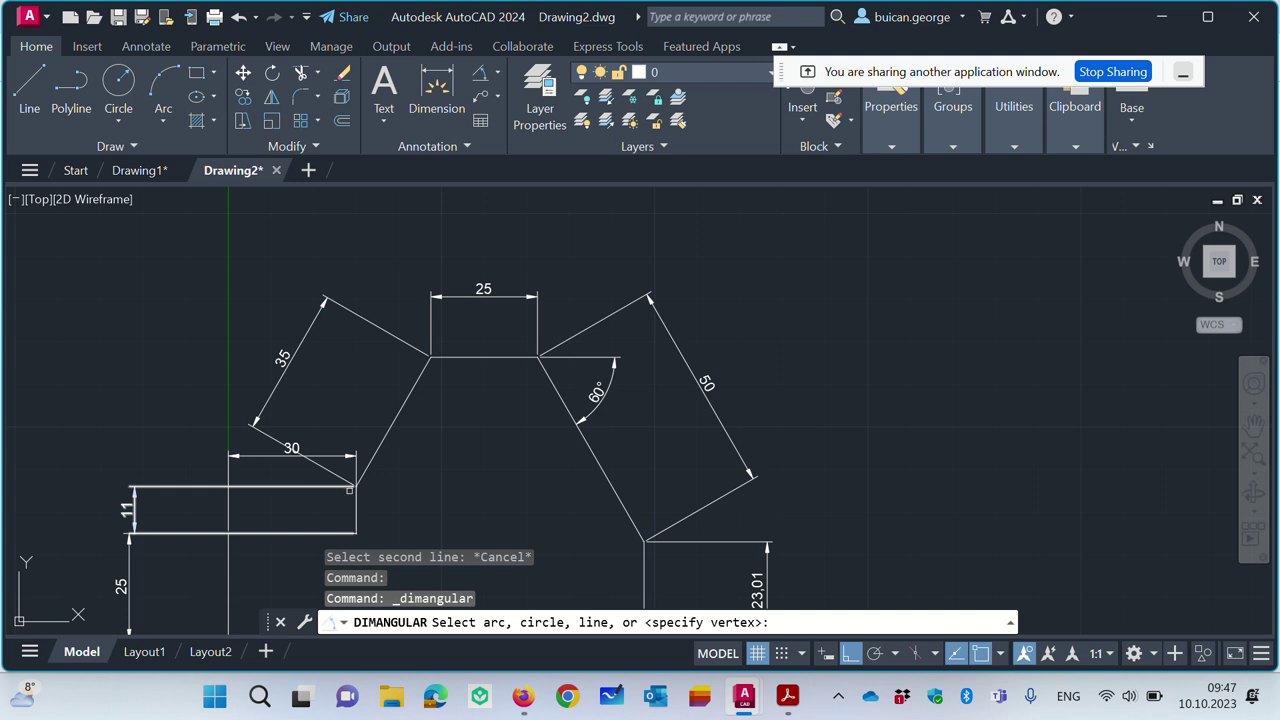
pyautogui.click(372, 455)
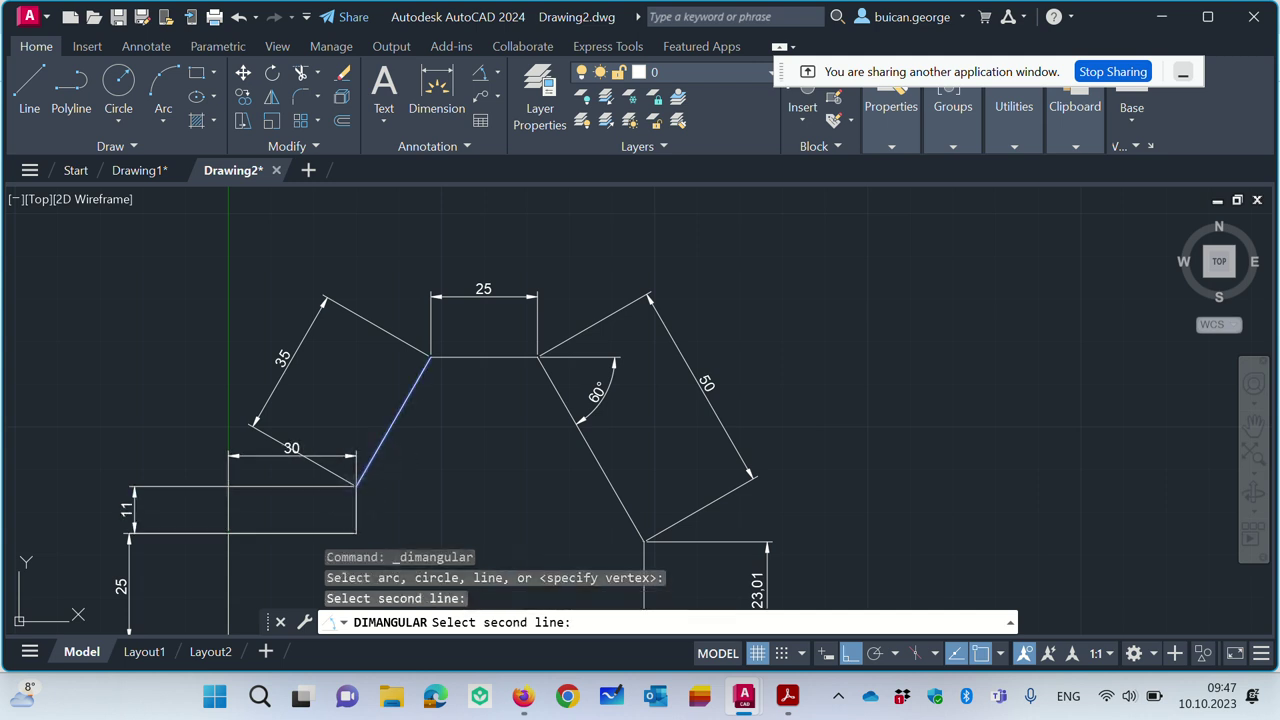
pyautogui.click(337, 484)
pyautogui.press('Escape')
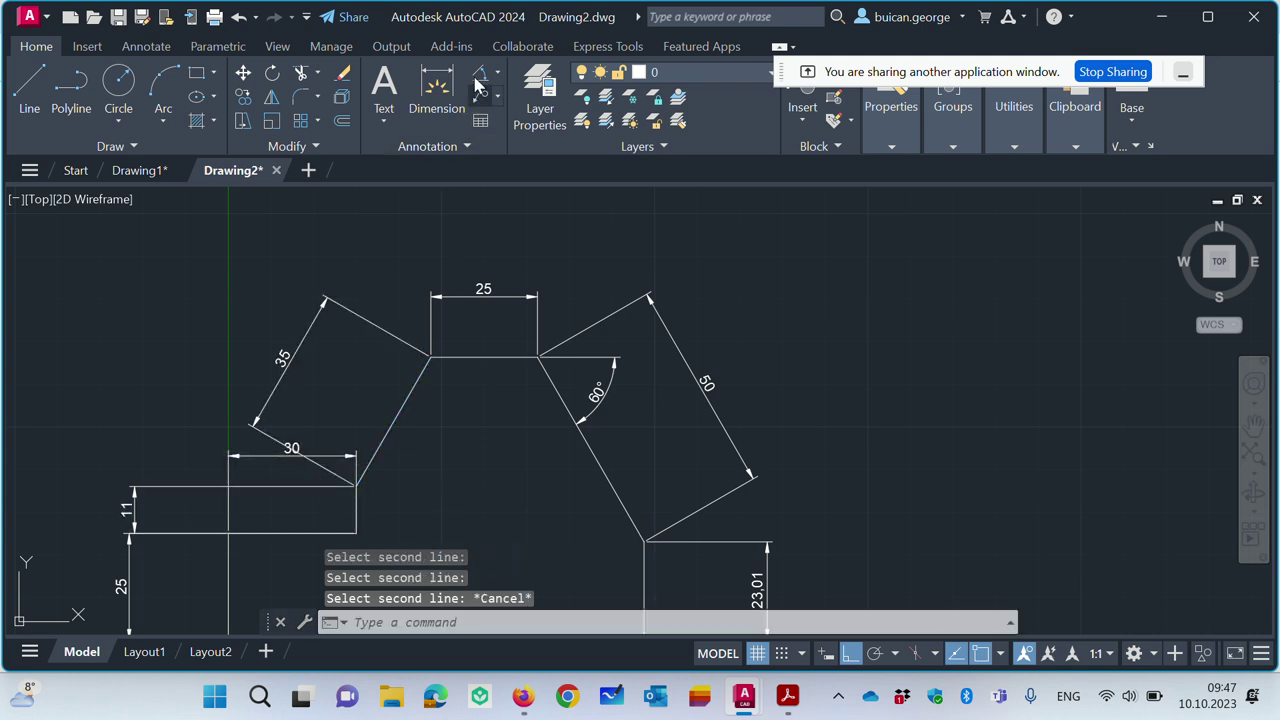
pyautogui.click(480, 73)
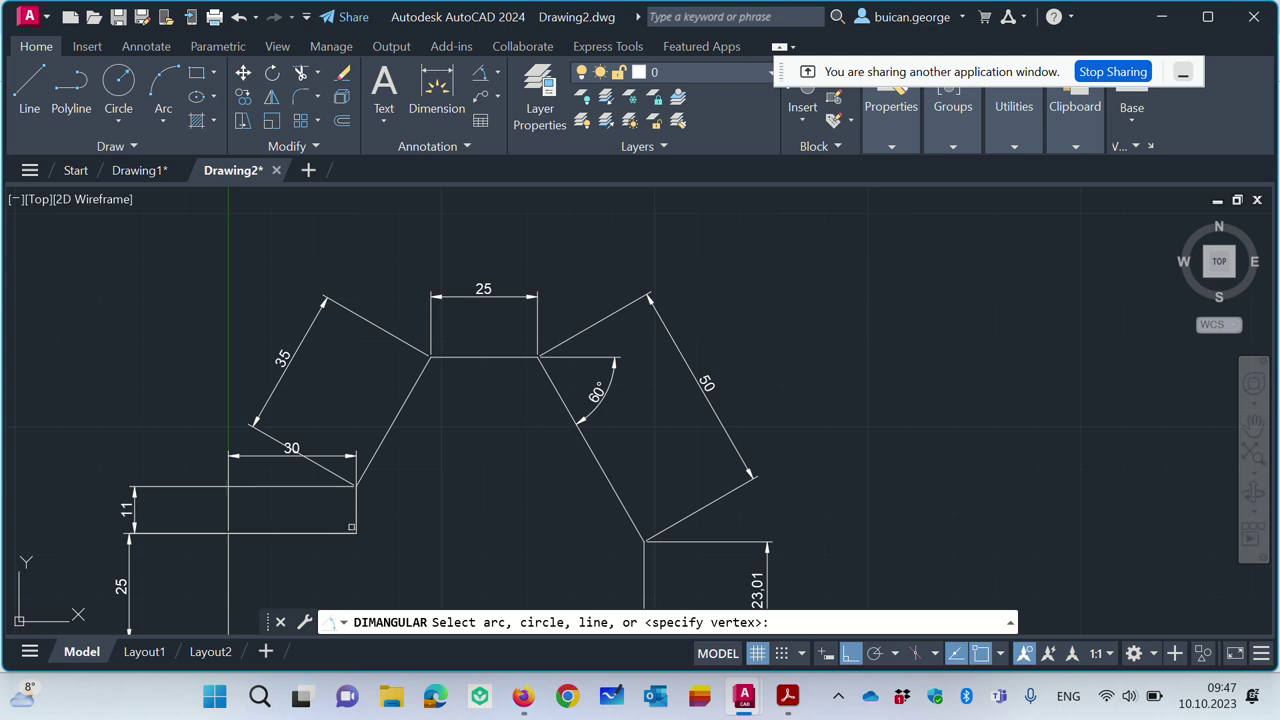
pyautogui.click(354, 518)
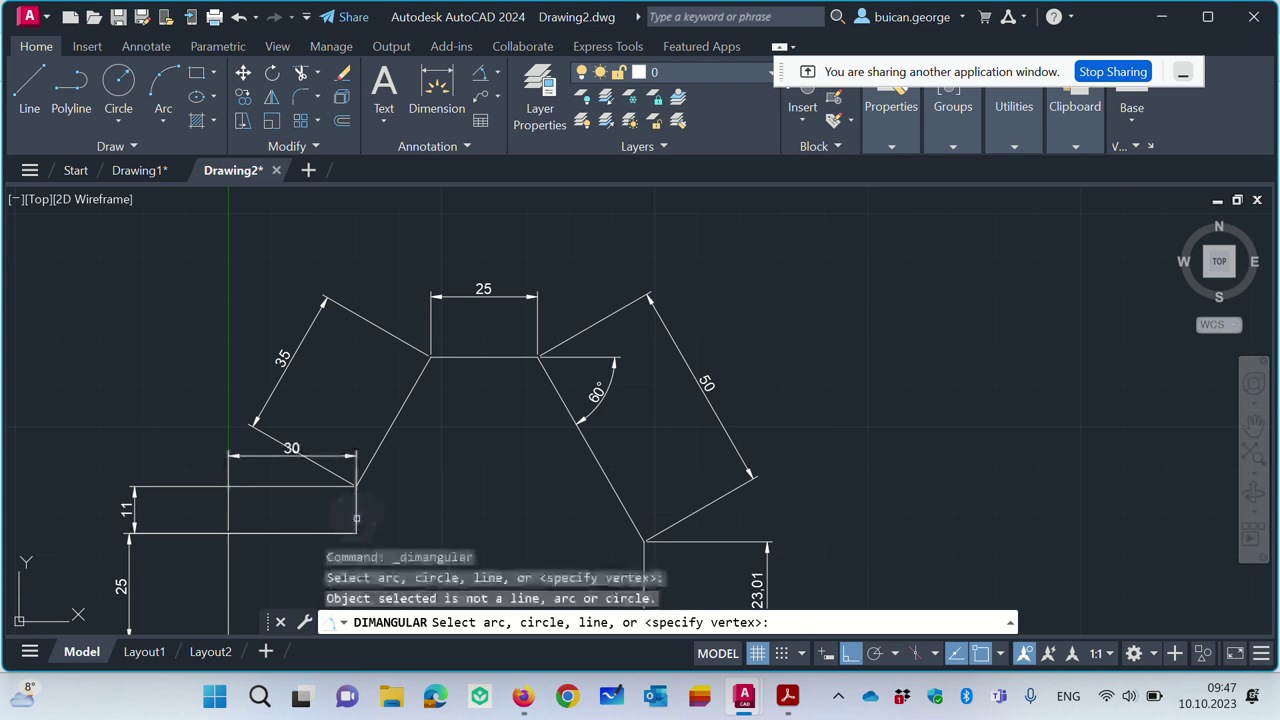
pyautogui.click(376, 456)
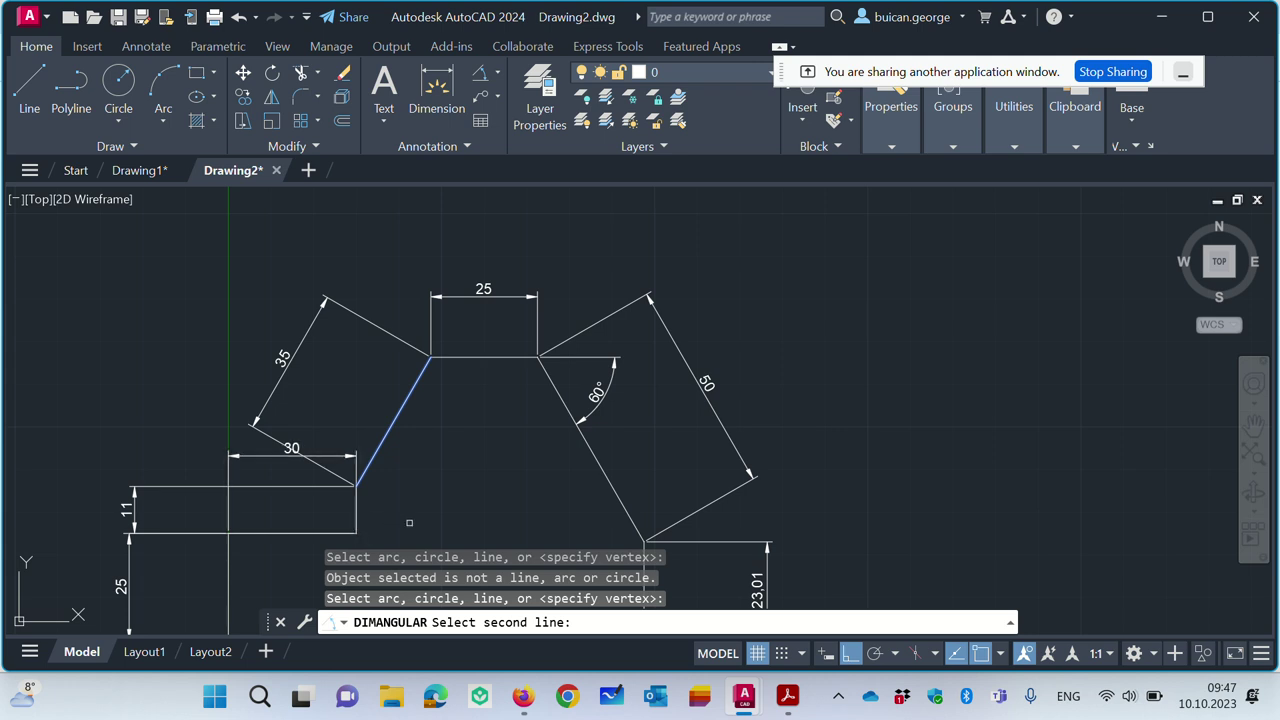
pyautogui.press('Escape')
pyautogui.click(403, 467)
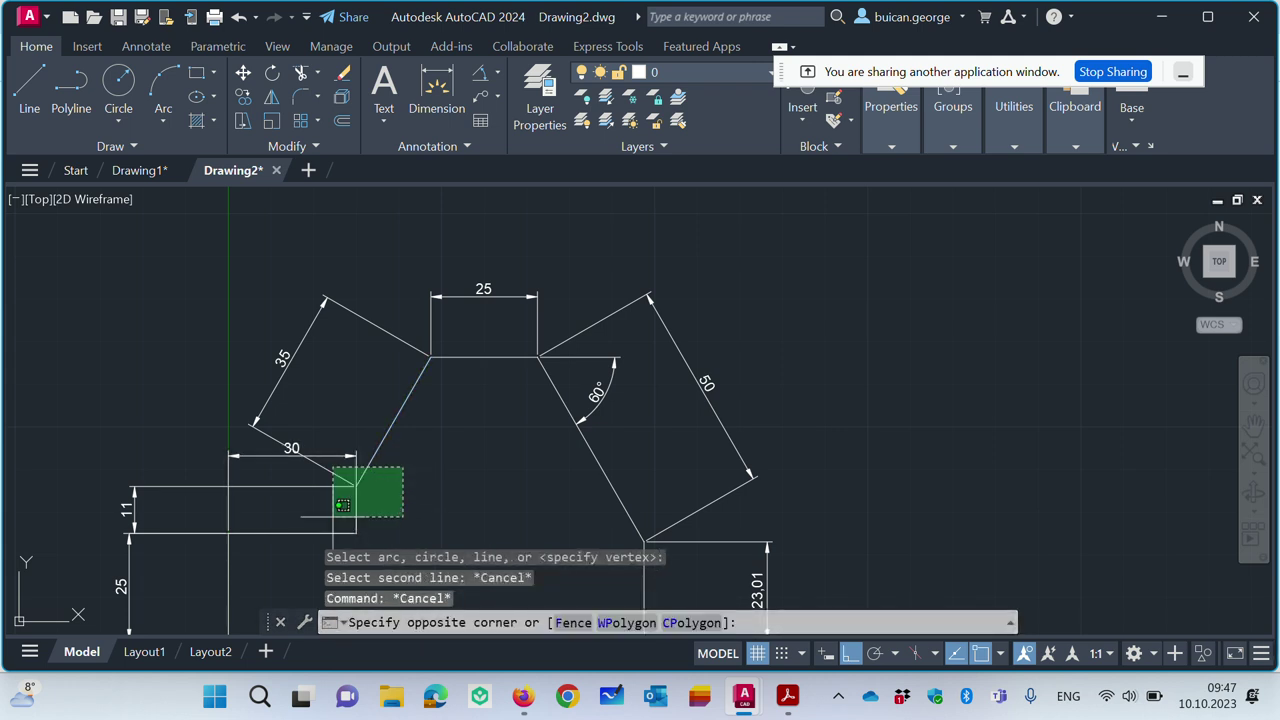
pyautogui.press('Escape')
pyautogui.click(336, 438)
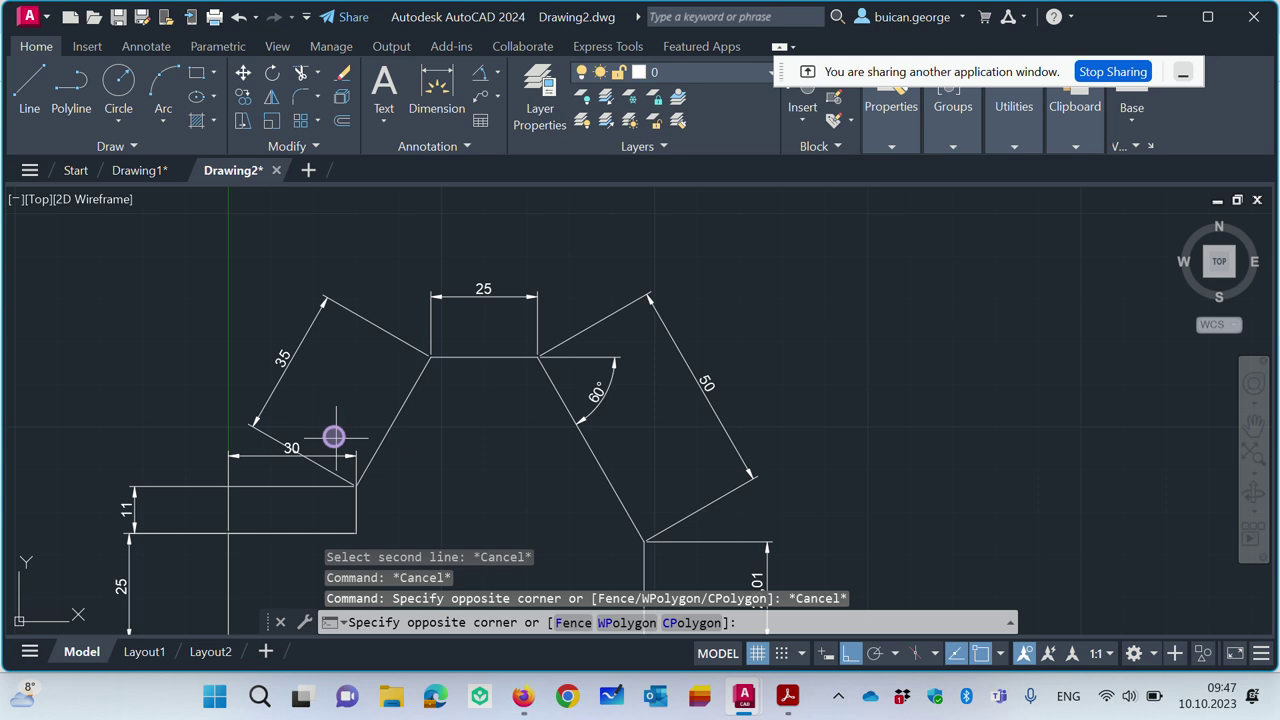
pyautogui.click(385, 530)
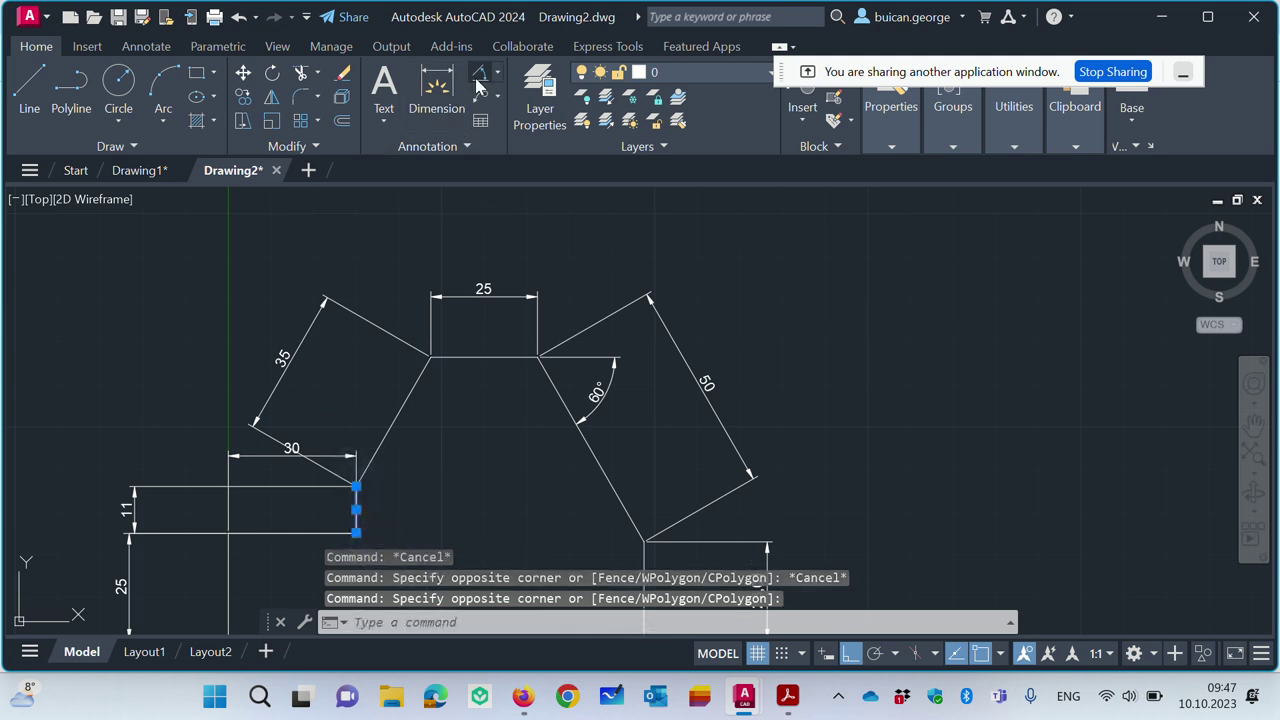
pyautogui.press('Return')
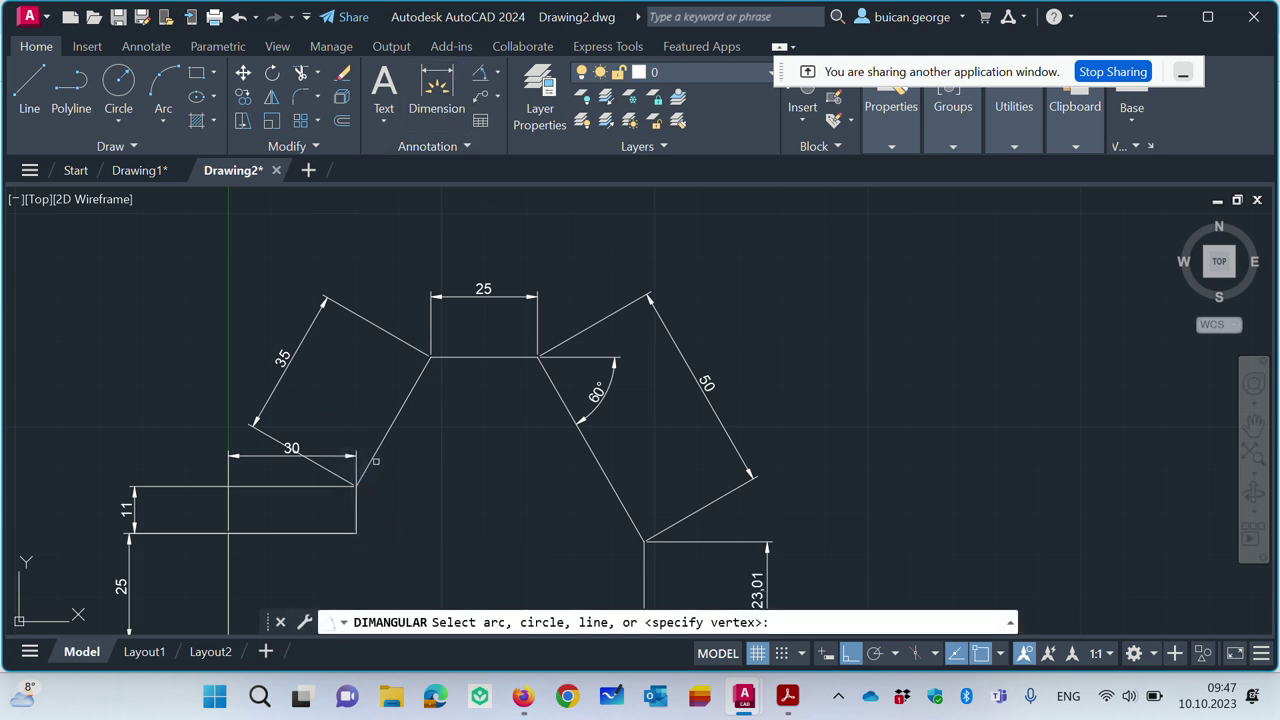
pyautogui.click(373, 458)
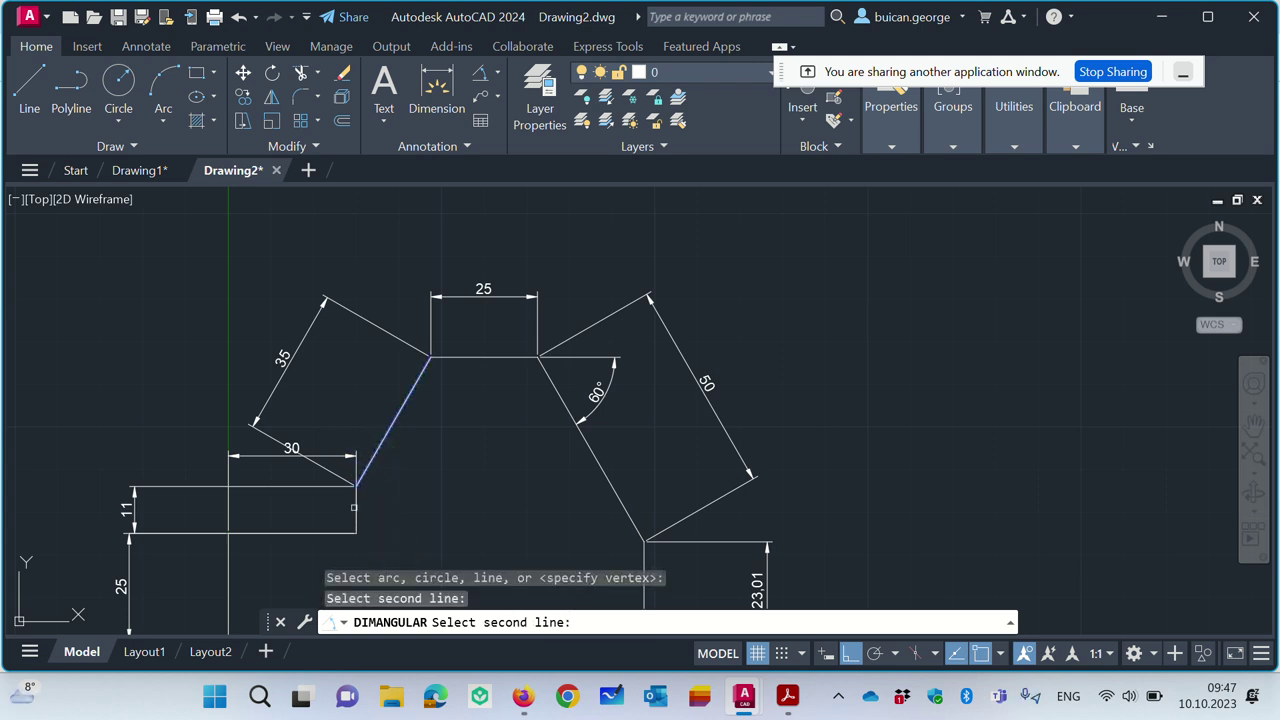
pyautogui.press('Escape')
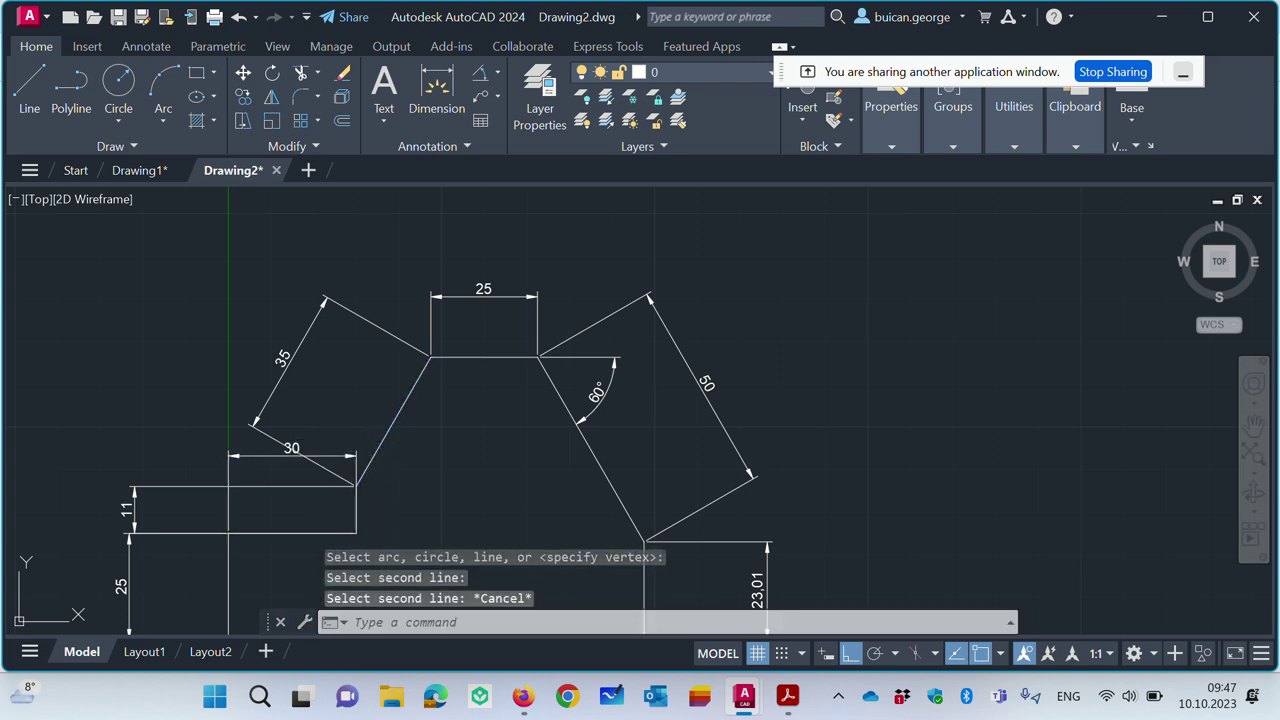
# Step: Delete the upper 30 dimension
pyautogui.click(290, 450)
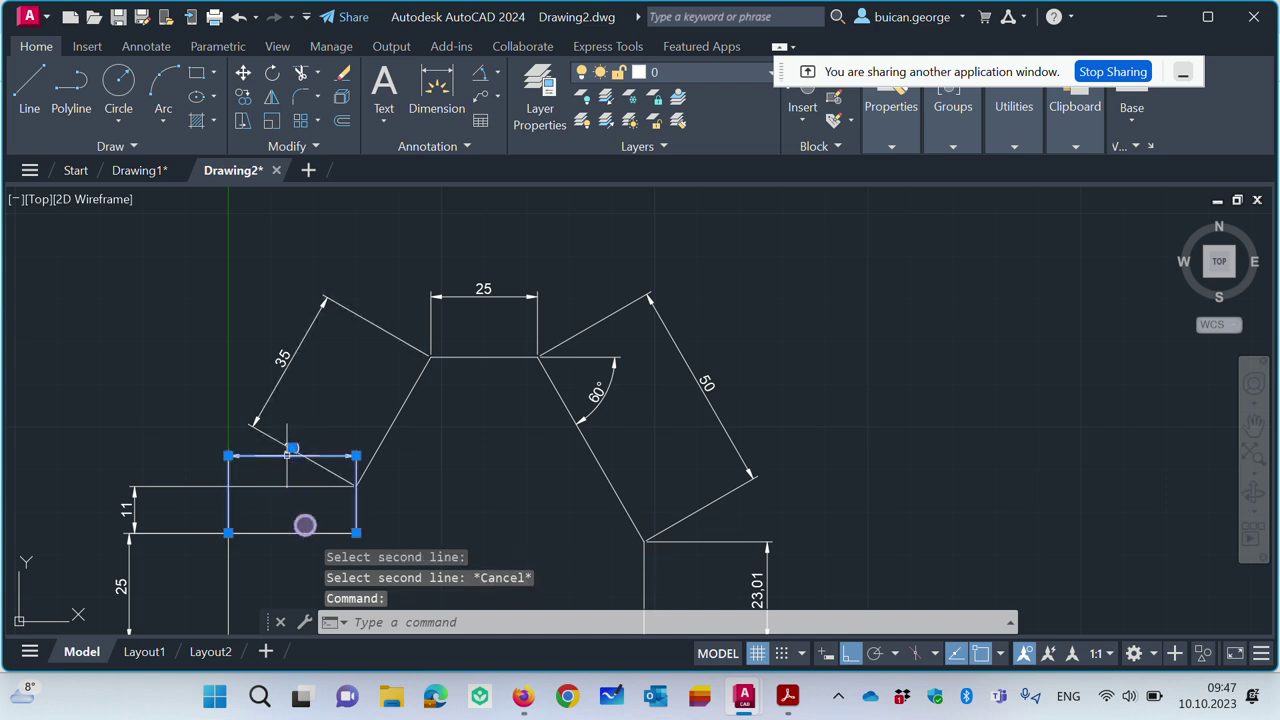
pyautogui.press('Escape')
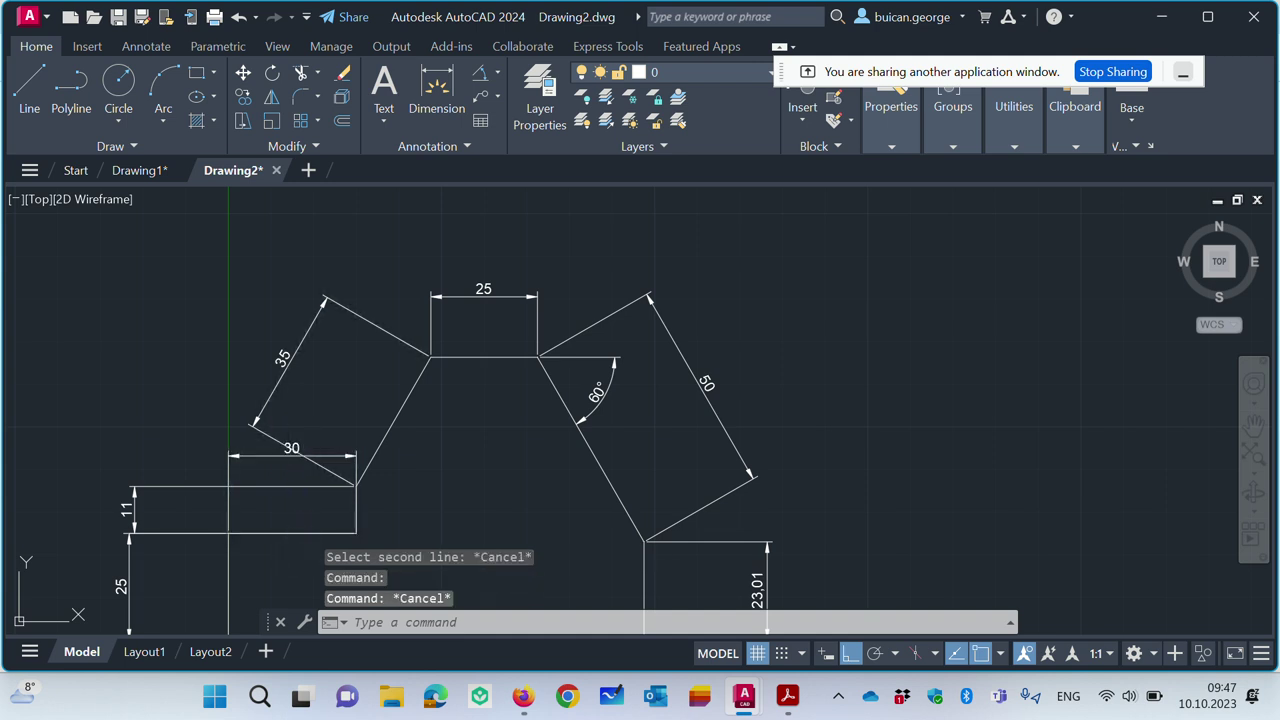
pyautogui.click(289, 451)
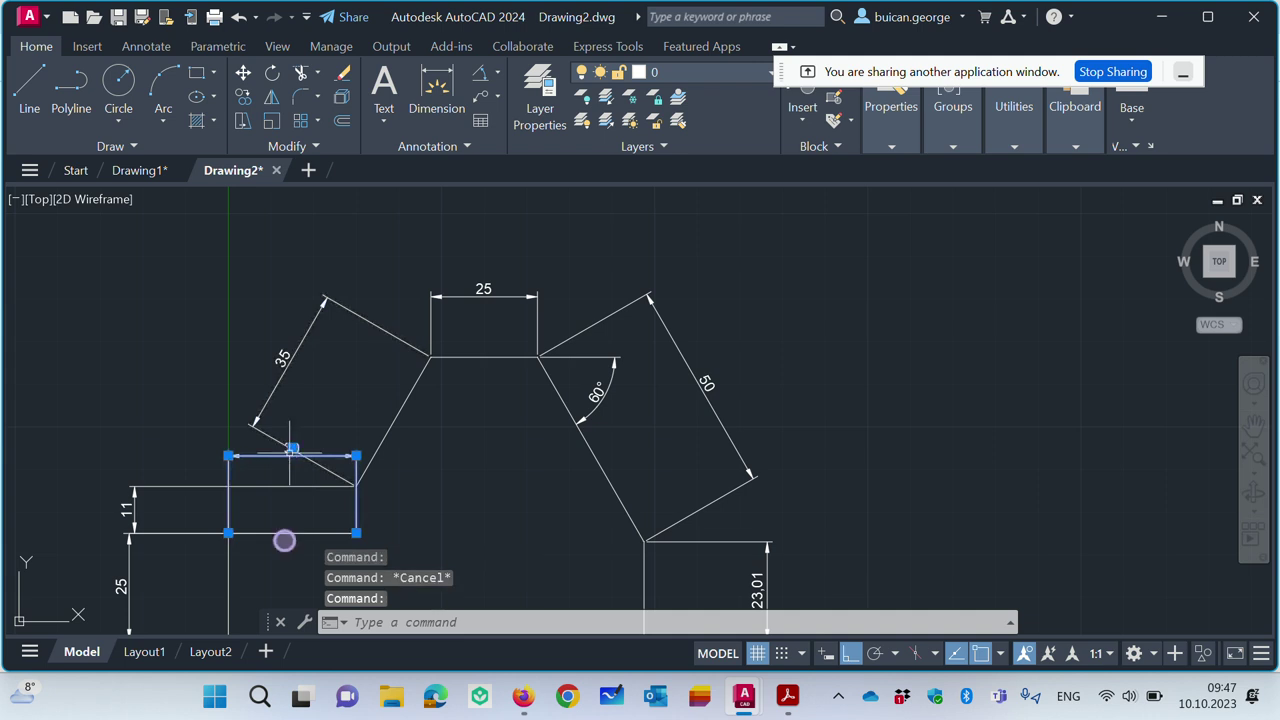
pyautogui.click(293, 536)
pyautogui.press('Delete')
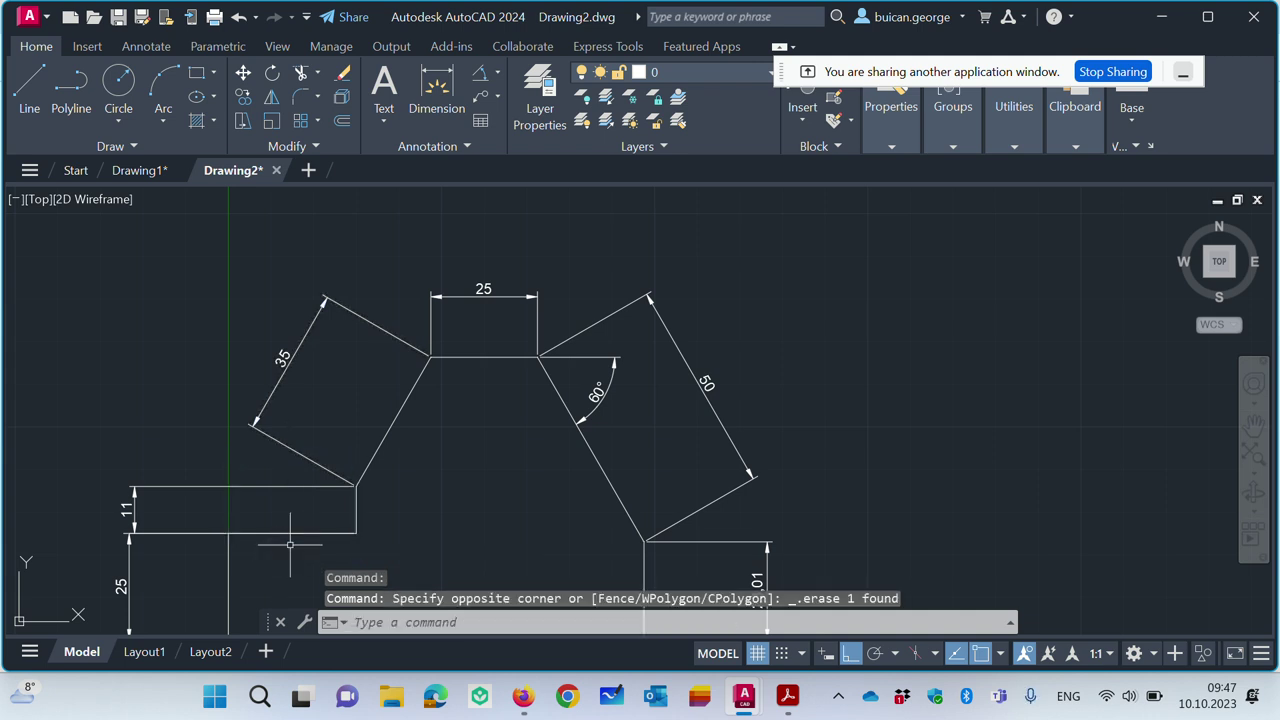
# Step: Add a 150° angular dimension between the left slanted edge and the short vertical edge
pyautogui.click(480, 76)
pyautogui.click(365, 467)
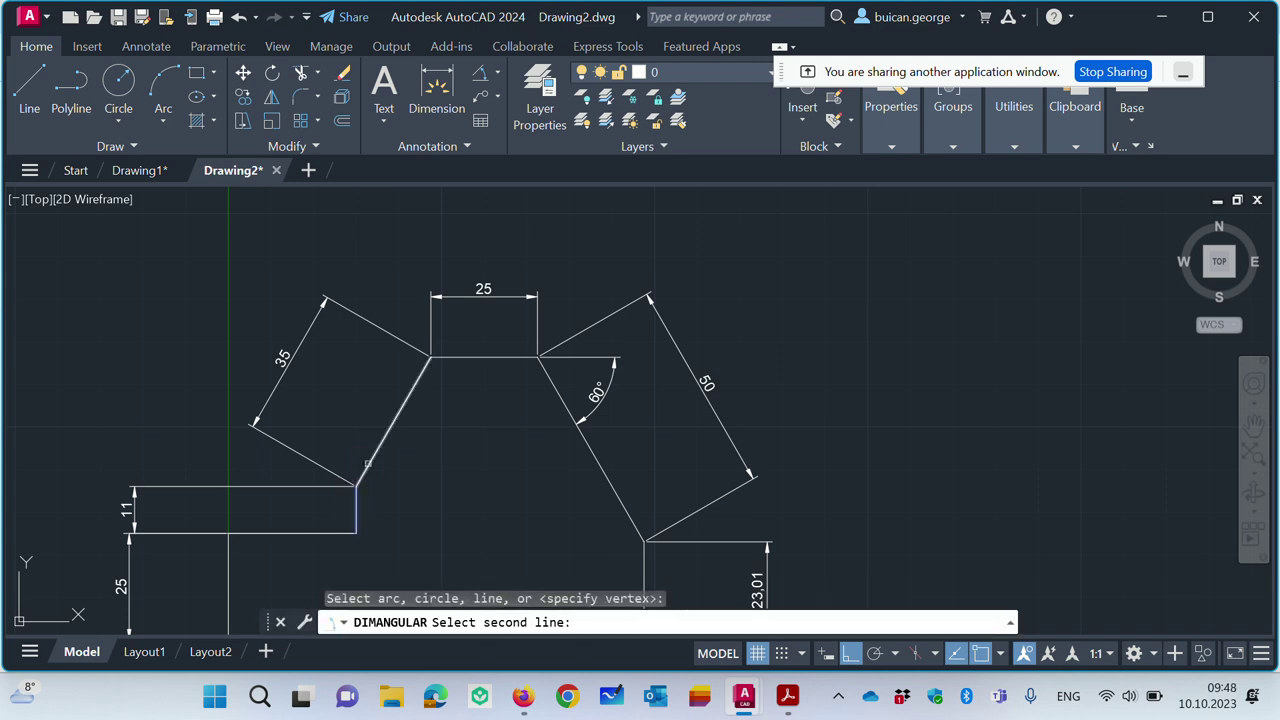
pyautogui.click(345, 487)
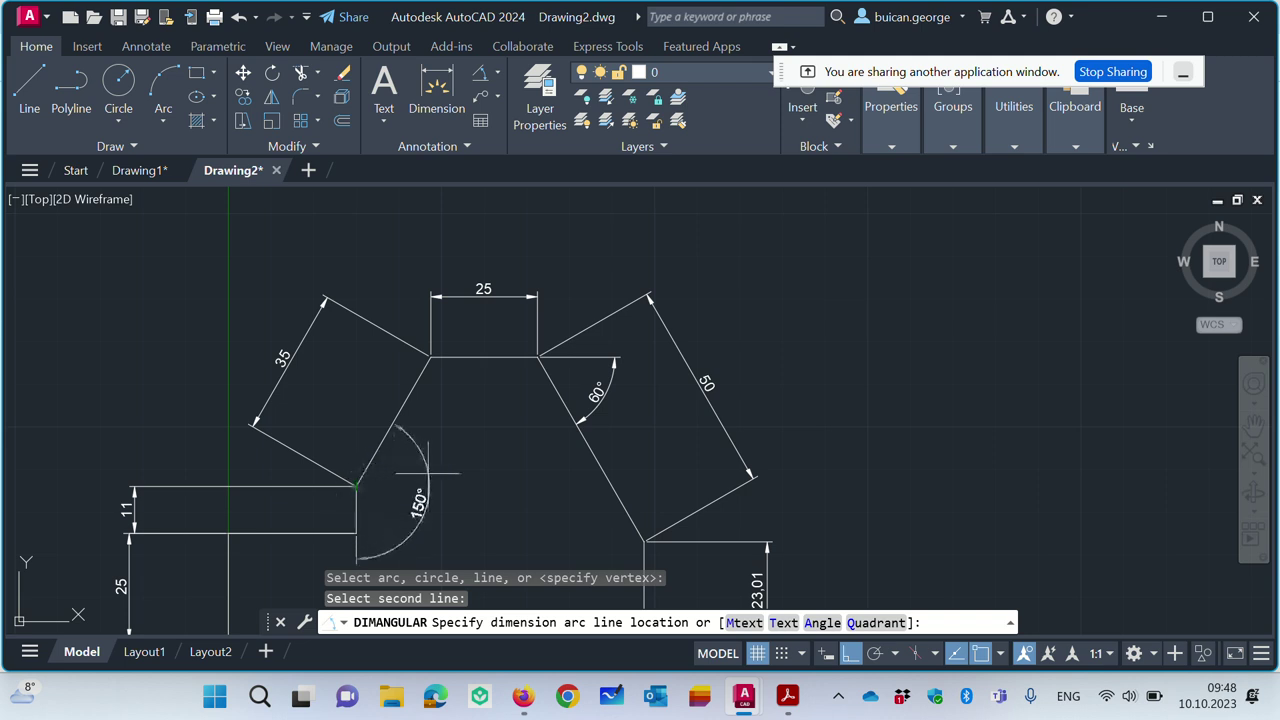
pyautogui.click(404, 476)
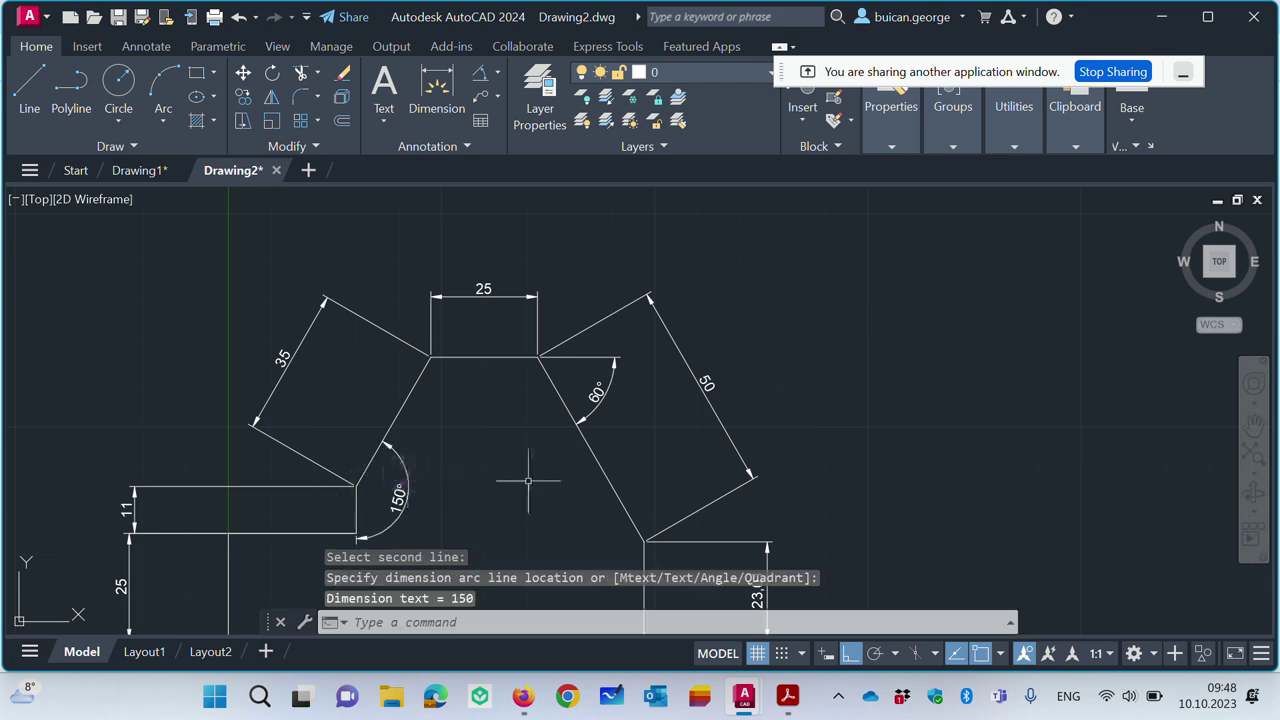
pyautogui.click(495, 65)
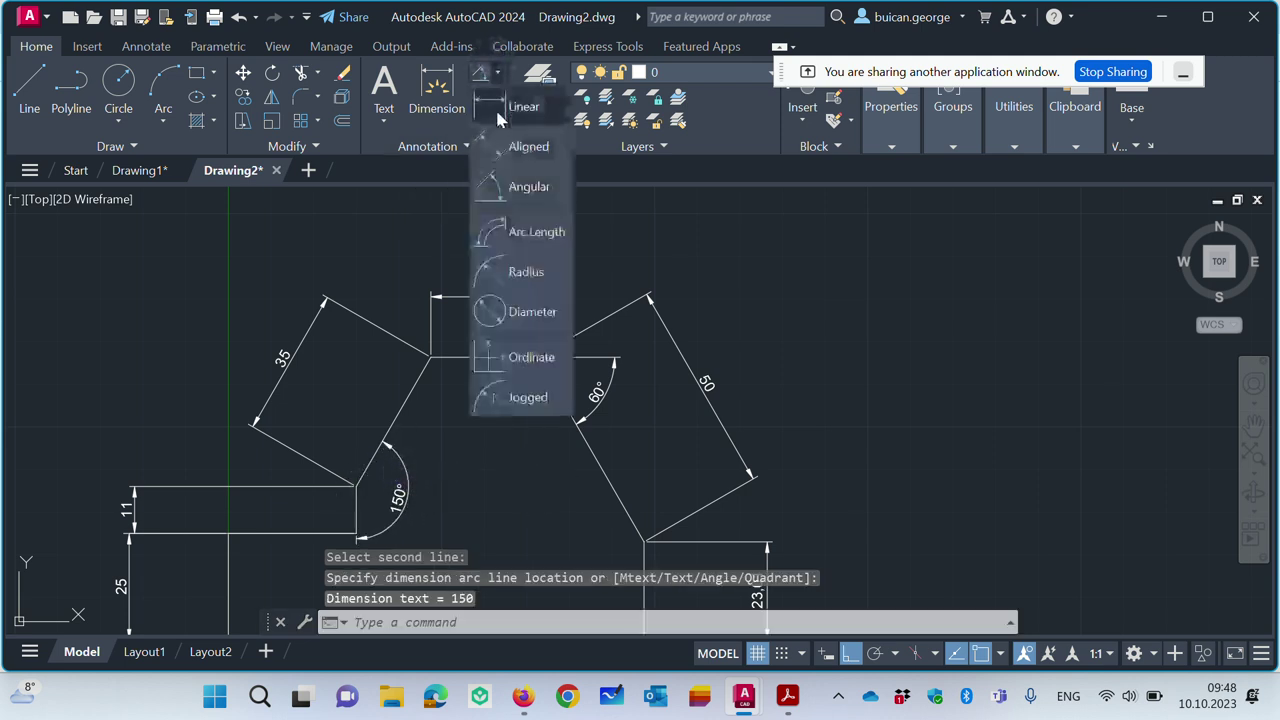
# Step: Place a horizontal 30 dimension below the ledge, zoom out, then switch to the Firefox meeting
pyautogui.click(229, 534)
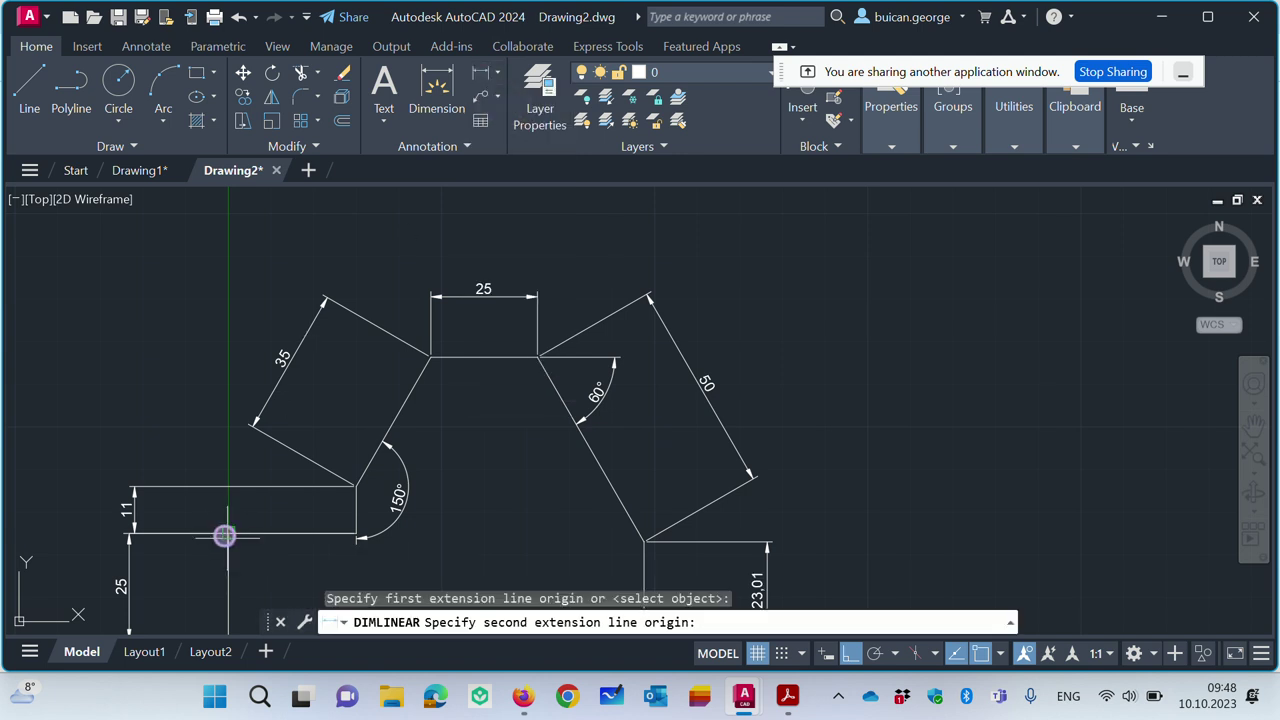
pyautogui.click(353, 532)
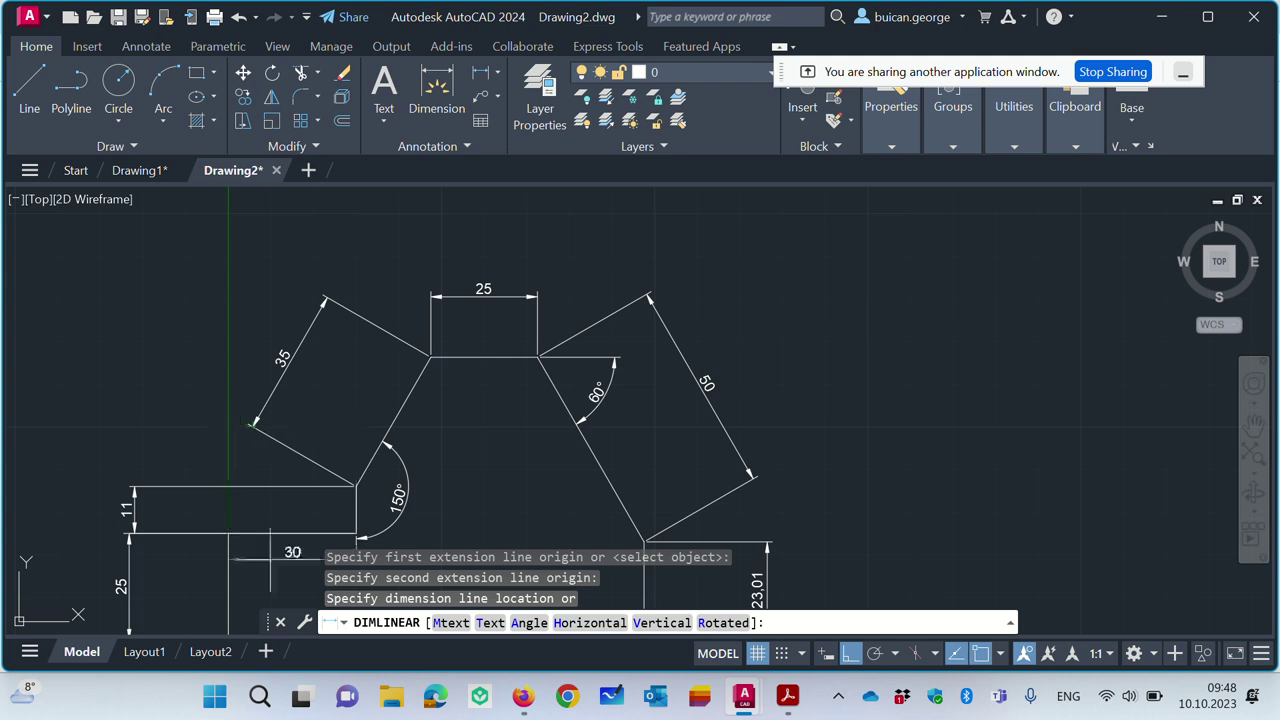
pyautogui.click(290, 588)
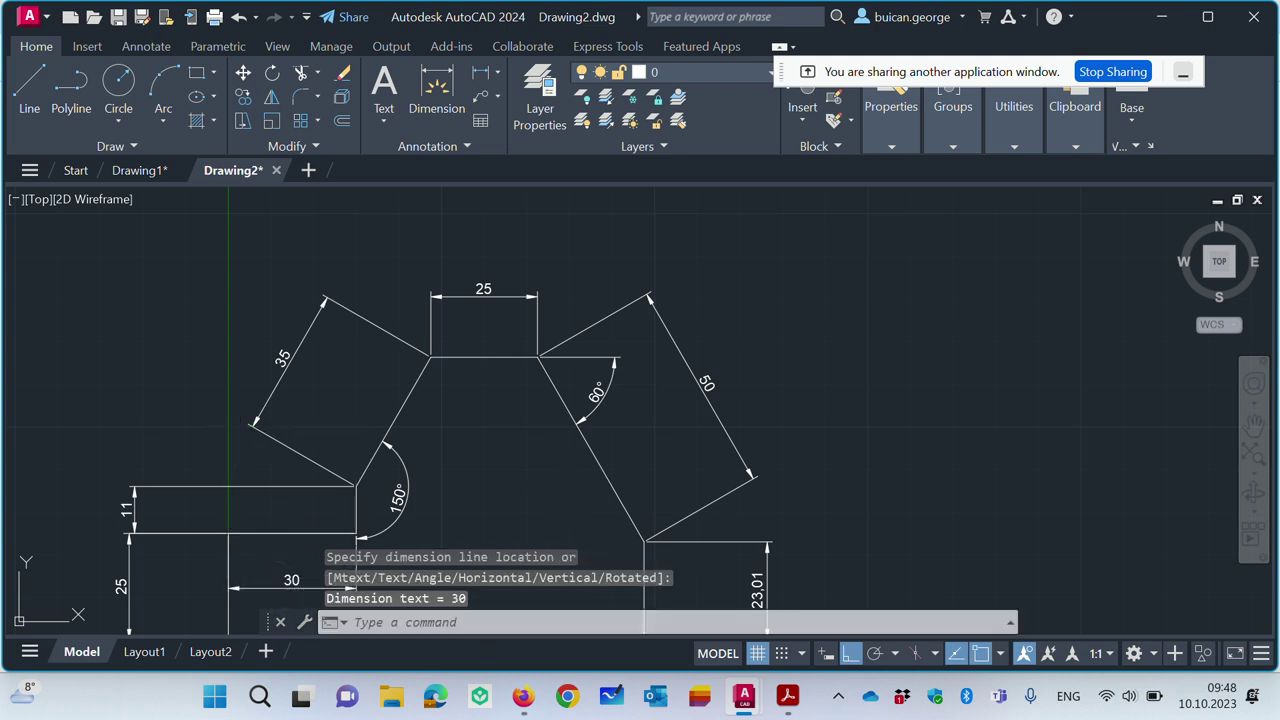
pyautogui.moveTo(889, 391); pyautogui.dragTo(808, 214, button='middle')
pyautogui.scroll(-2, 814, 263)
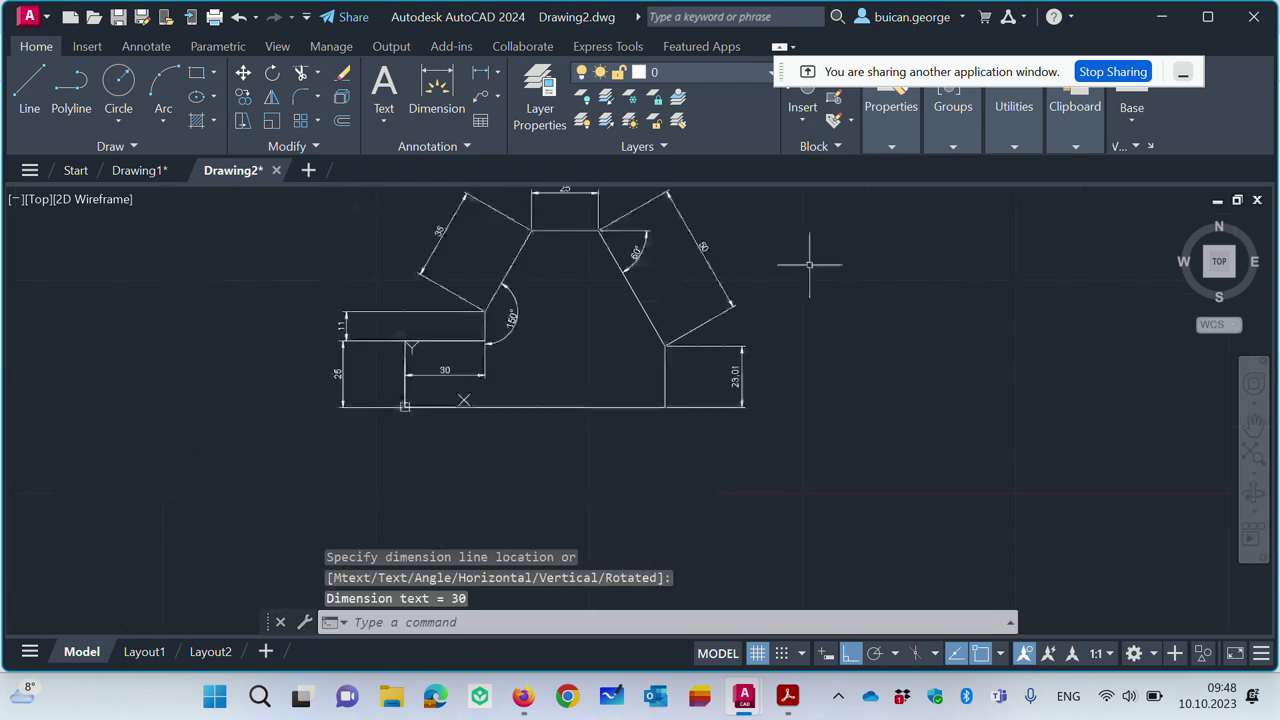
pyautogui.moveTo(810, 380); pyautogui.dragTo(443, 386, button='middle')
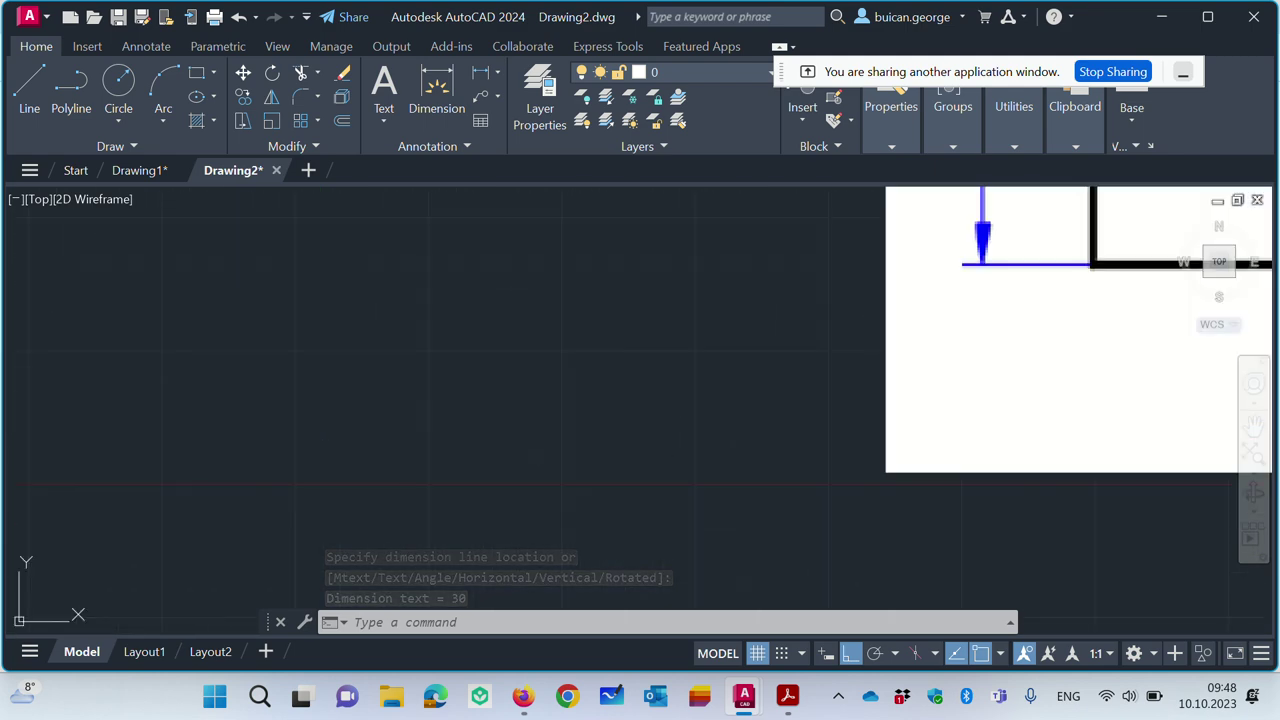
pyautogui.click(1113, 71)
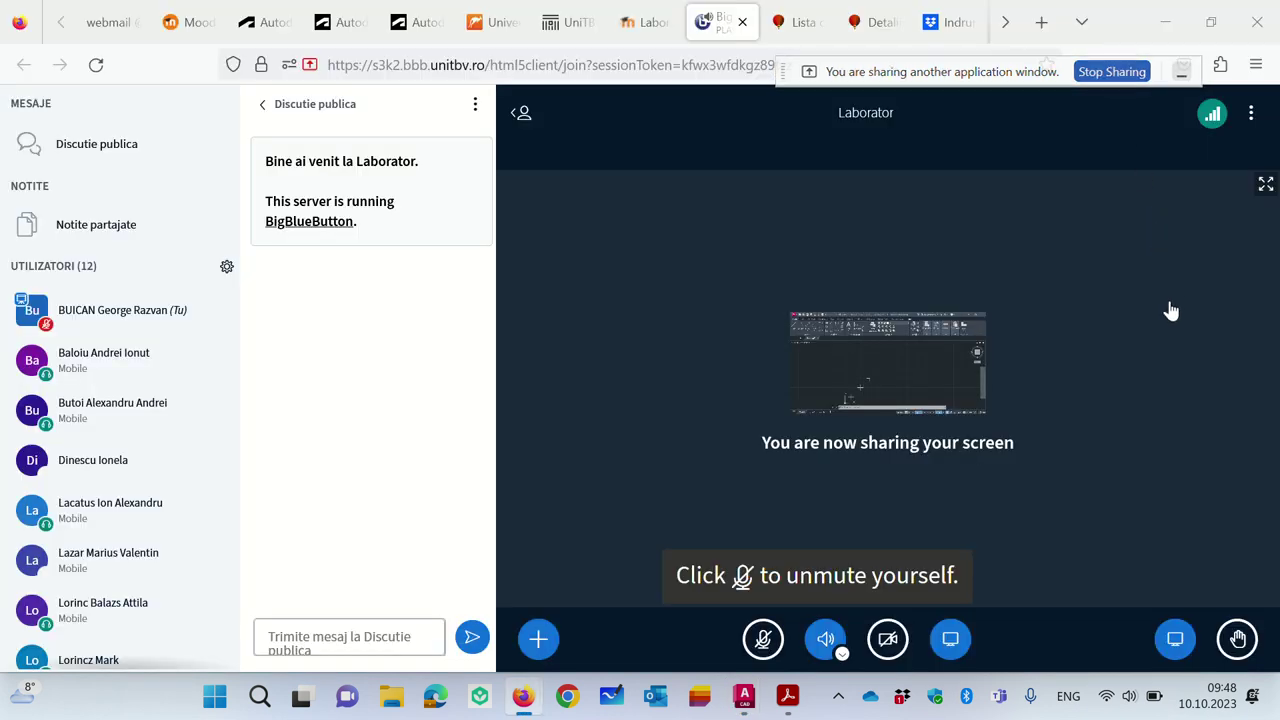